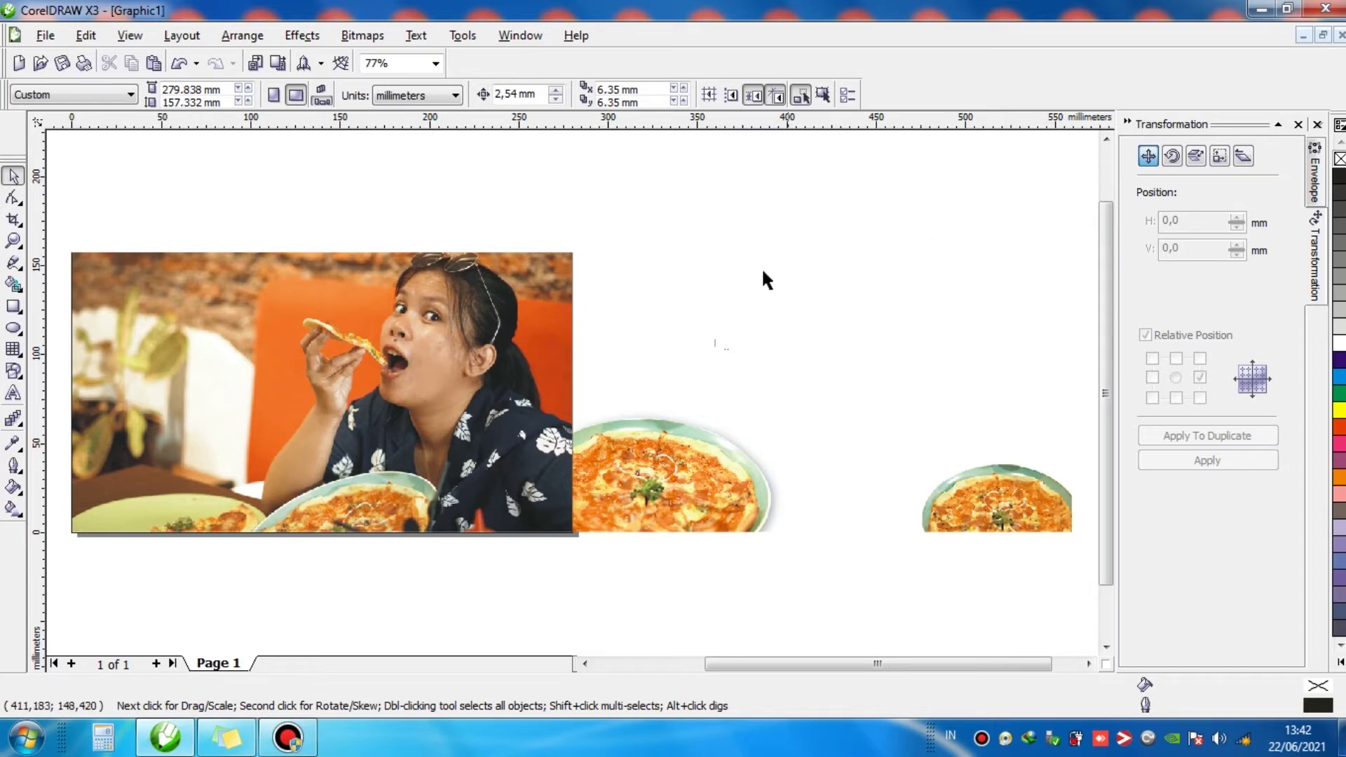
Undo the sideways move of the white-background pizza bitmap to place it back over the page.
left_click(547, 435)
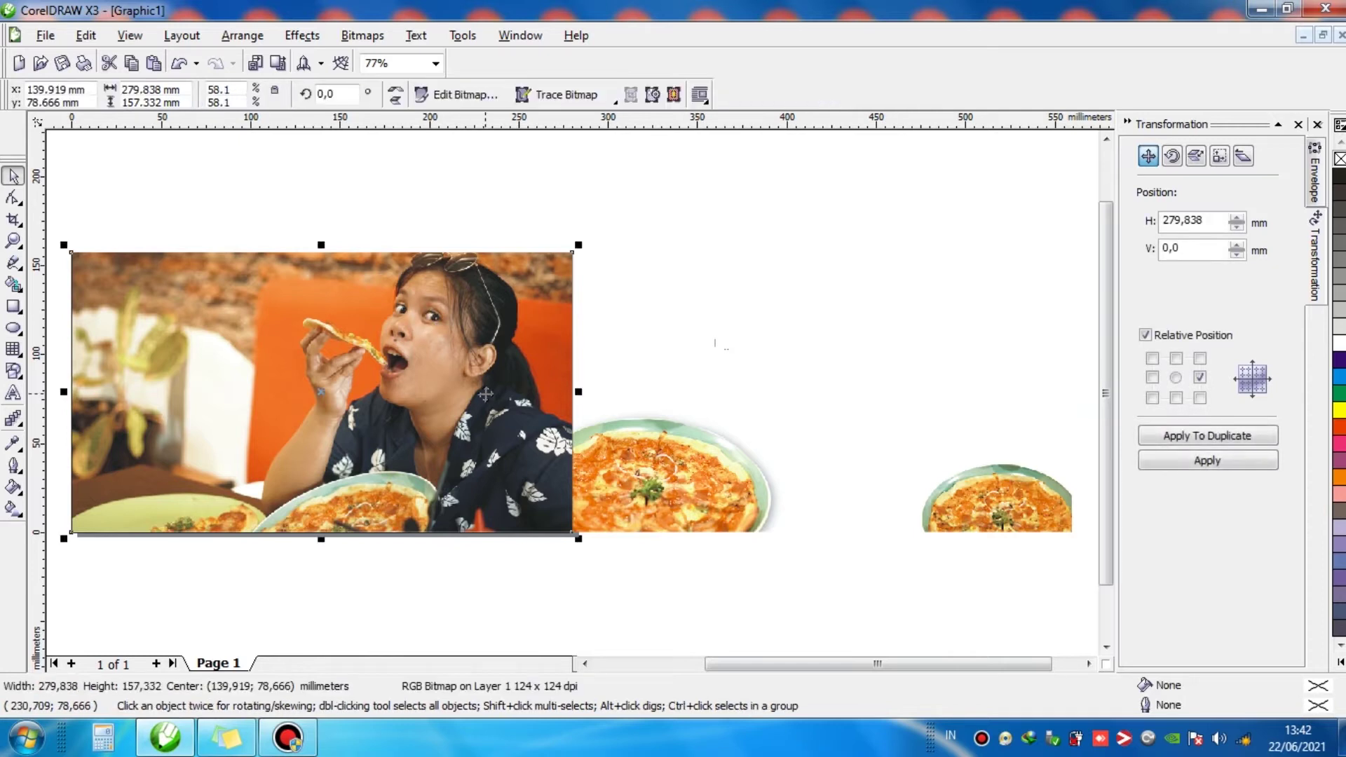
left_click(637, 457)
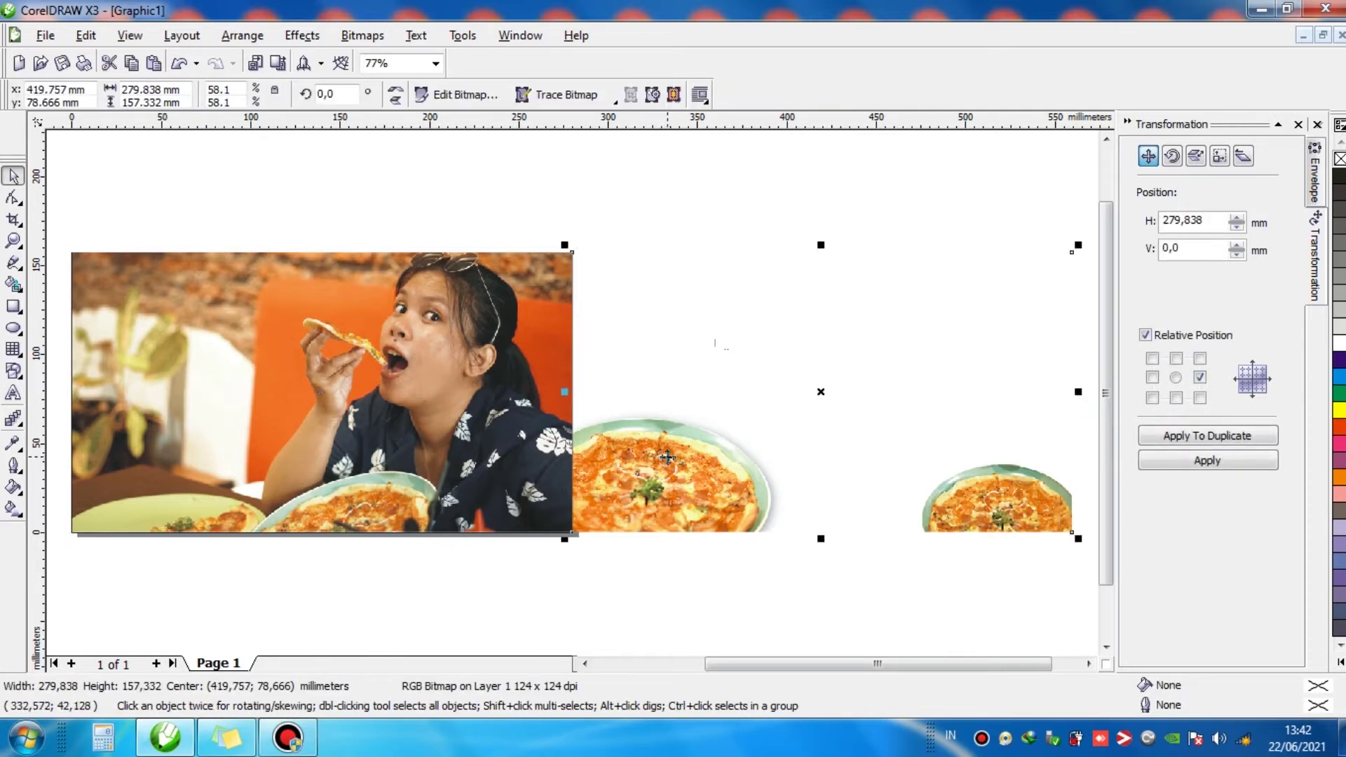
key("ctrl+z")
left_click(667, 457)
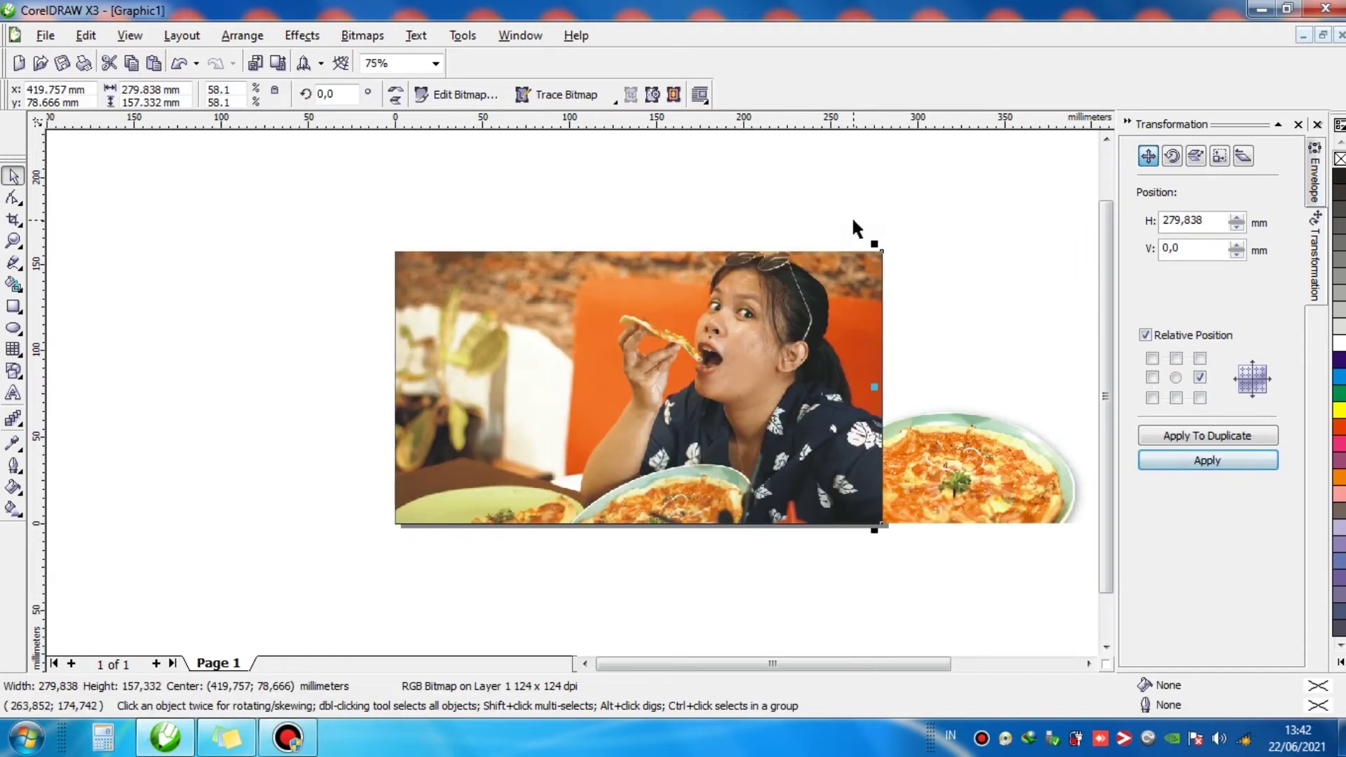
left_click(852, 216)
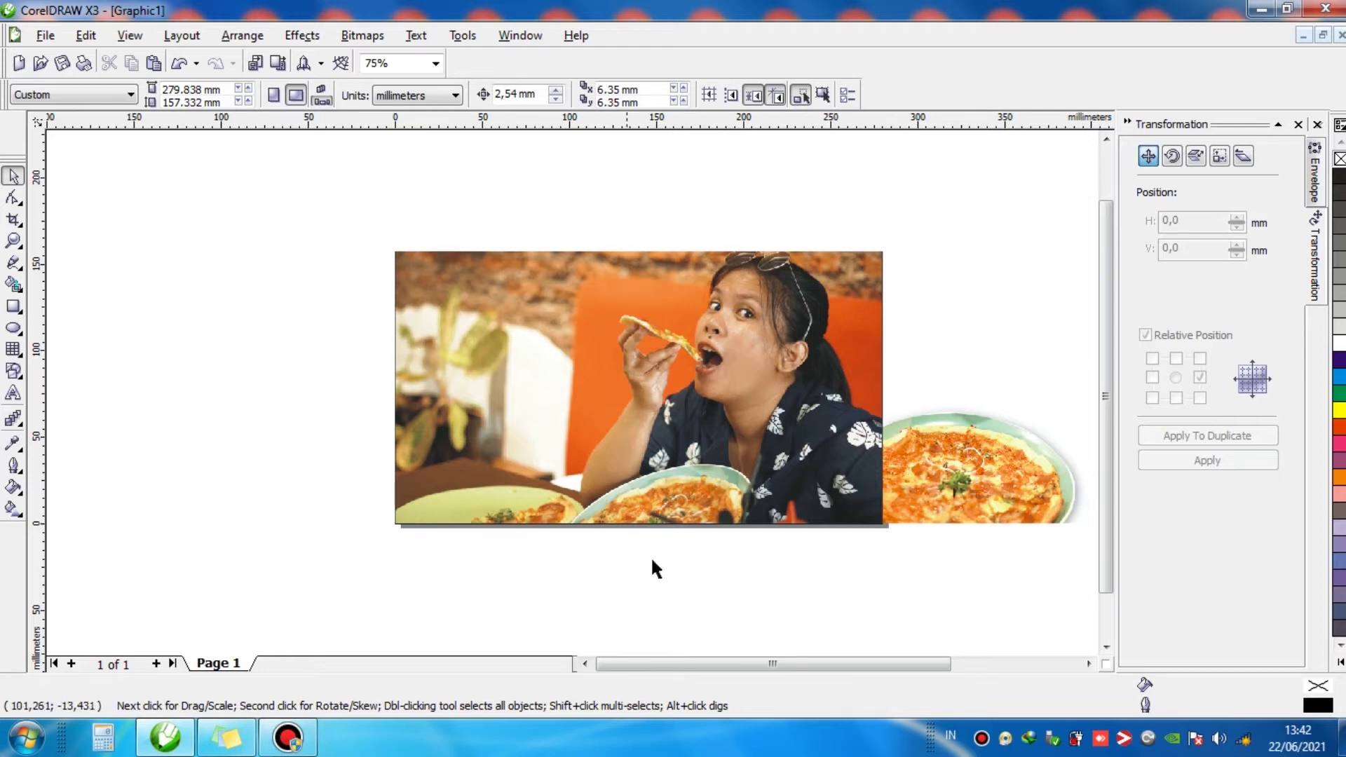
left_click(989, 481)
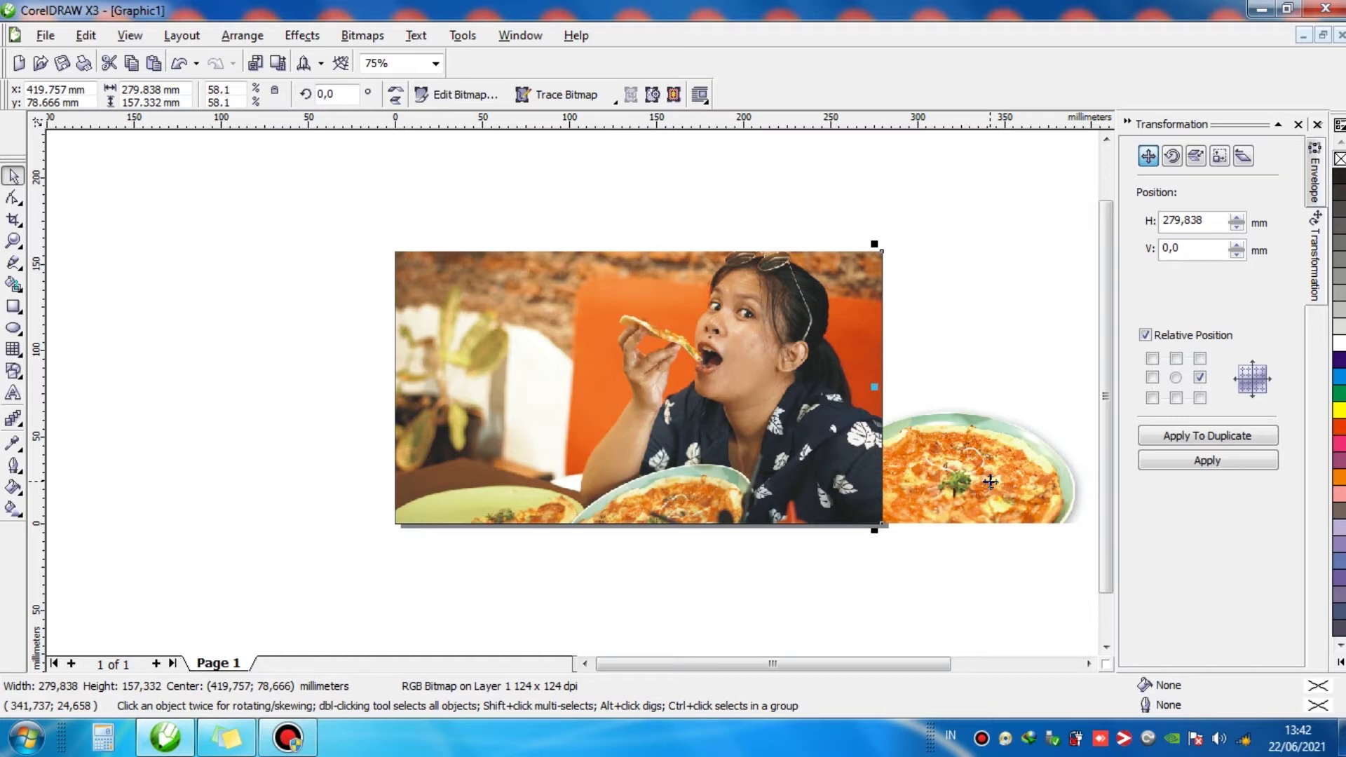
key("ctrl+z")
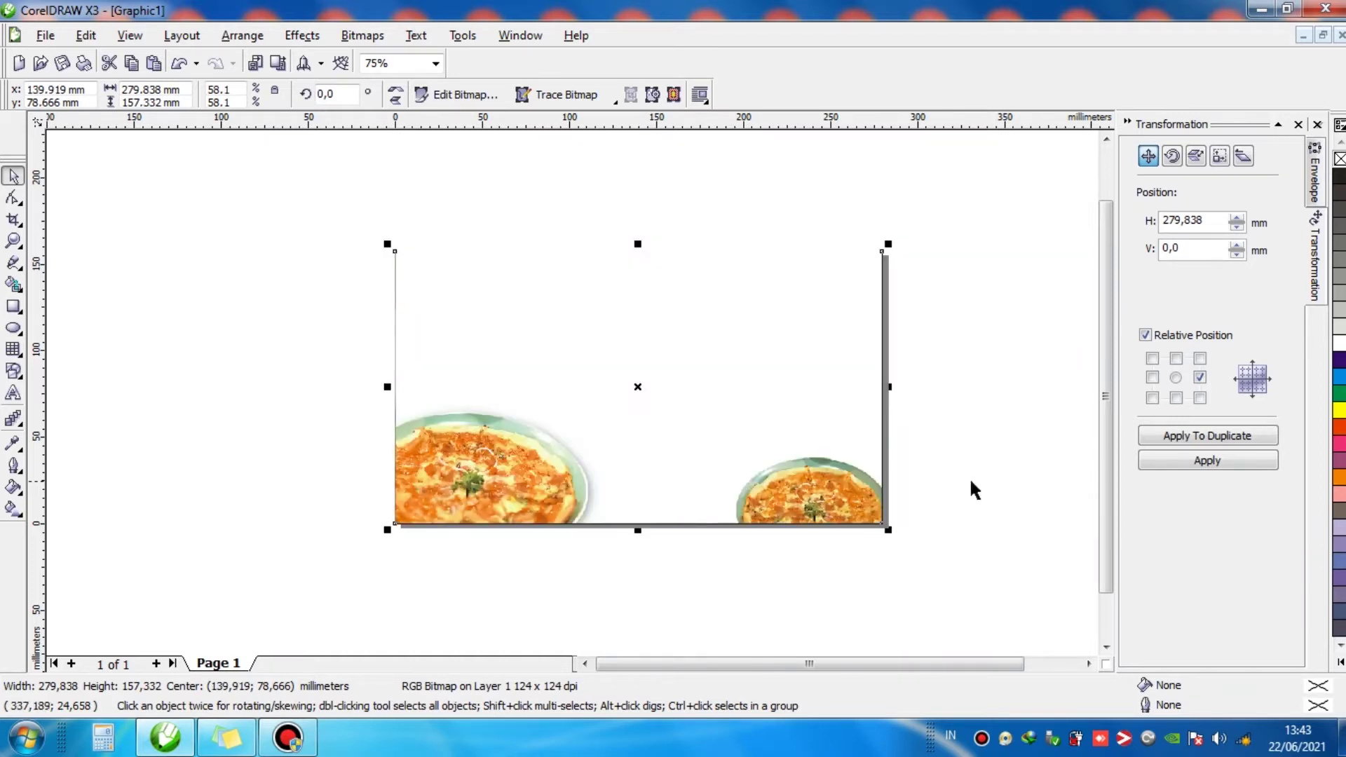
left_click(971, 482)
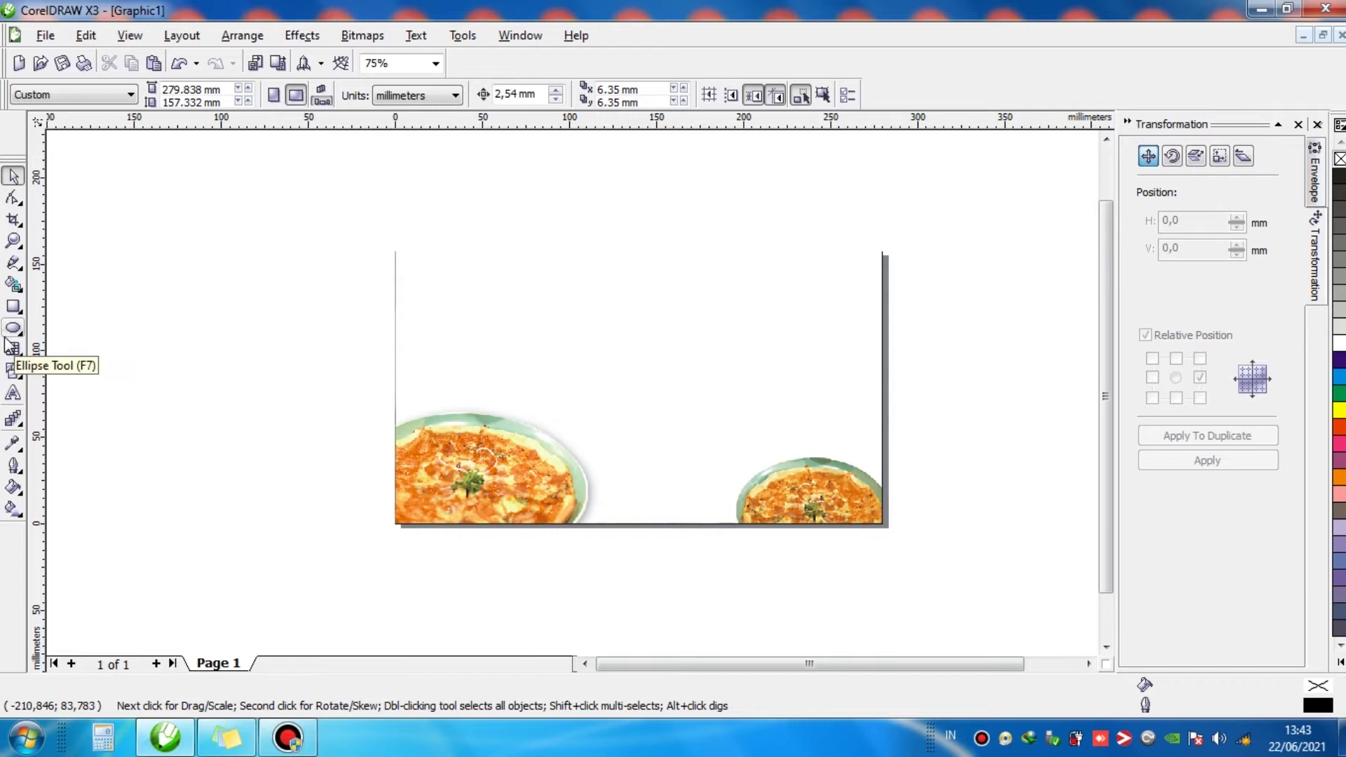
Trace the curved rim of the smaller pizza plate from beyond the page's right edge round to its lower-left side.
key("F5")
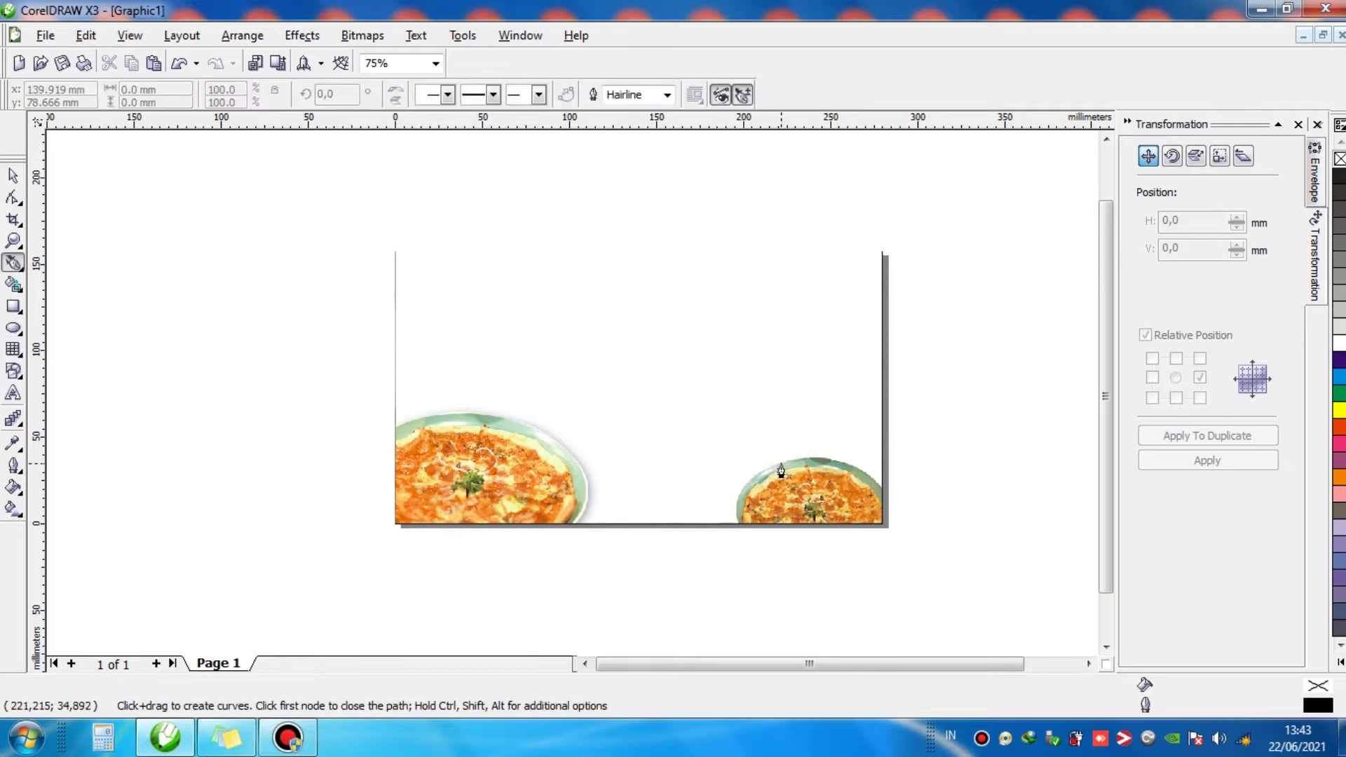
key("z")
left_click_drag(680, 399, 928, 584)
left_click_drag(369, 213, 694, 370)
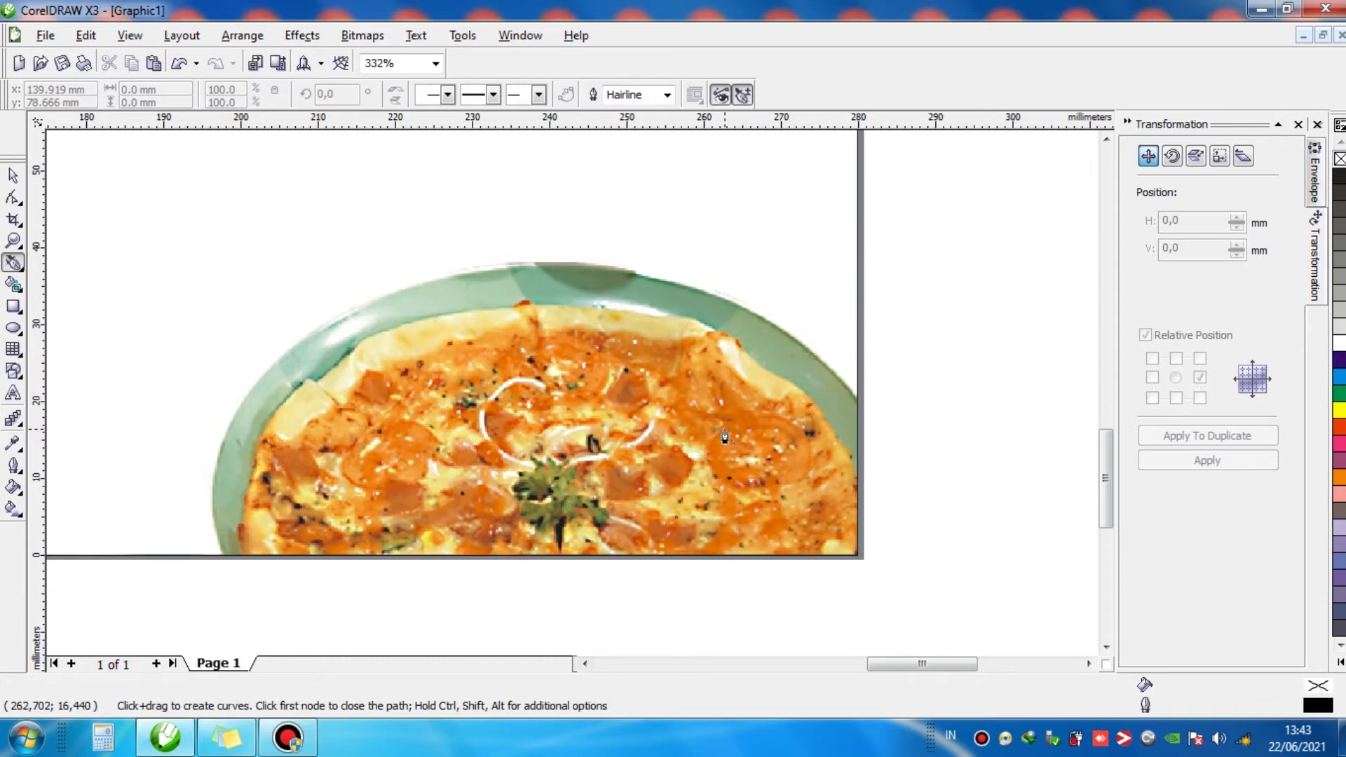
left_click(875, 421)
left_click_drag(801, 344, 756, 311)
left_click_drag(559, 266, 470, 266)
left_click_drag(303, 343, 242, 397)
left_click_drag(216, 556, 218, 428)
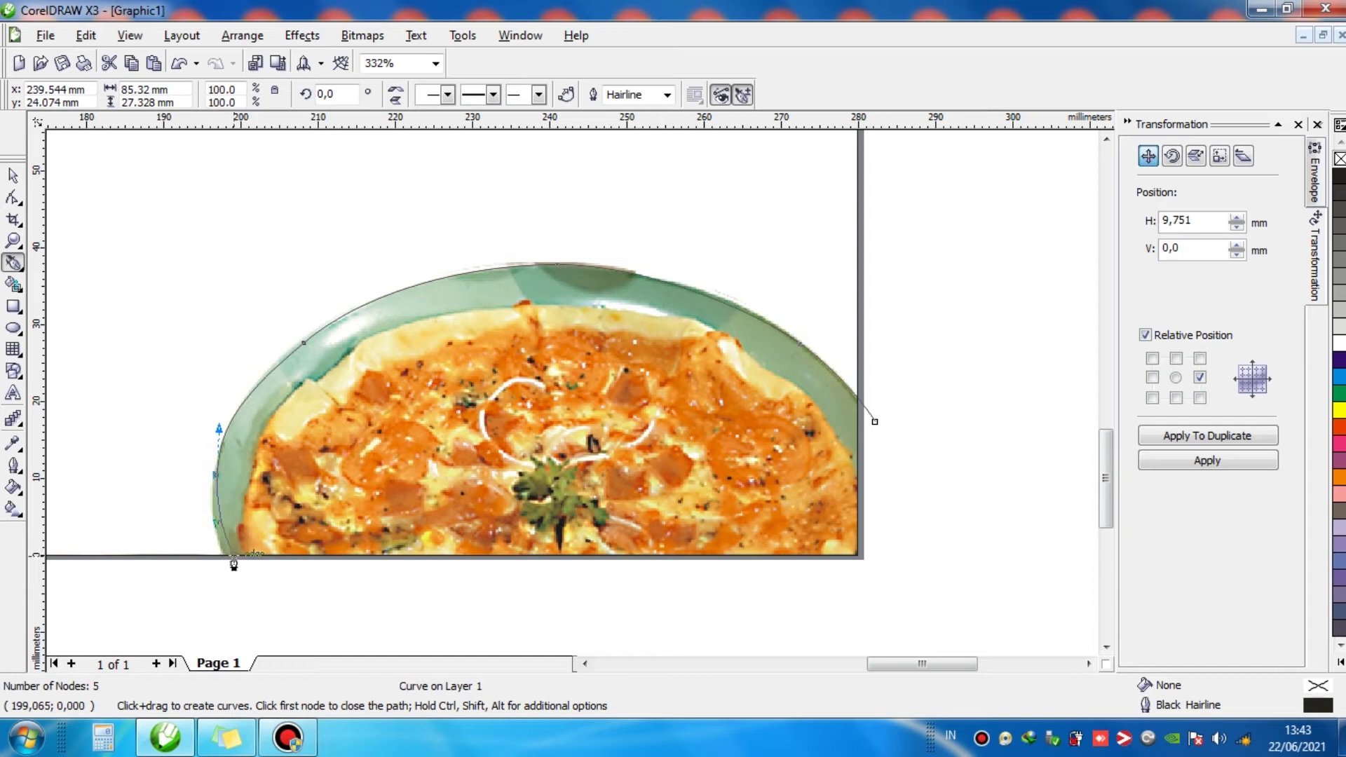
Close the small plate's outline along the page's bottom edge, running slightly past the right edge.
left_click(862, 572)
left_click(871, 554)
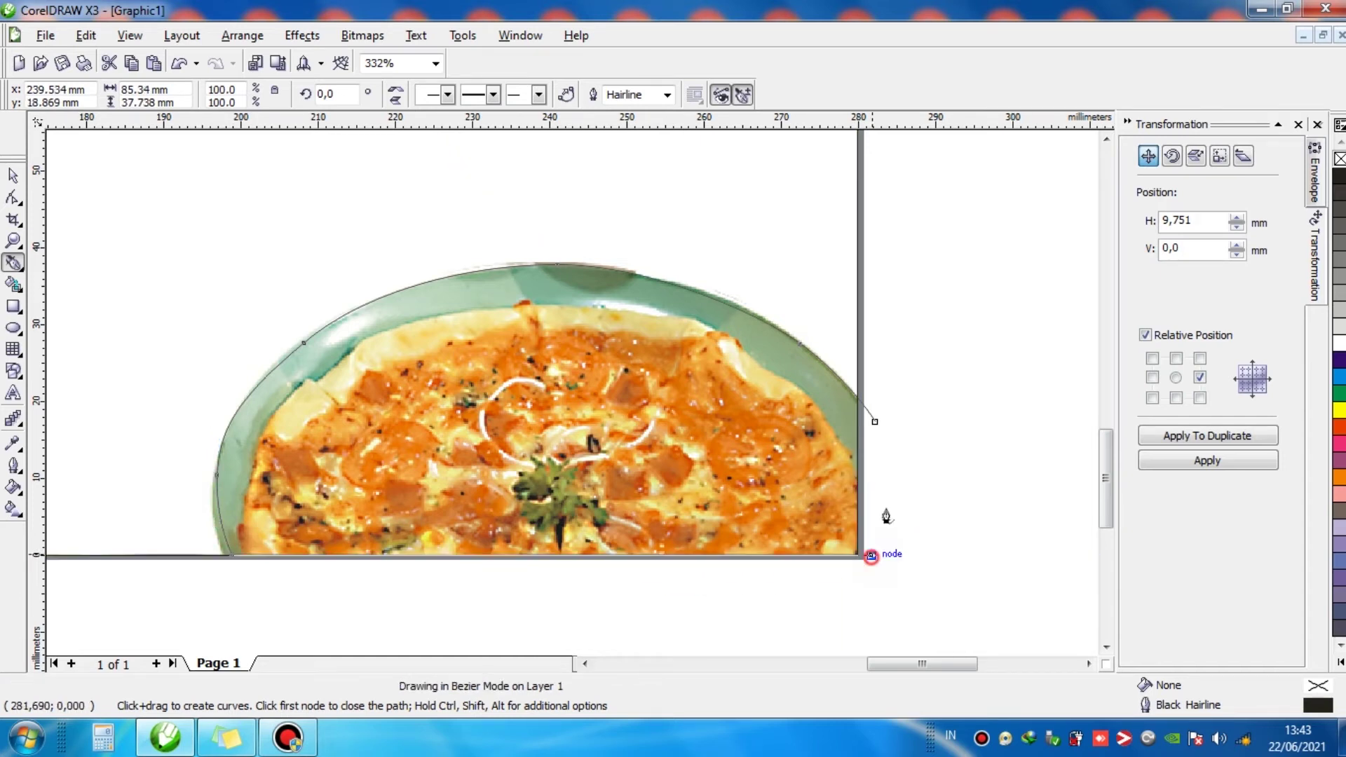
left_click(878, 421)
key("ctrl+z")
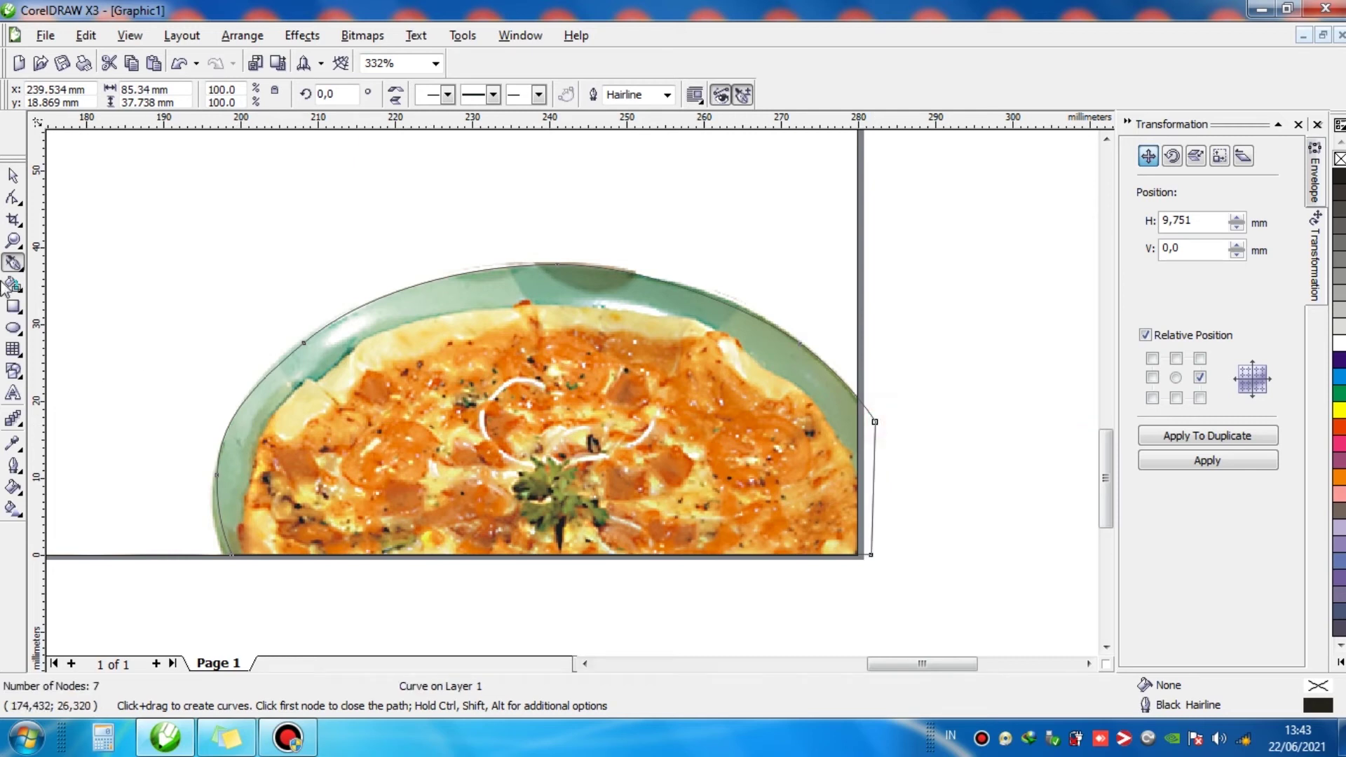
Intersect the pizza bitmap with the closed outline to extract the smaller plate, and remove the outline curve.
left_click(12, 176)
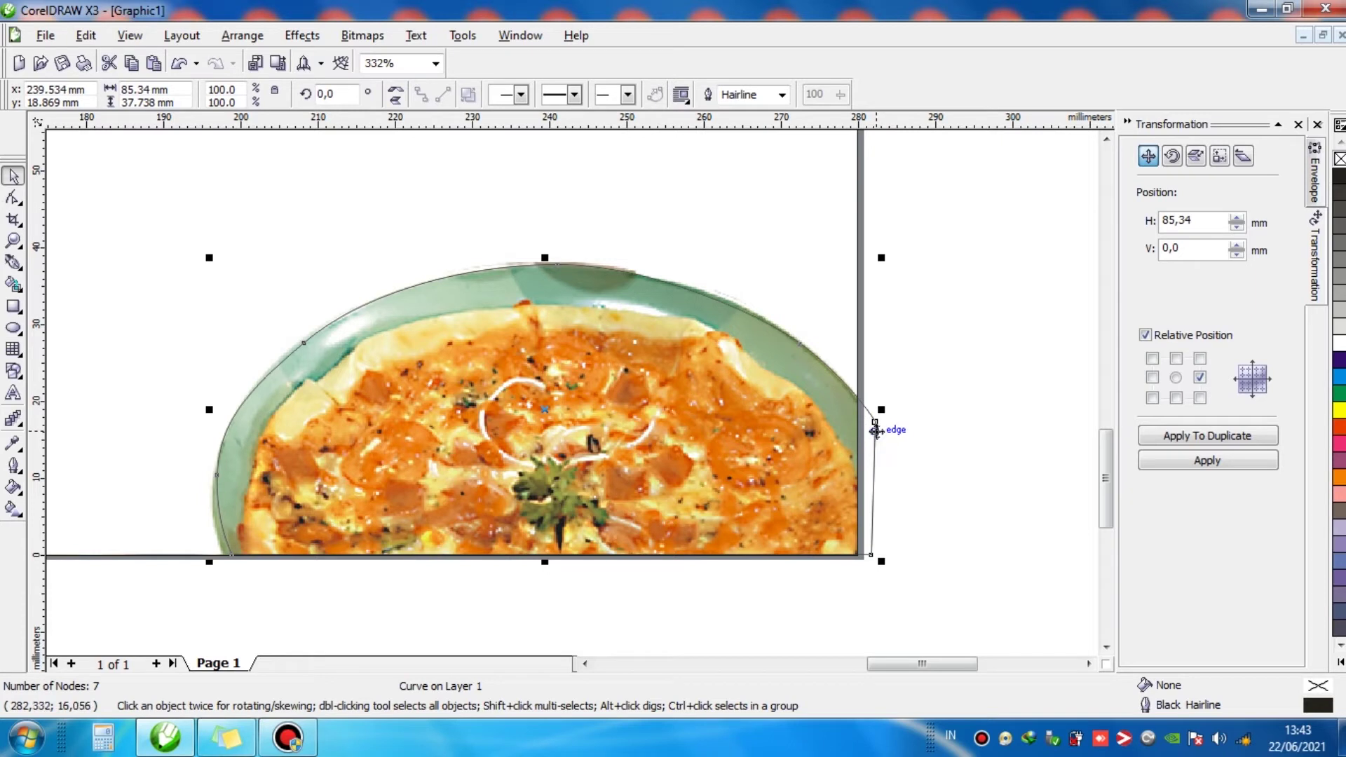
left_click(842, 308, "shift")
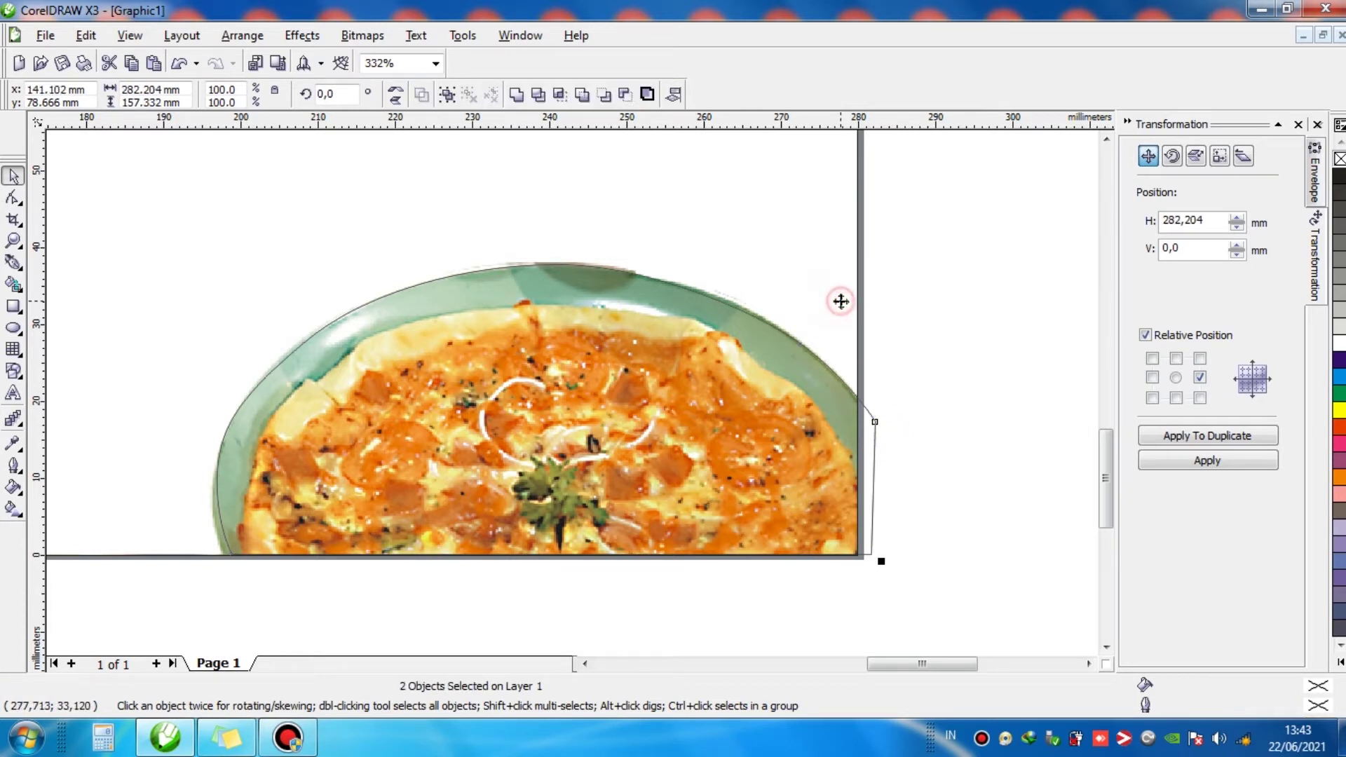
left_click(560, 96)
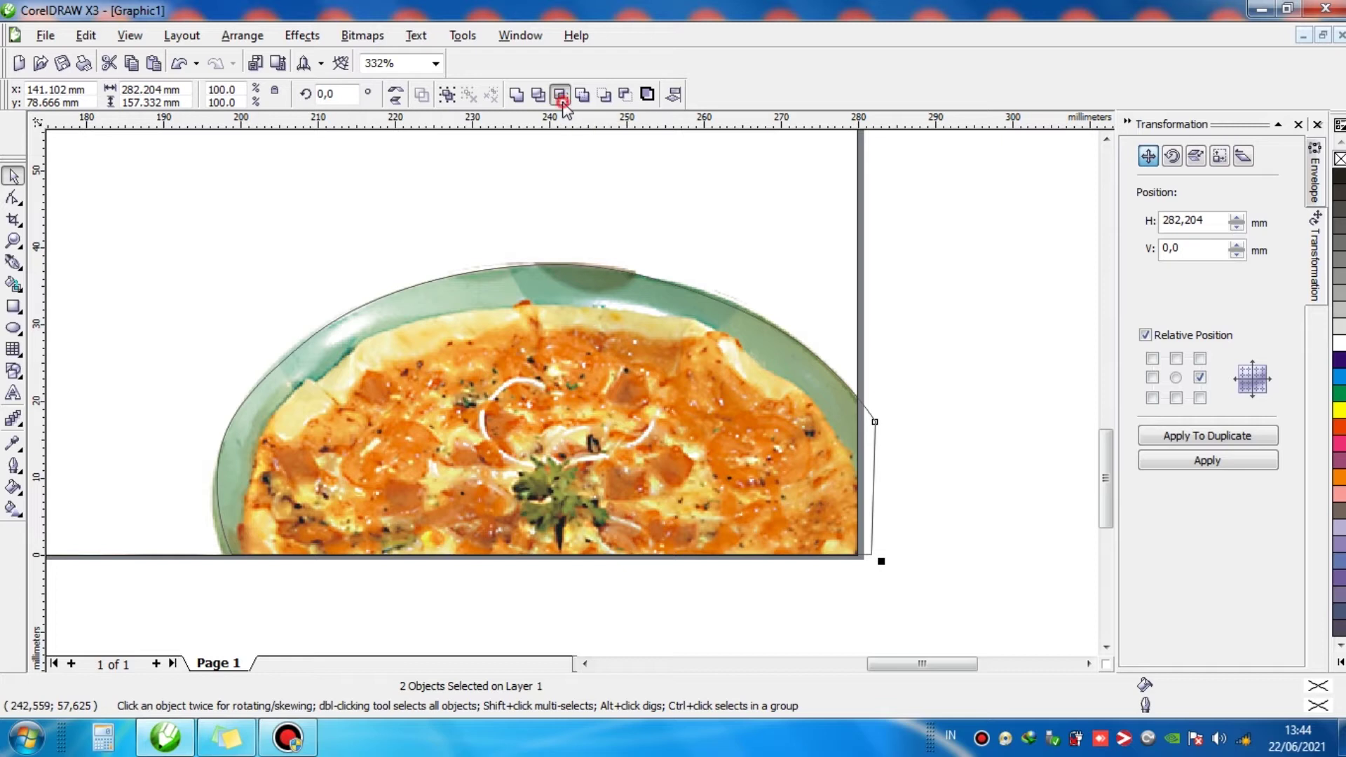
left_click(931, 285)
left_click_drag(736, 491, 1033, 610)
key("Escape")
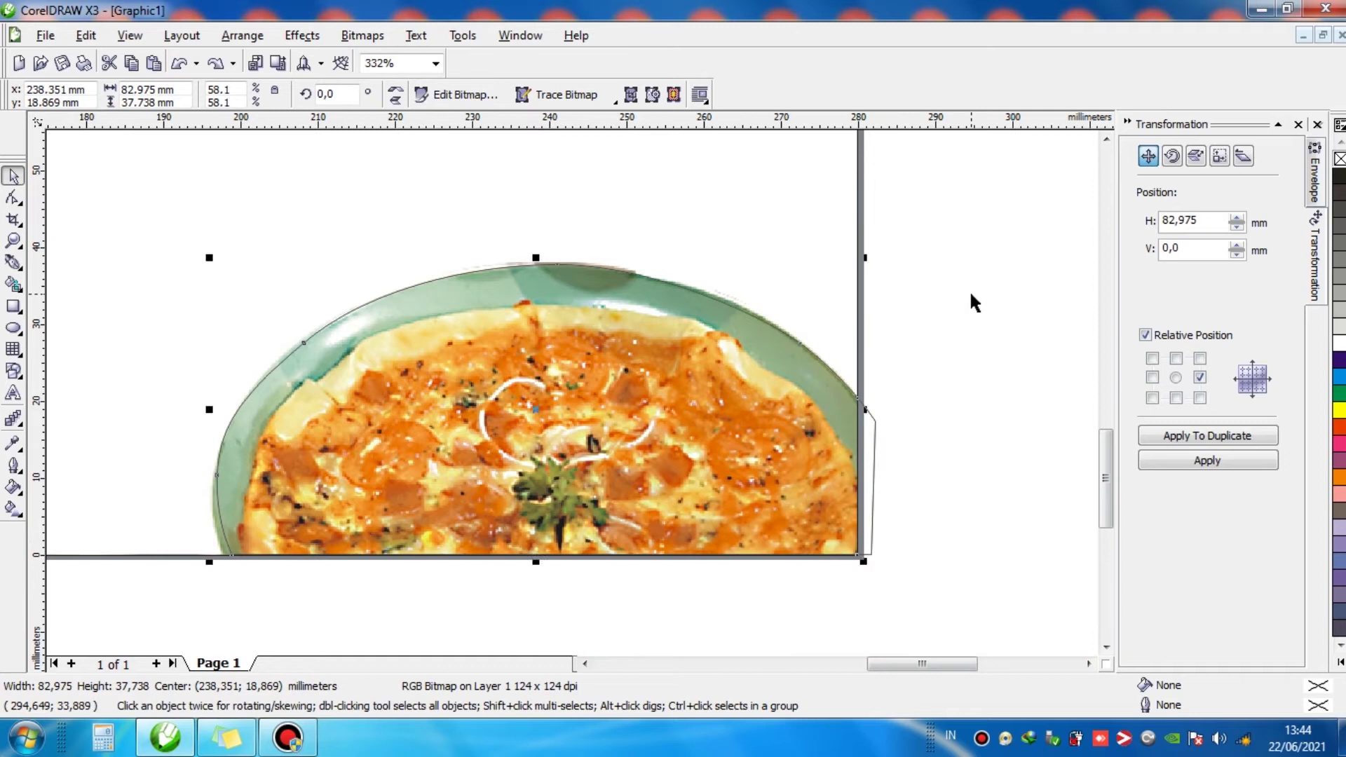
left_click(969, 289)
left_click_drag(645, 346, 736, 474)
key("Escape")
left_click(946, 459)
key("shift+F4")
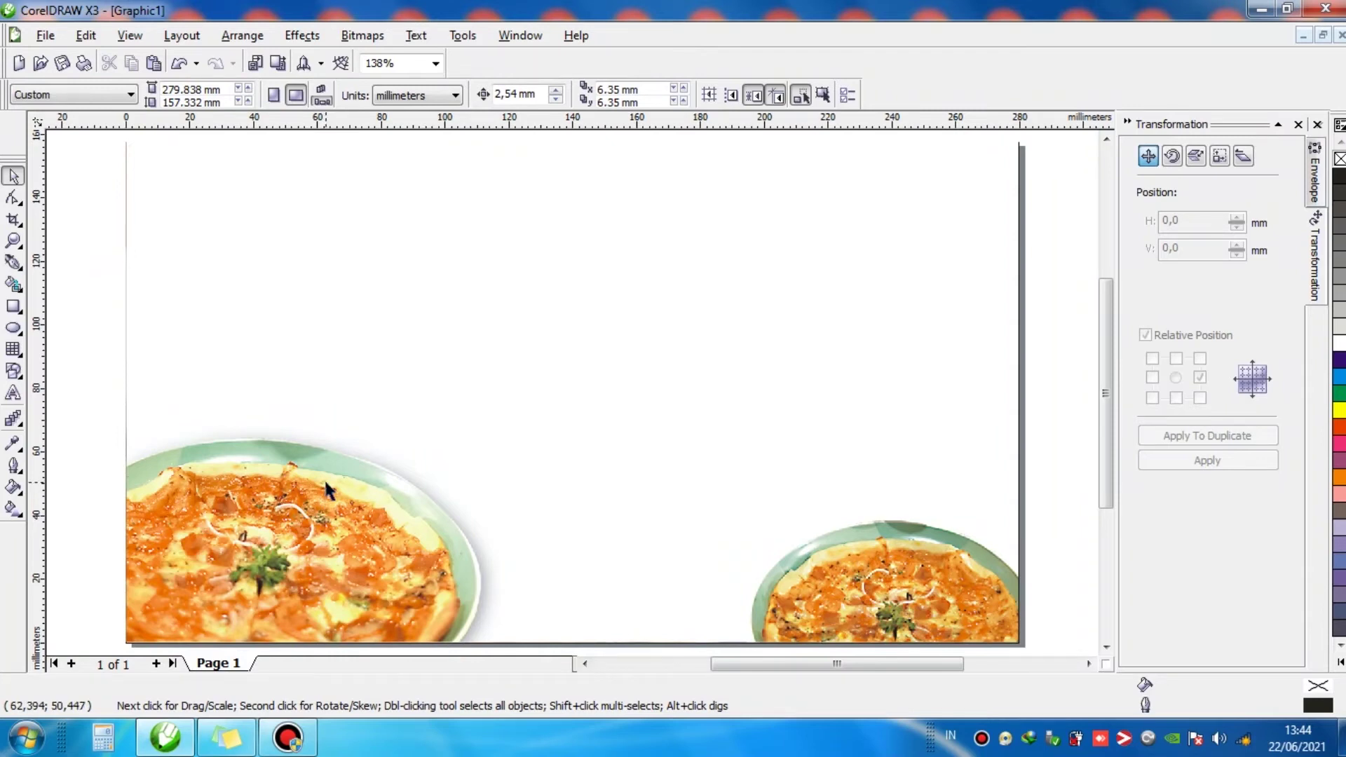
Begin a curve just below the page at the large pizza plate and trace up its right rim.
key("F5")
key("z")
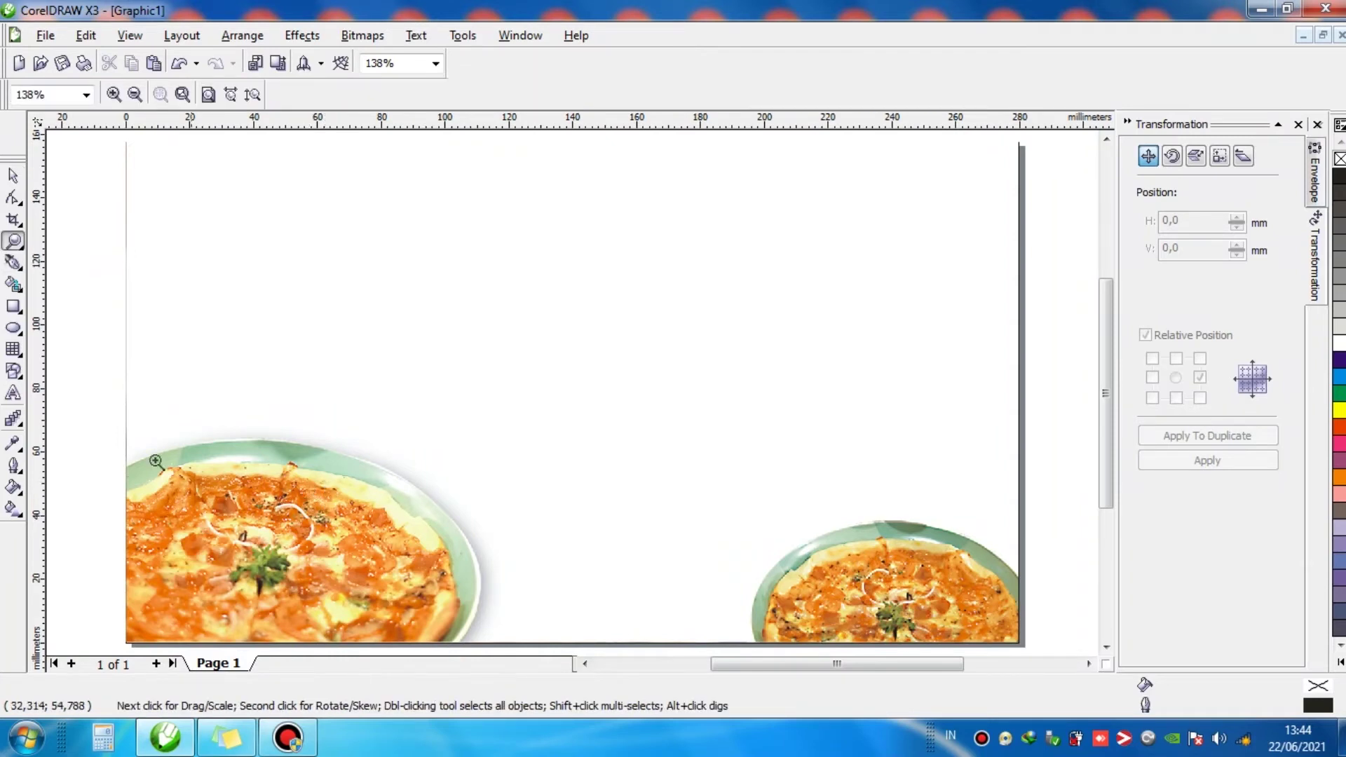
left_click_drag(73, 419, 302, 554)
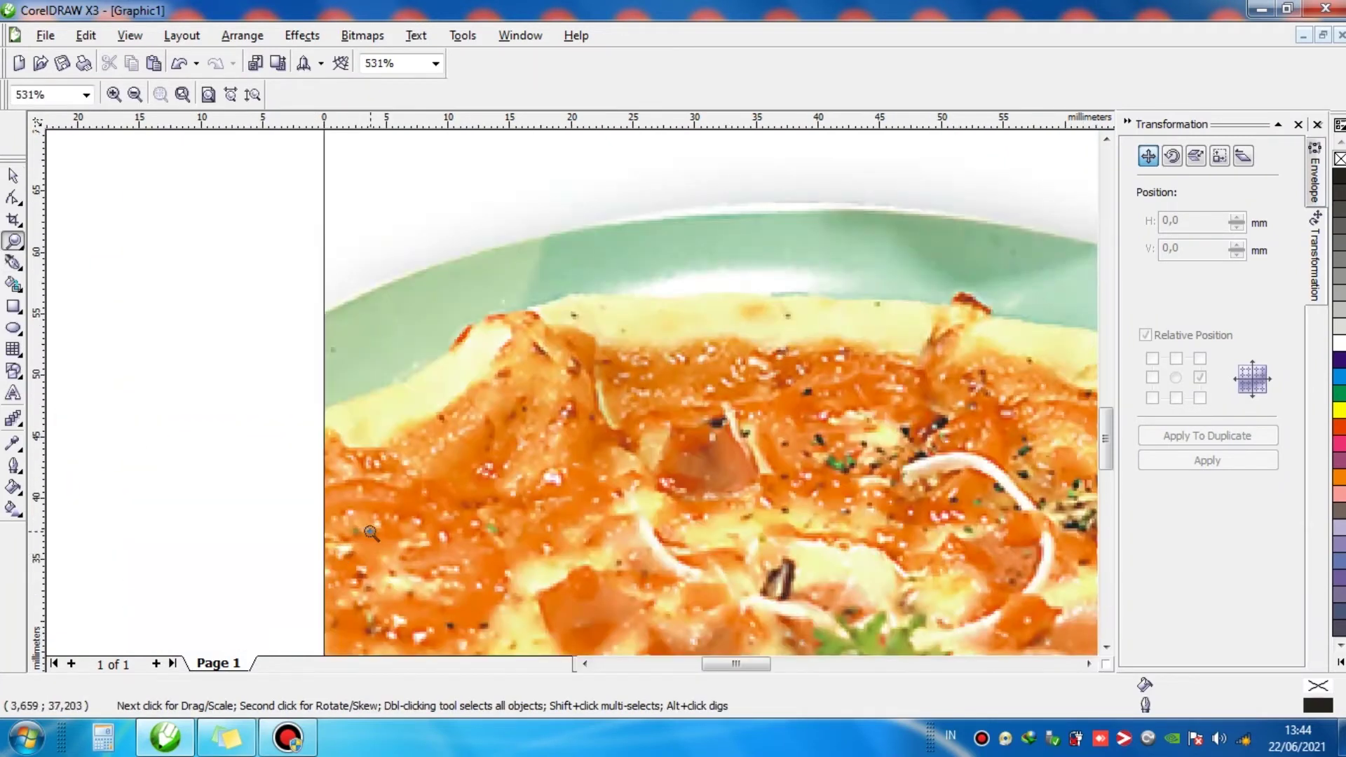
right_click(359, 491)
left_click_drag(331, 575, 554, 668)
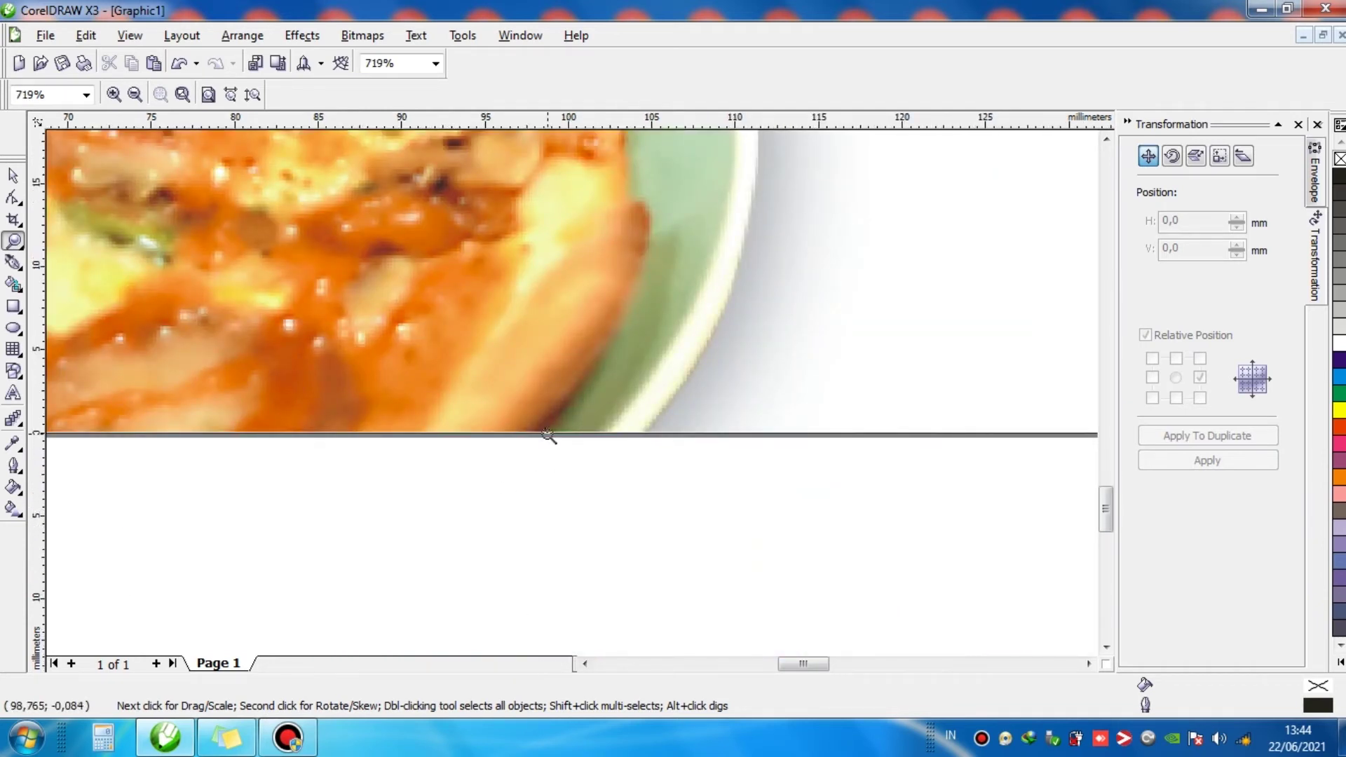
key("F5")
left_click_drag(625, 443, 757, 225)
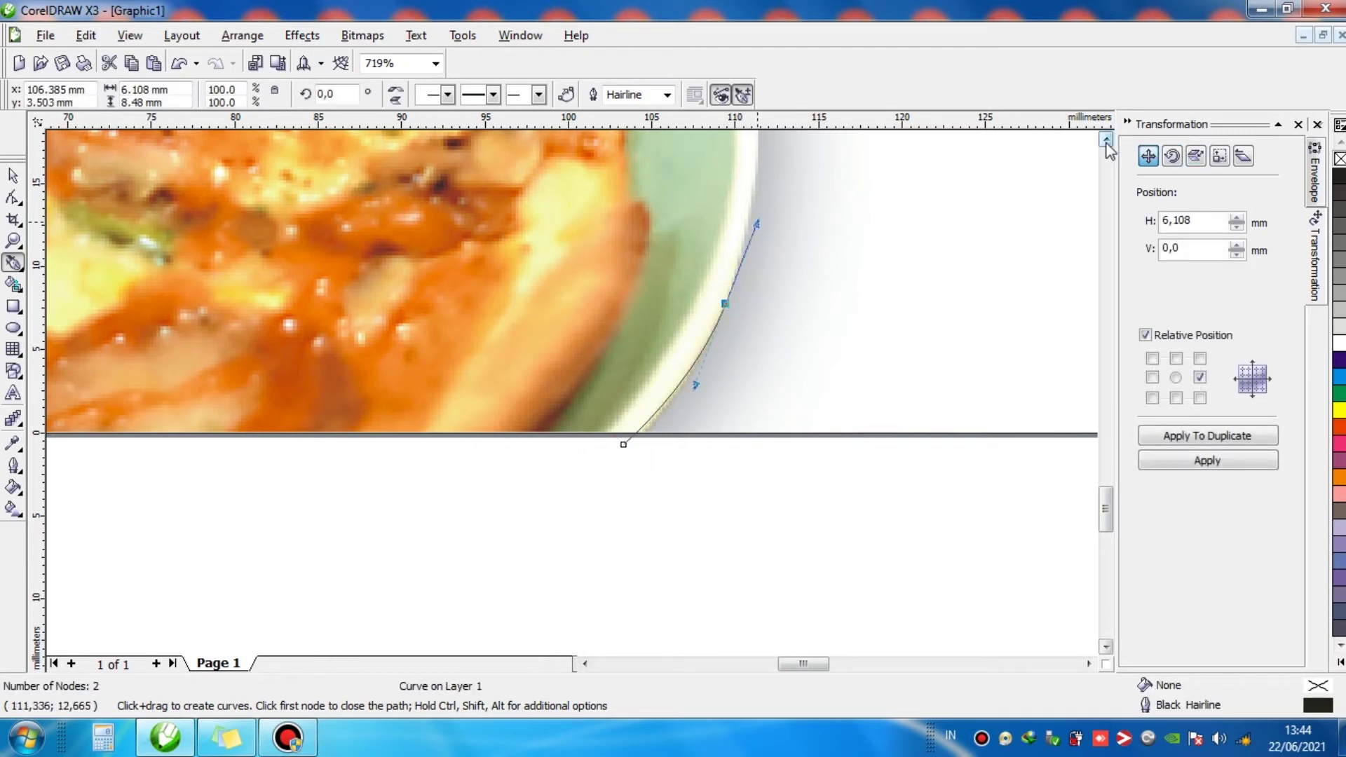
scroll(1106, 149, "up", 5)
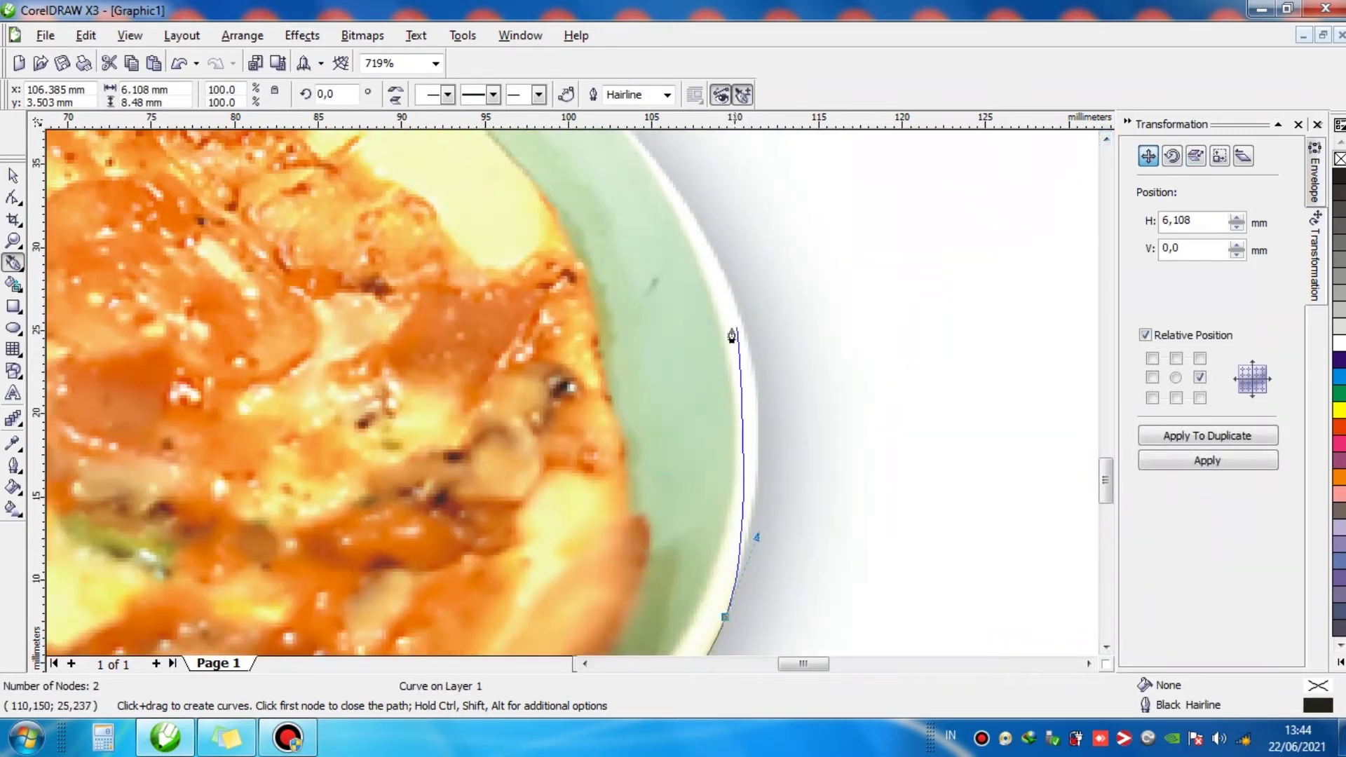
left_click_drag(750, 377, 739, 307)
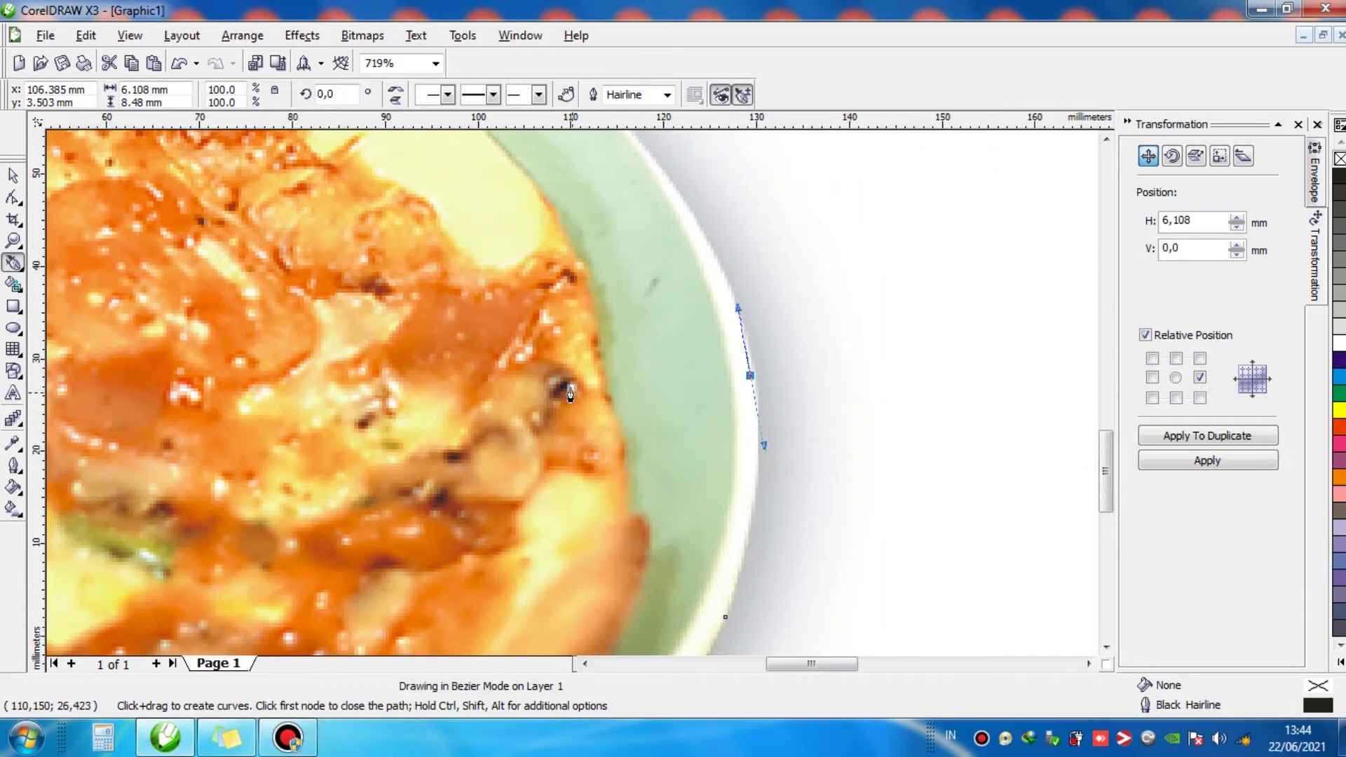
Continue the curve over the large plate's top rim and close it outside the page's left and bottom edges.
scroll(572, 402, "down", 3)
left_click_drag(488, 310, 413, 270)
left_click_drag(239, 253, 131, 253)
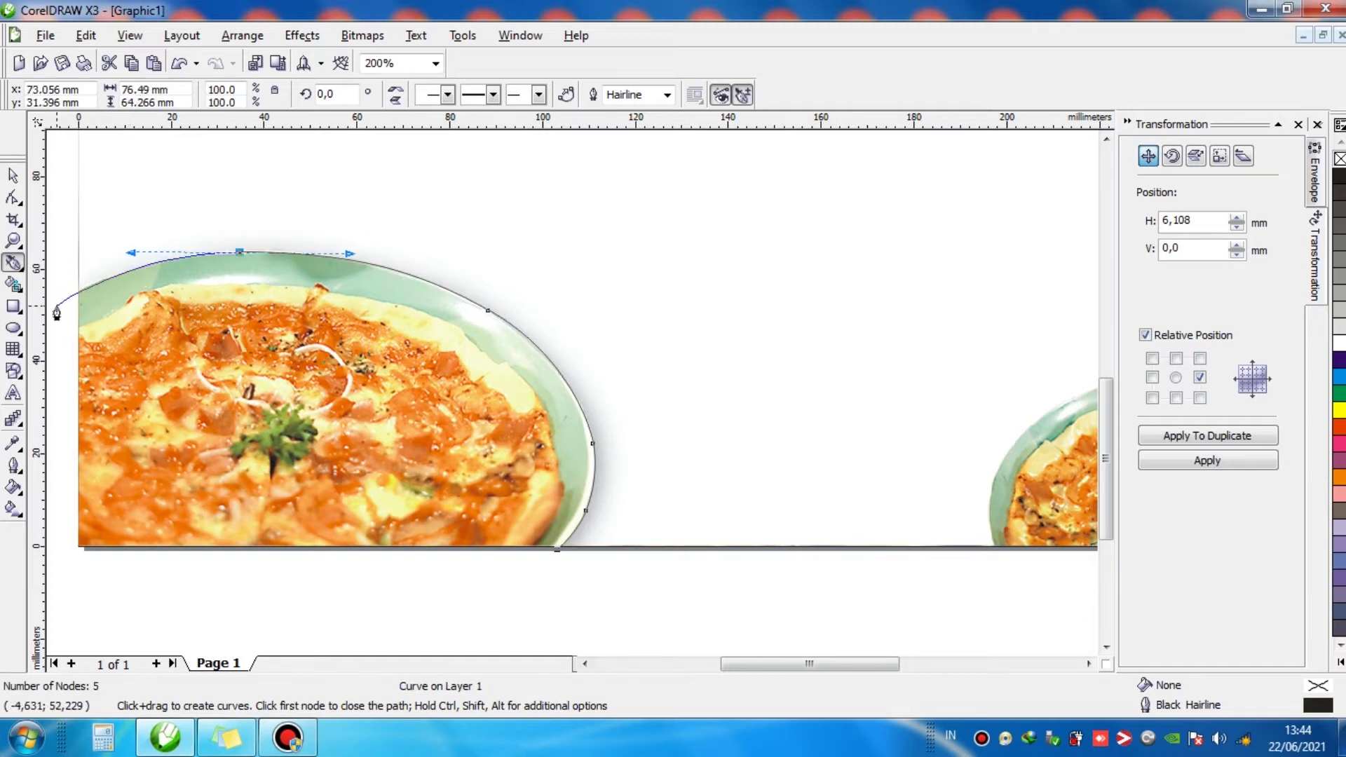
left_click(57, 307)
left_click(57, 595)
left_click(534, 595)
left_click(558, 550)
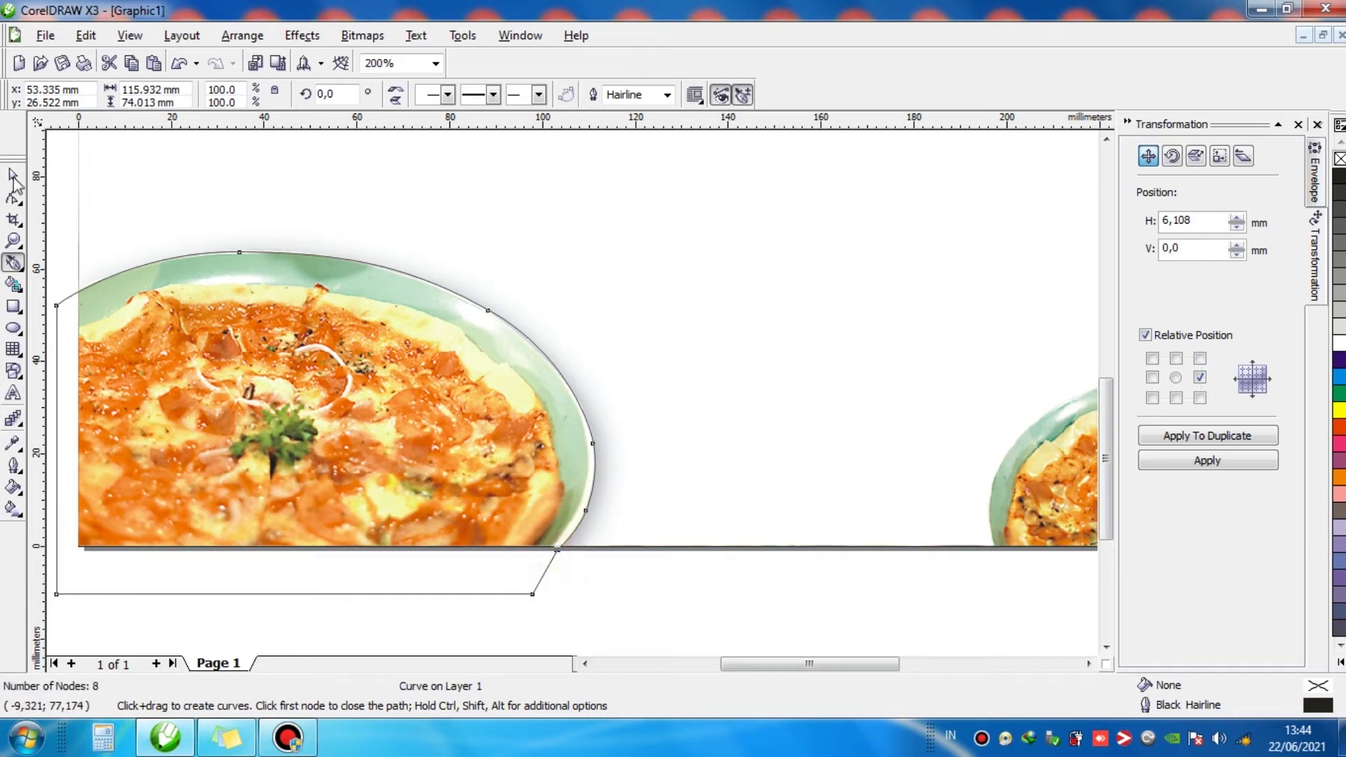
Intersect the pizza bitmap with the closed outline to extract the larger plate.
left_click(12, 175)
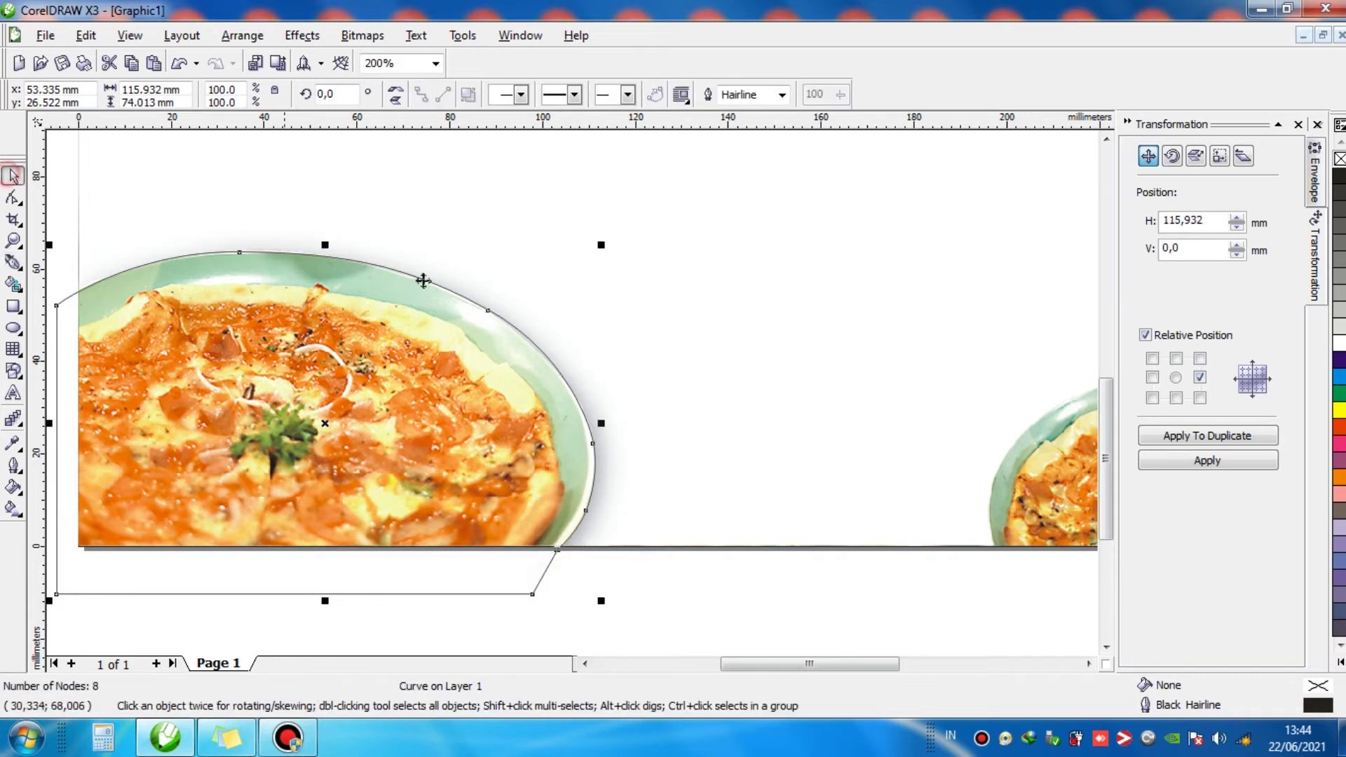
left_click(773, 337, "shift")
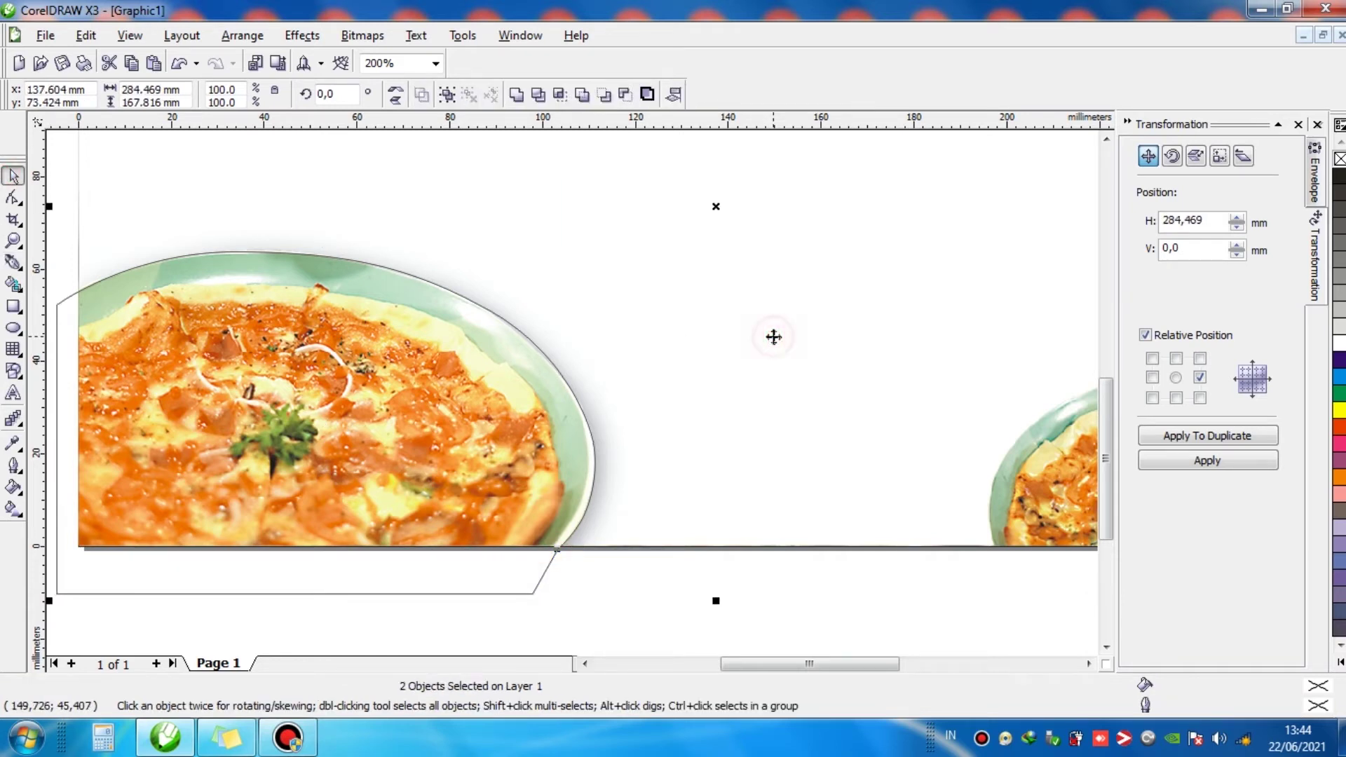
left_click(559, 96)
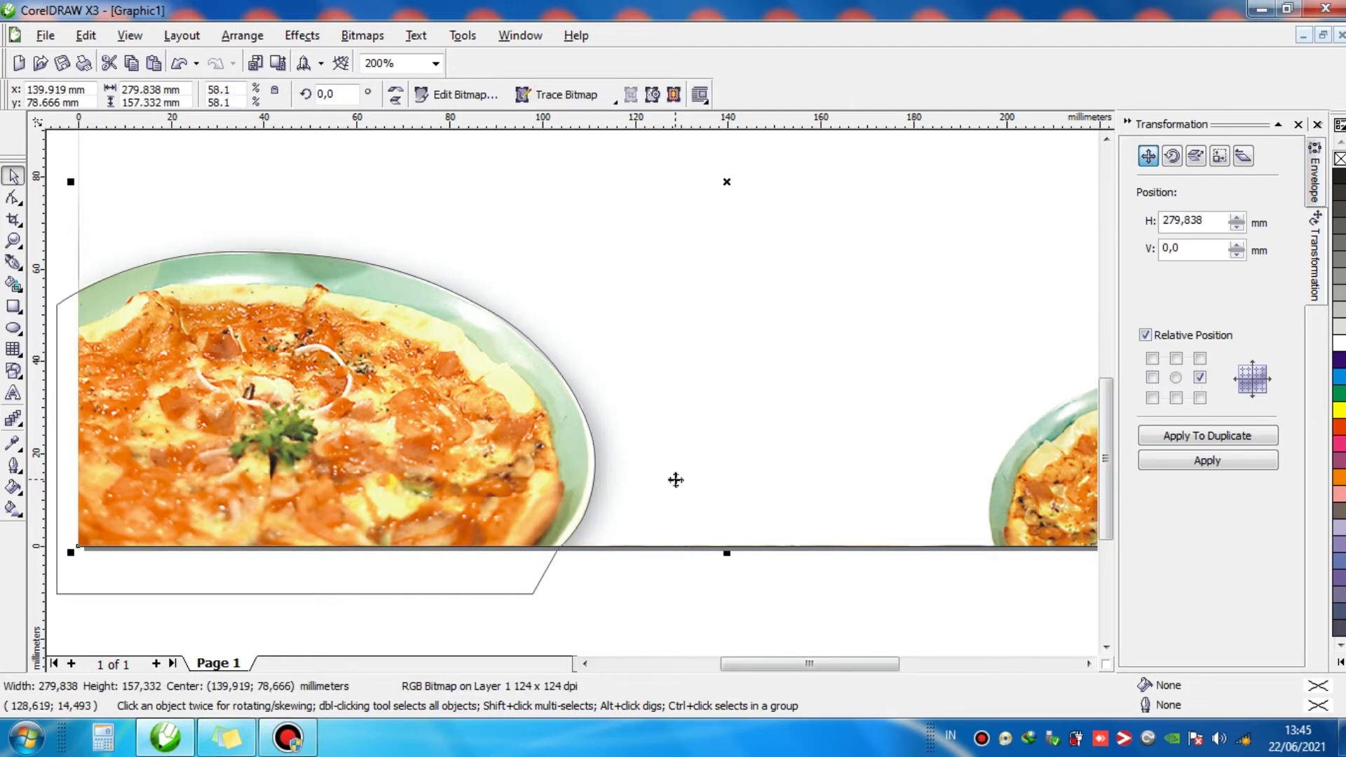
Delete the original white-background pizza bitmap and the large plate's outline curve.
key("Delete")
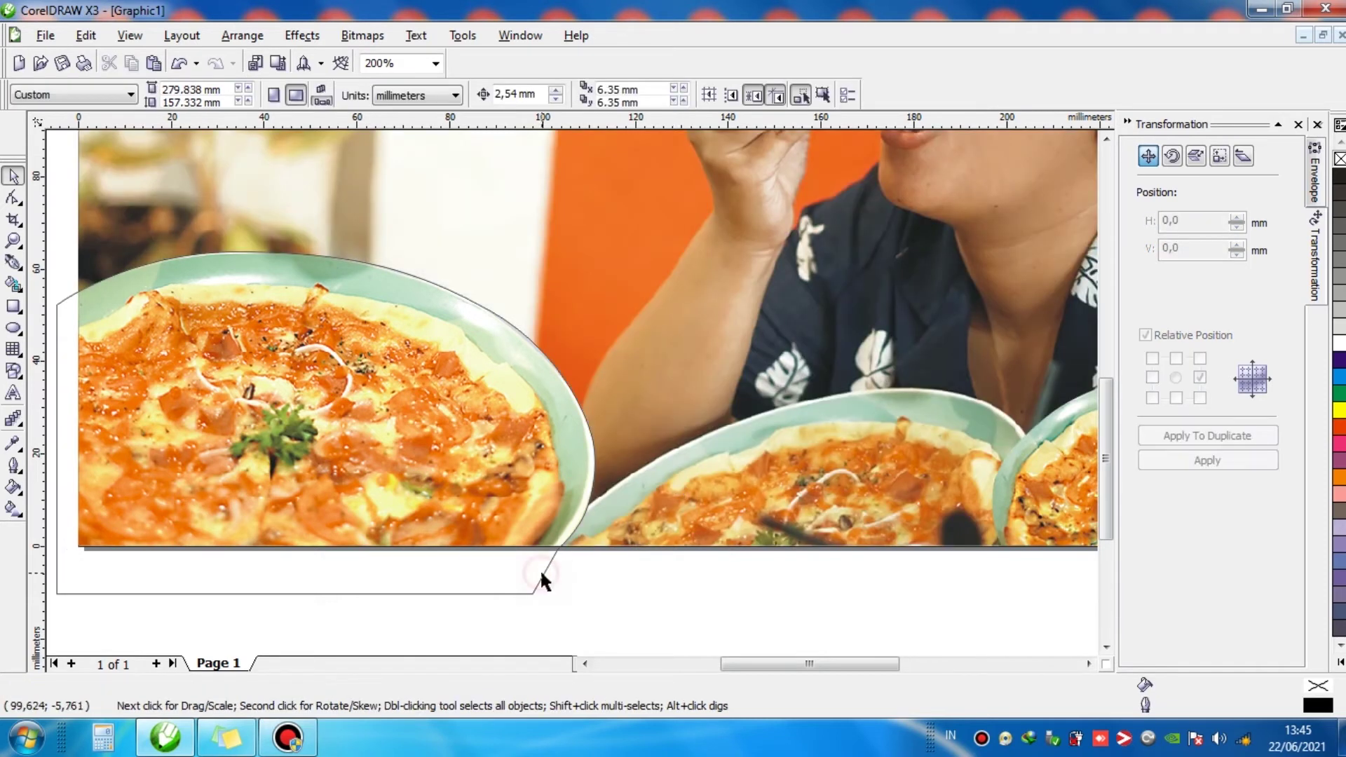
left_click(540, 569)
key("Delete")
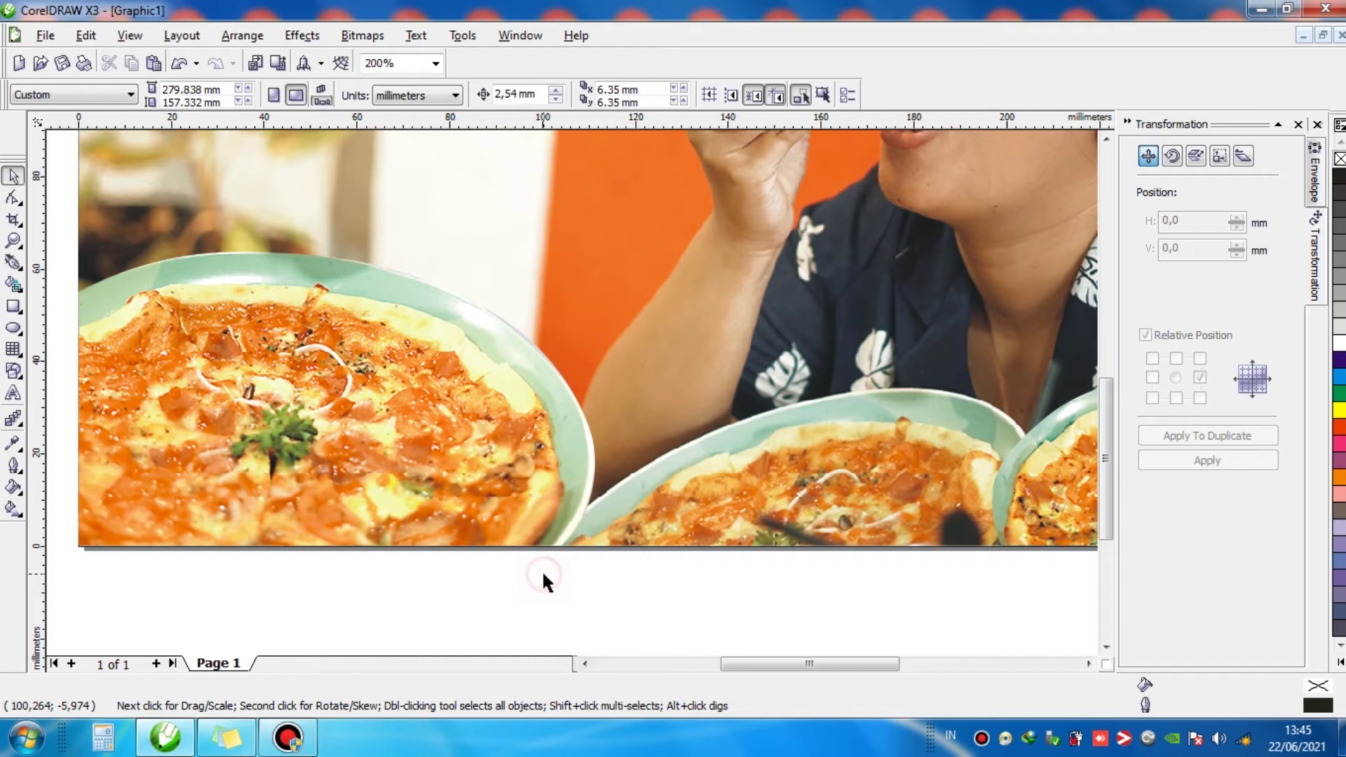
key("F4")
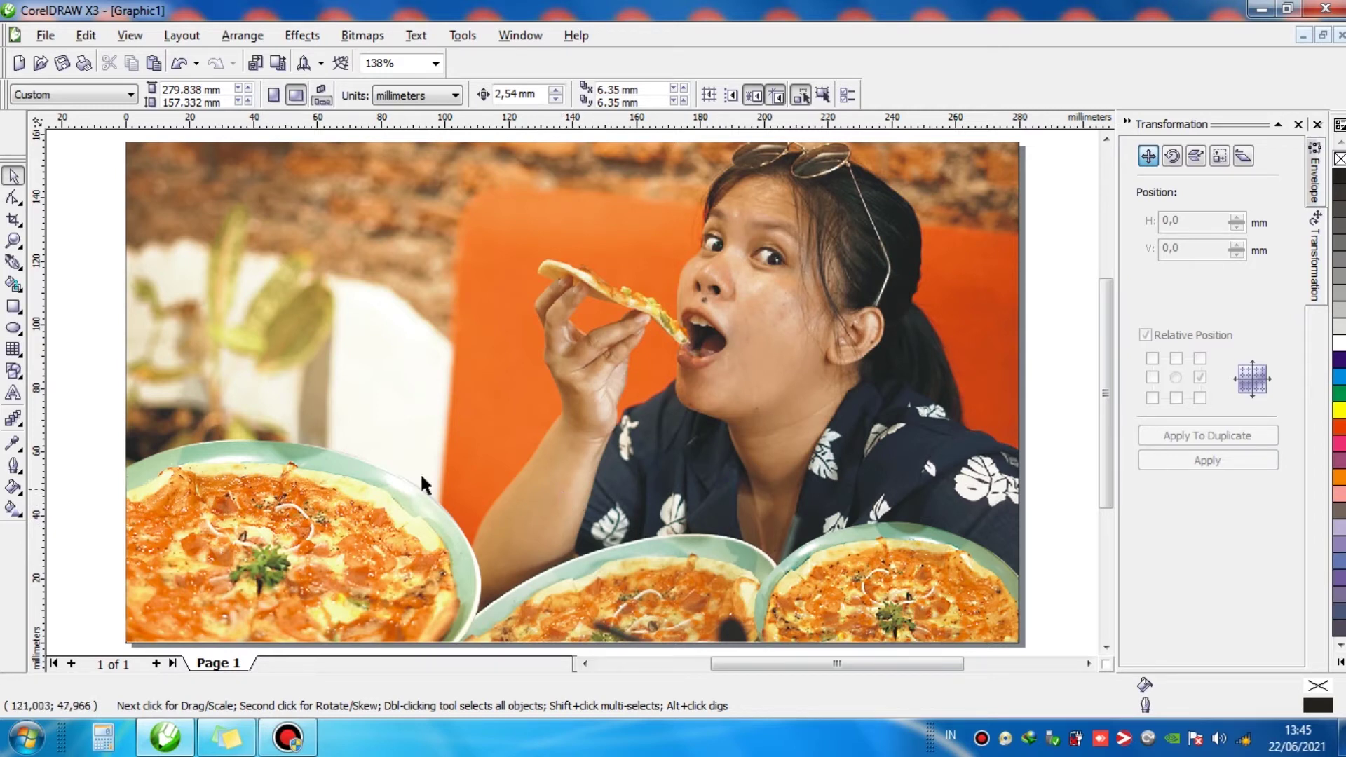
Add an artistic text line reading "Cepat dan mudah bikin thumbnail" over the photo's left half.
left_click(13, 393)
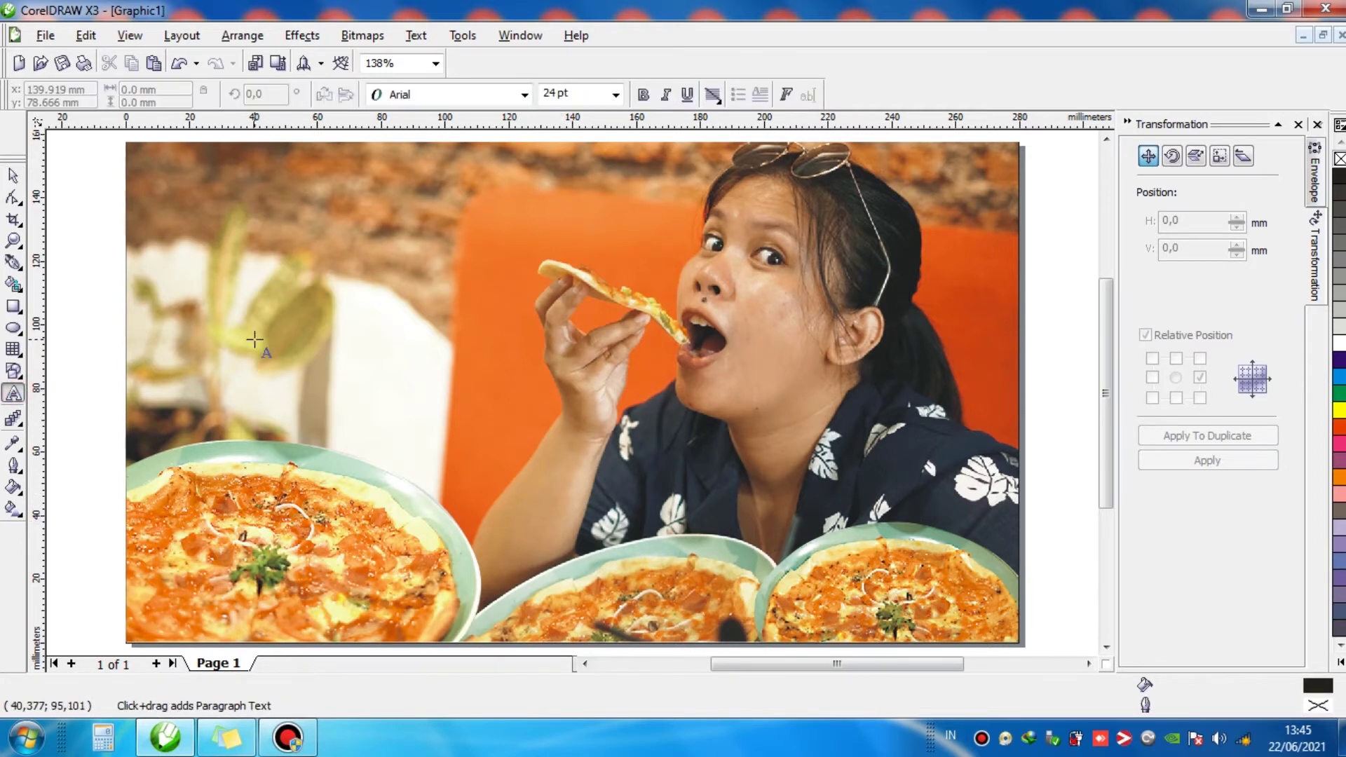
left_click(363, 385)
type("Cepa")
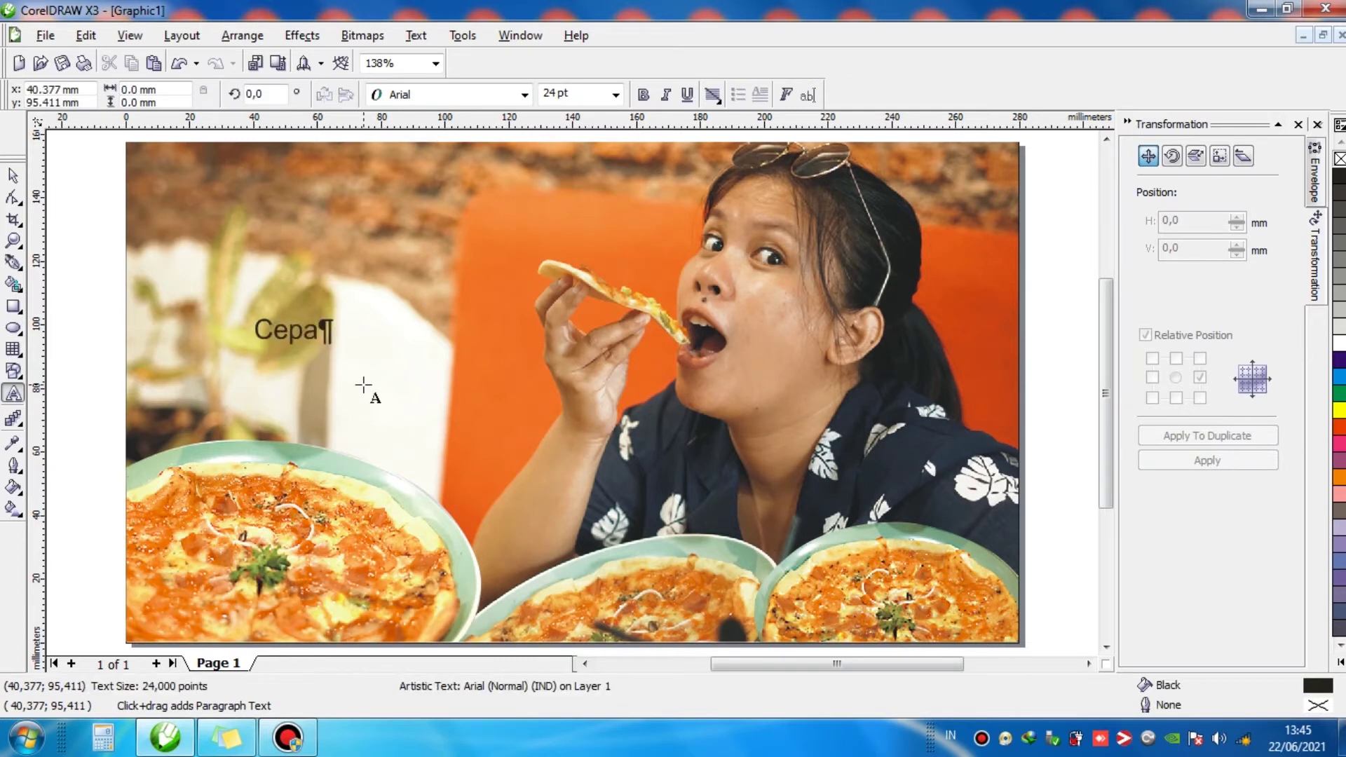
type("t dan m")
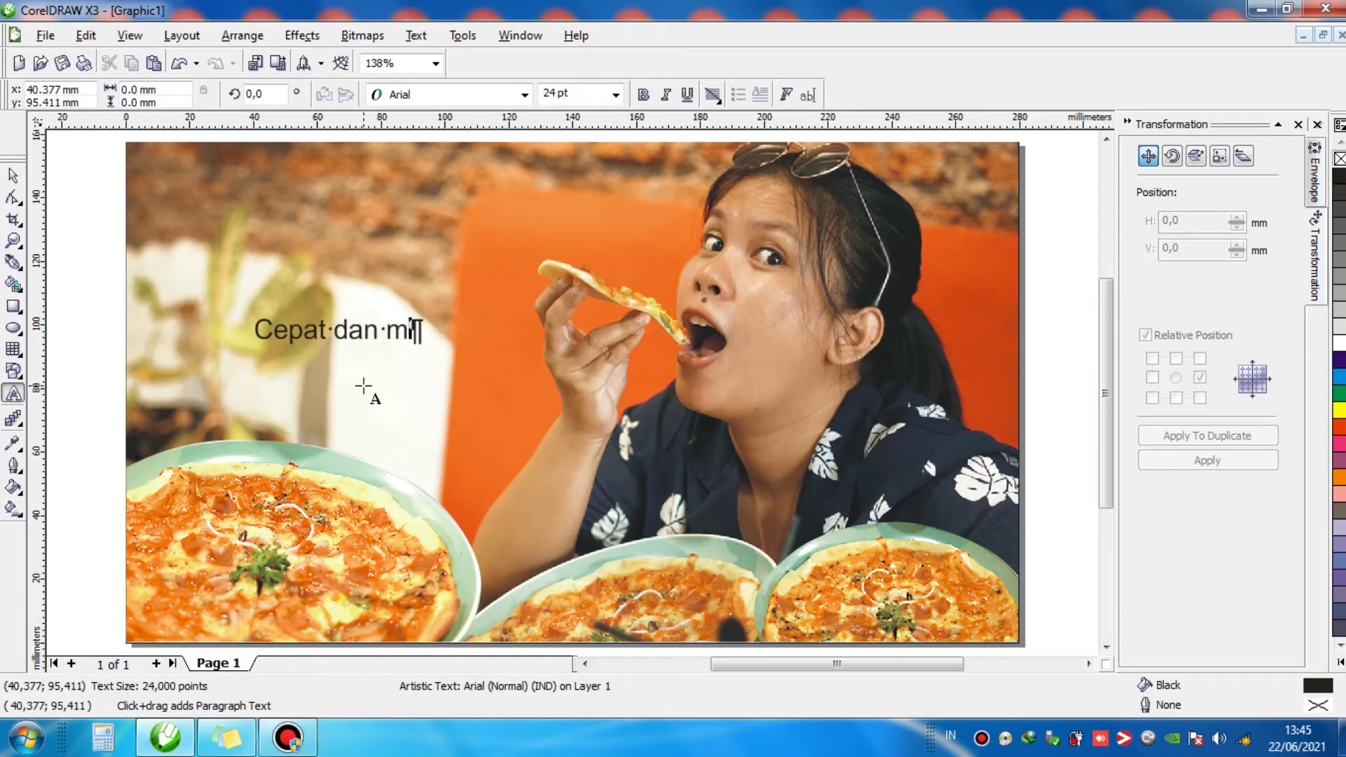
type("udah bikin t")
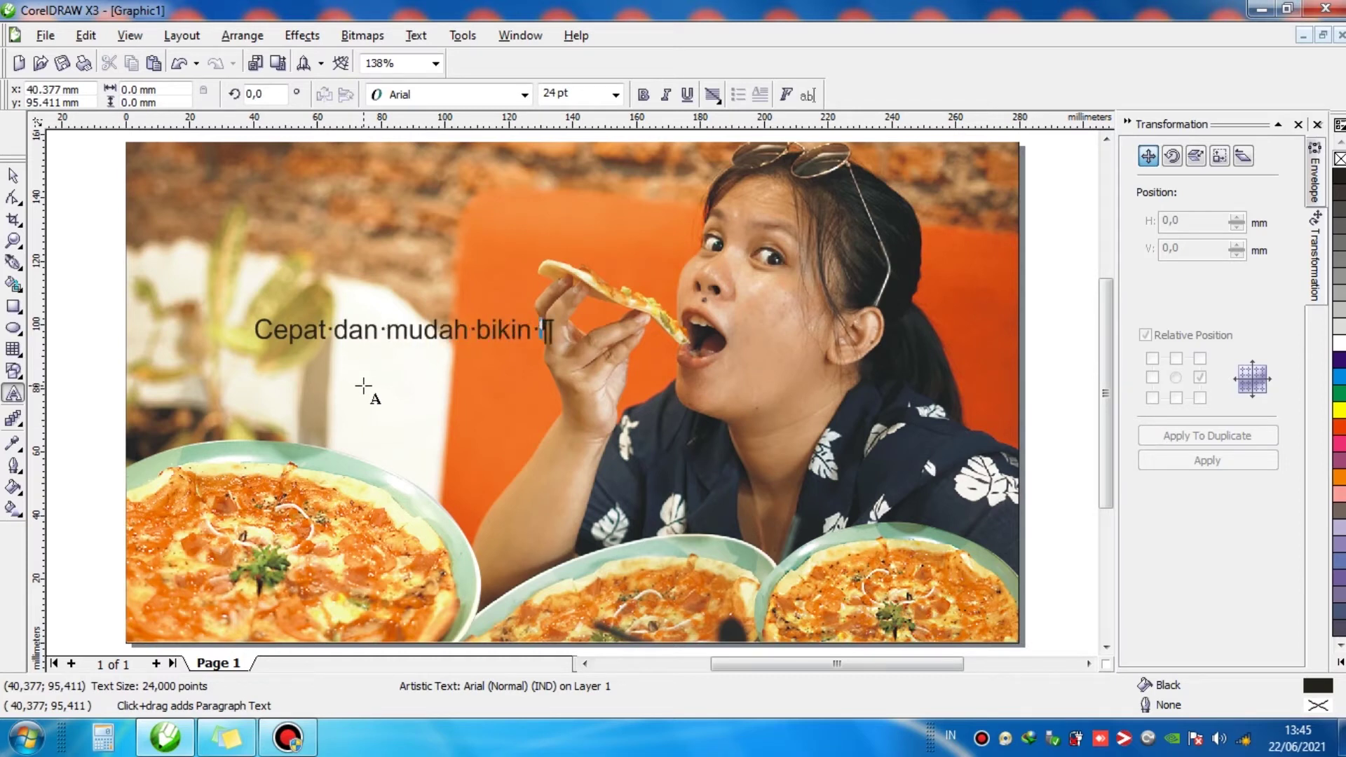
type("humbn")
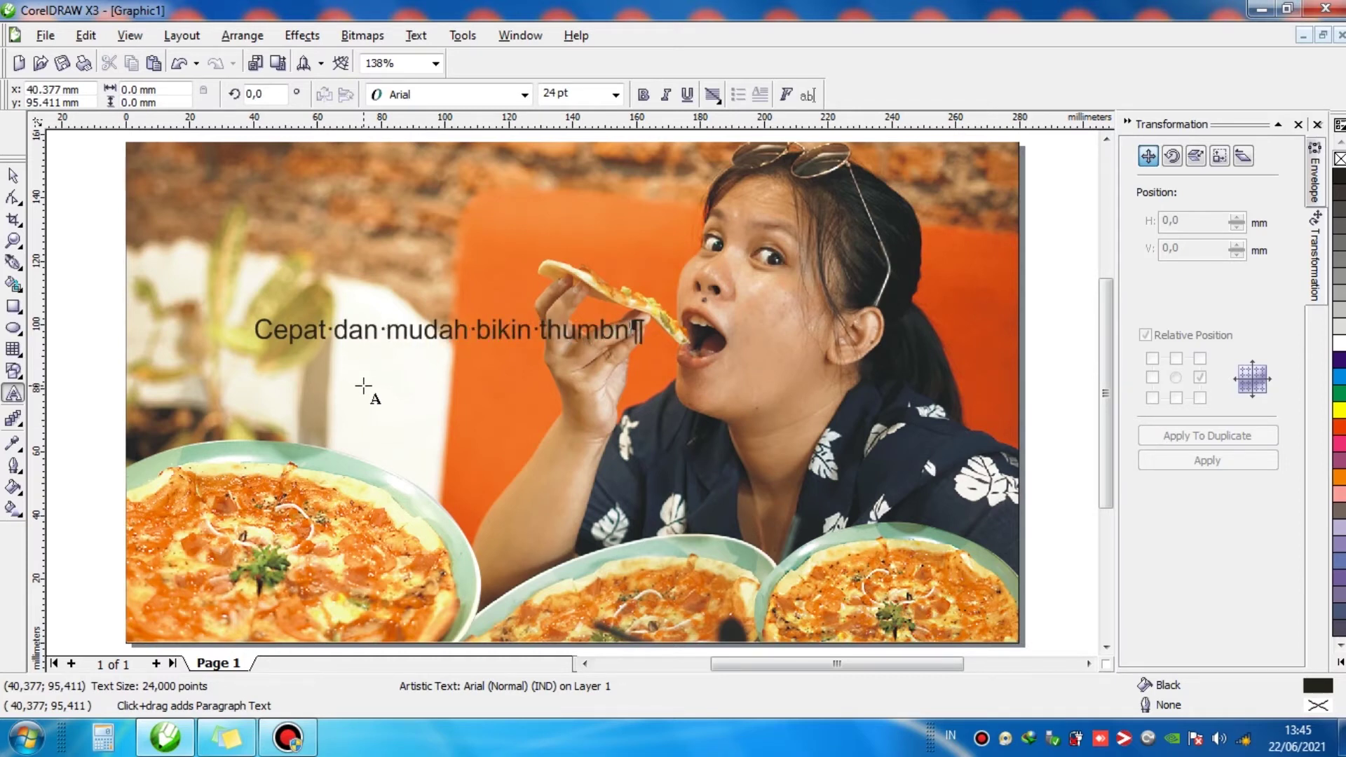
type("ail")
Change the whole caption to UPPERCASE.
key("ctrl+a")
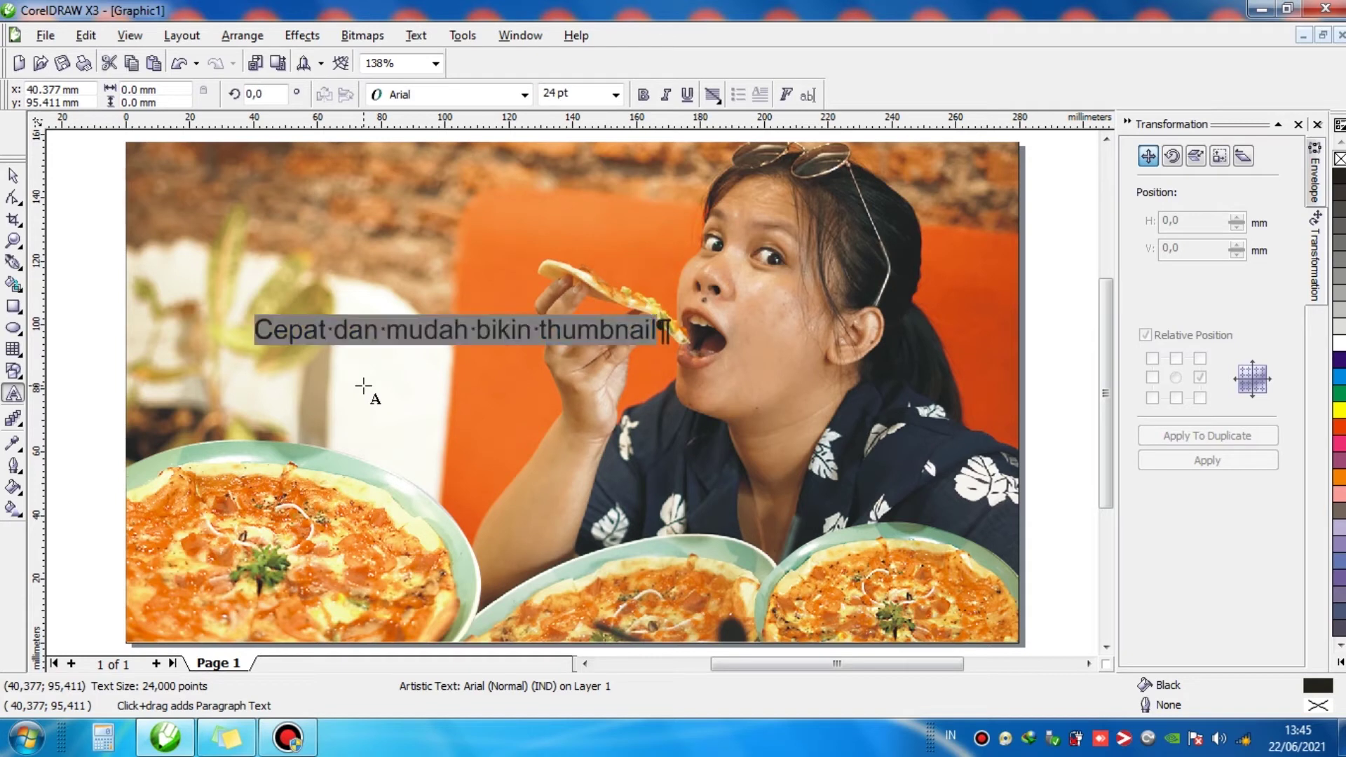
left_click(416, 35)
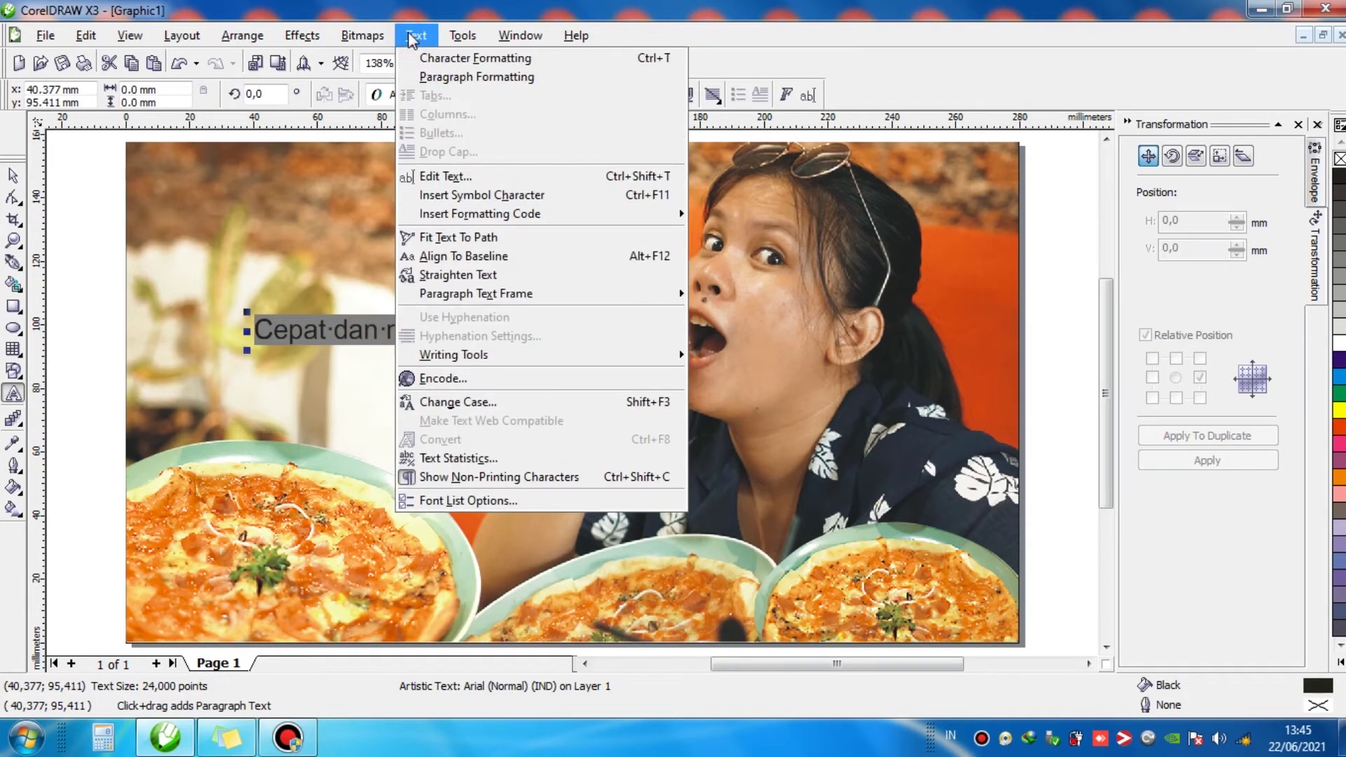
left_click(470, 401)
left_click(593, 353)
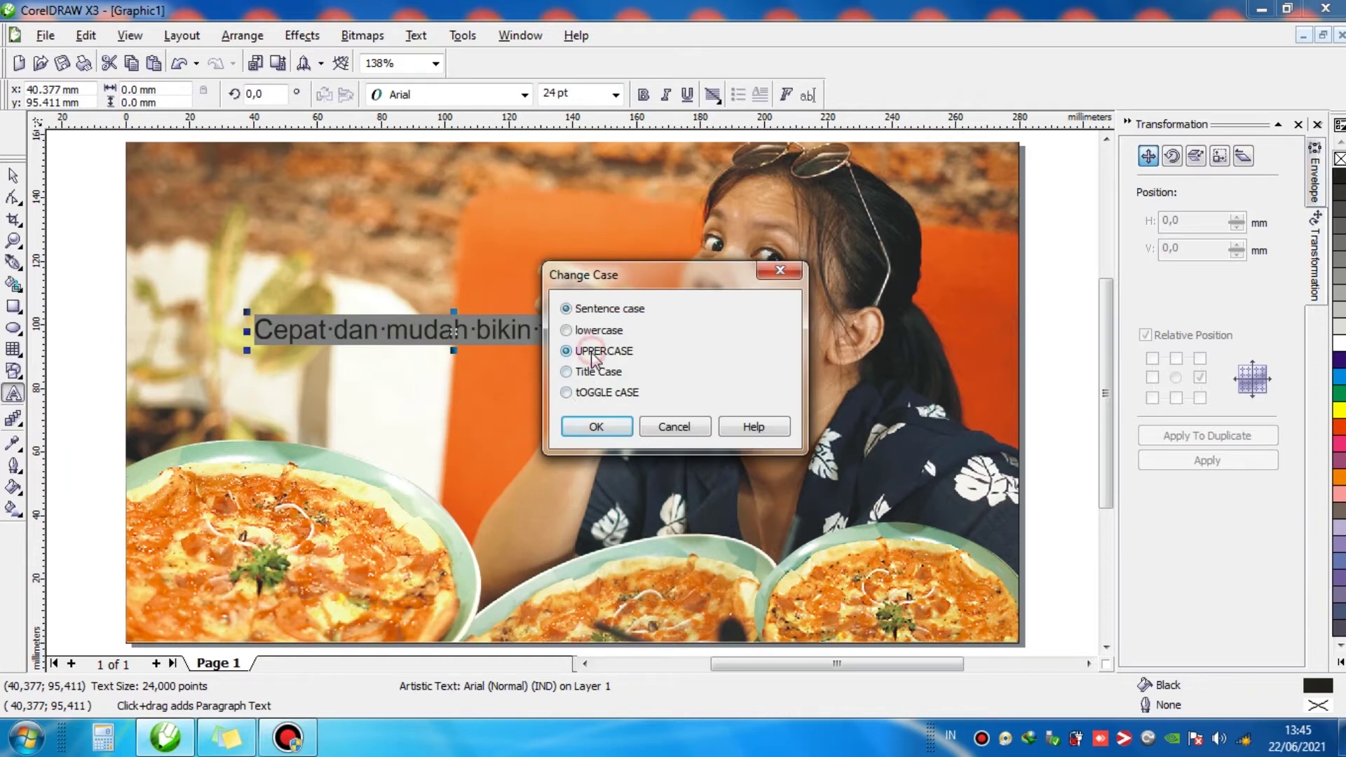
left_click(596, 428)
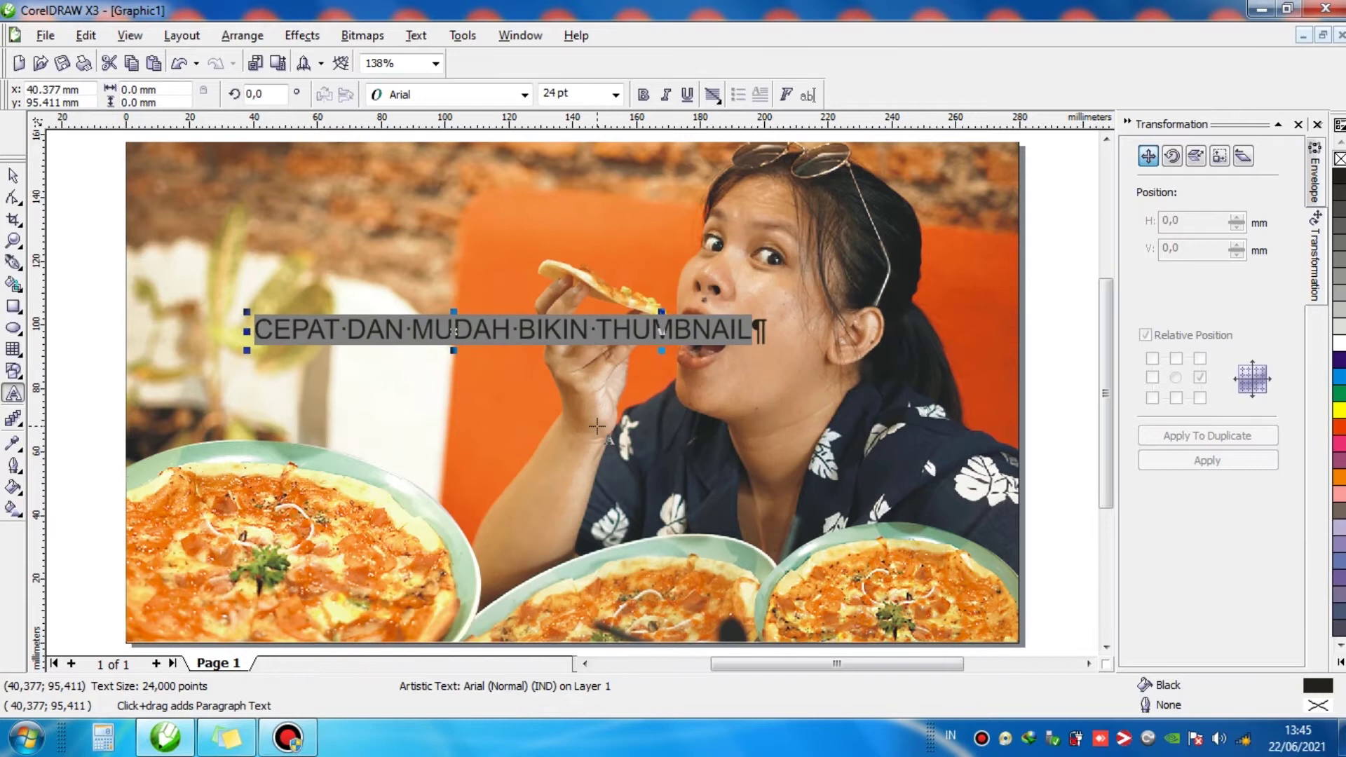
Copy the words BIKIN THUMBNAIL out of the caption and delete them from the line.
left_click(409, 334)
left_click(517, 330)
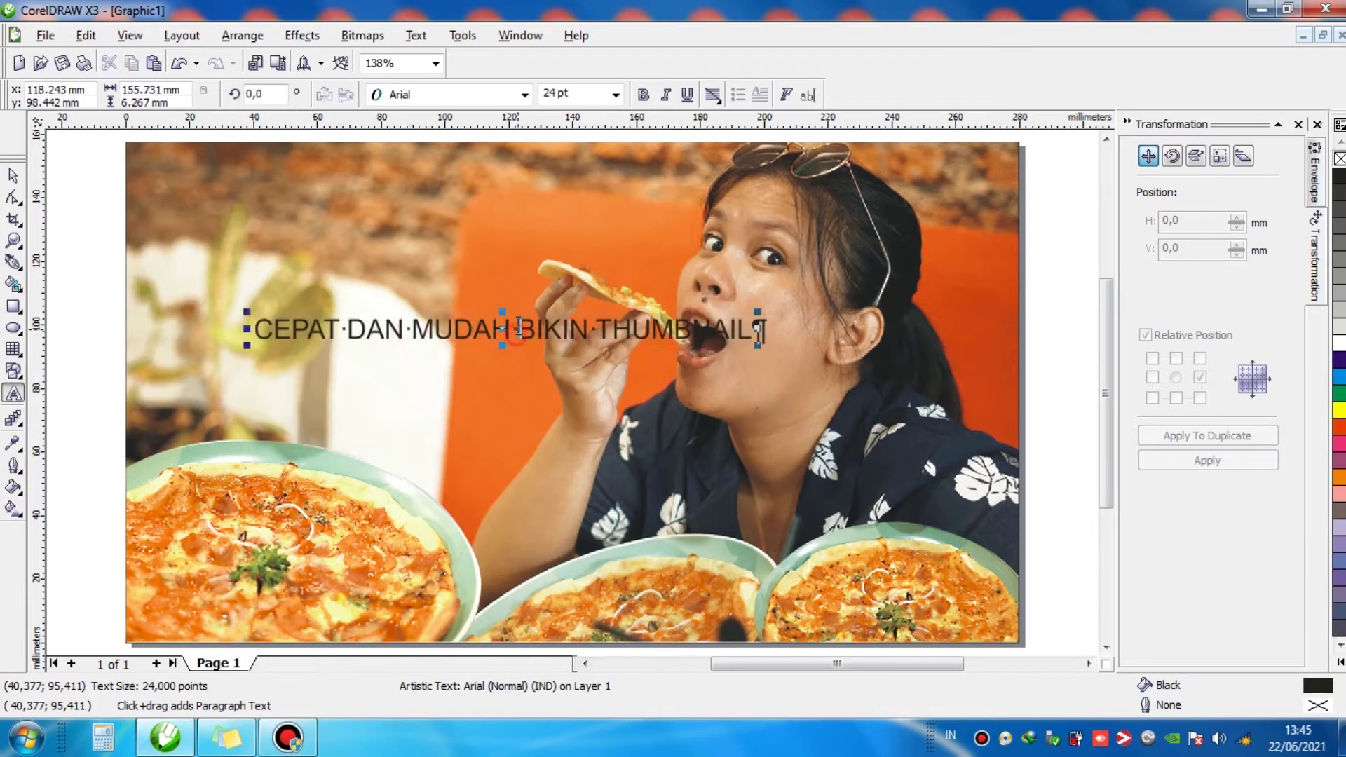
key("shift+Right")
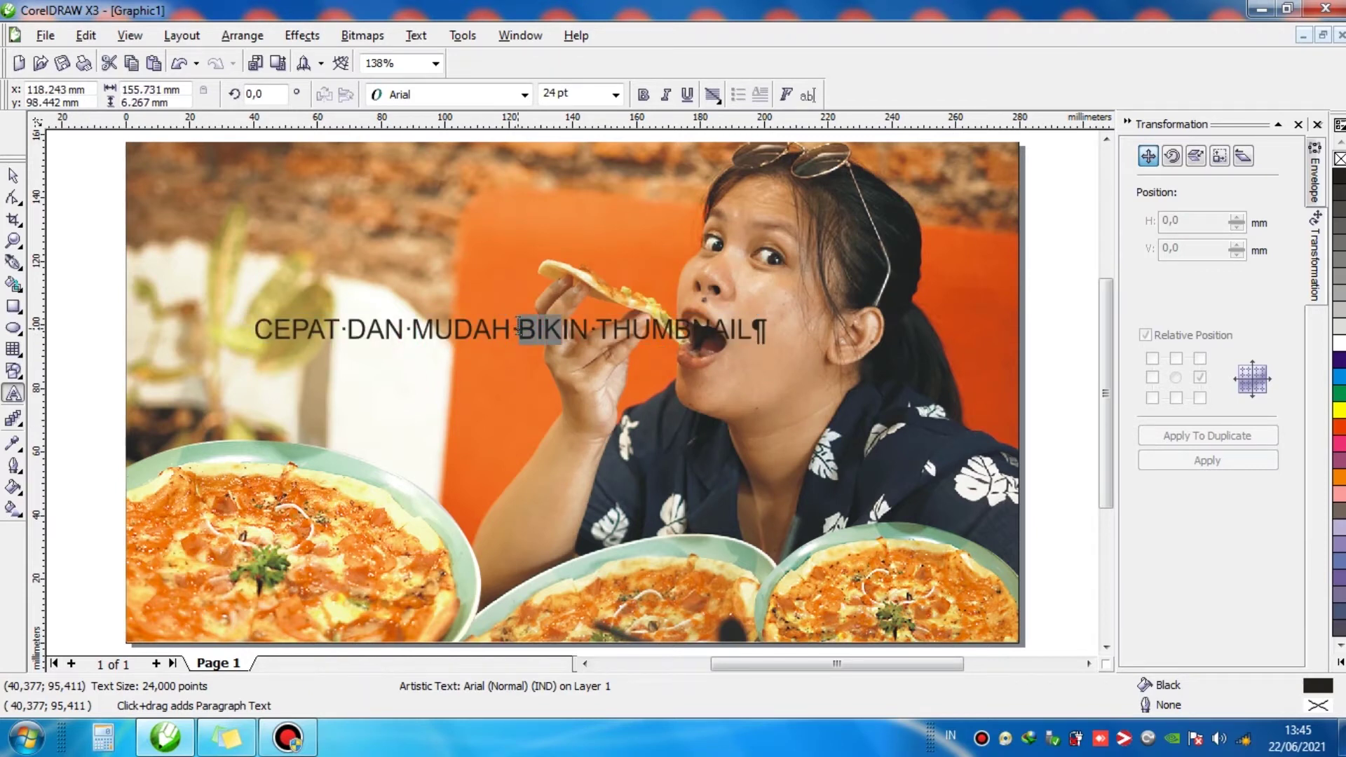
key("shift+Right")
key("shift+Right")
key("shift+Right")
key("shift+Right")
key("shift+Right")
key("shift+Right")
key("shift+Right")
key("shift+Right")
key("shift+Right")
key("shift+Right")
key("shift+Right")
key("shift+Right")
key("shift+Right")
key("shift+Right")
key("ctrl+c")
key("Delete")
key("shift+Home")
key("End")
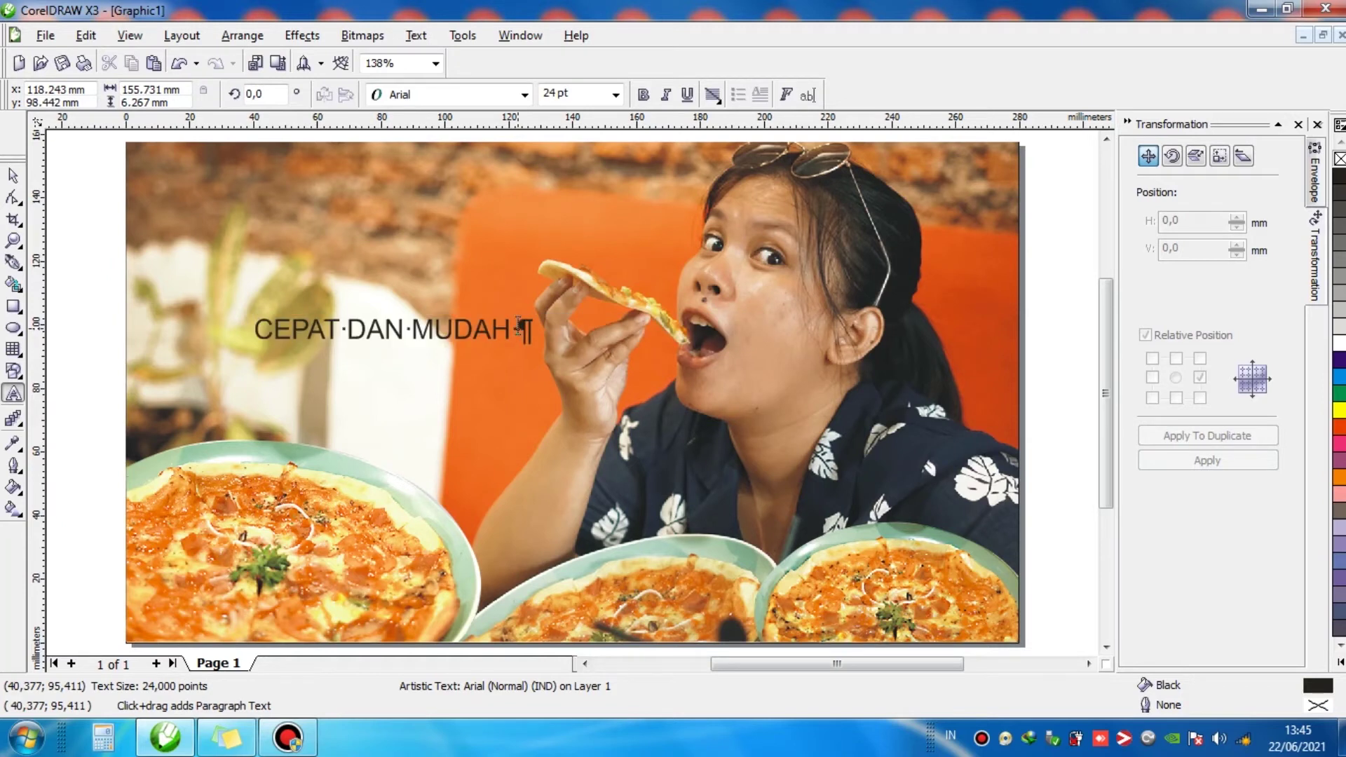
Set the font of the CEPAT DAN MUDAH text to Britannic Bold.
key("shift+Home")
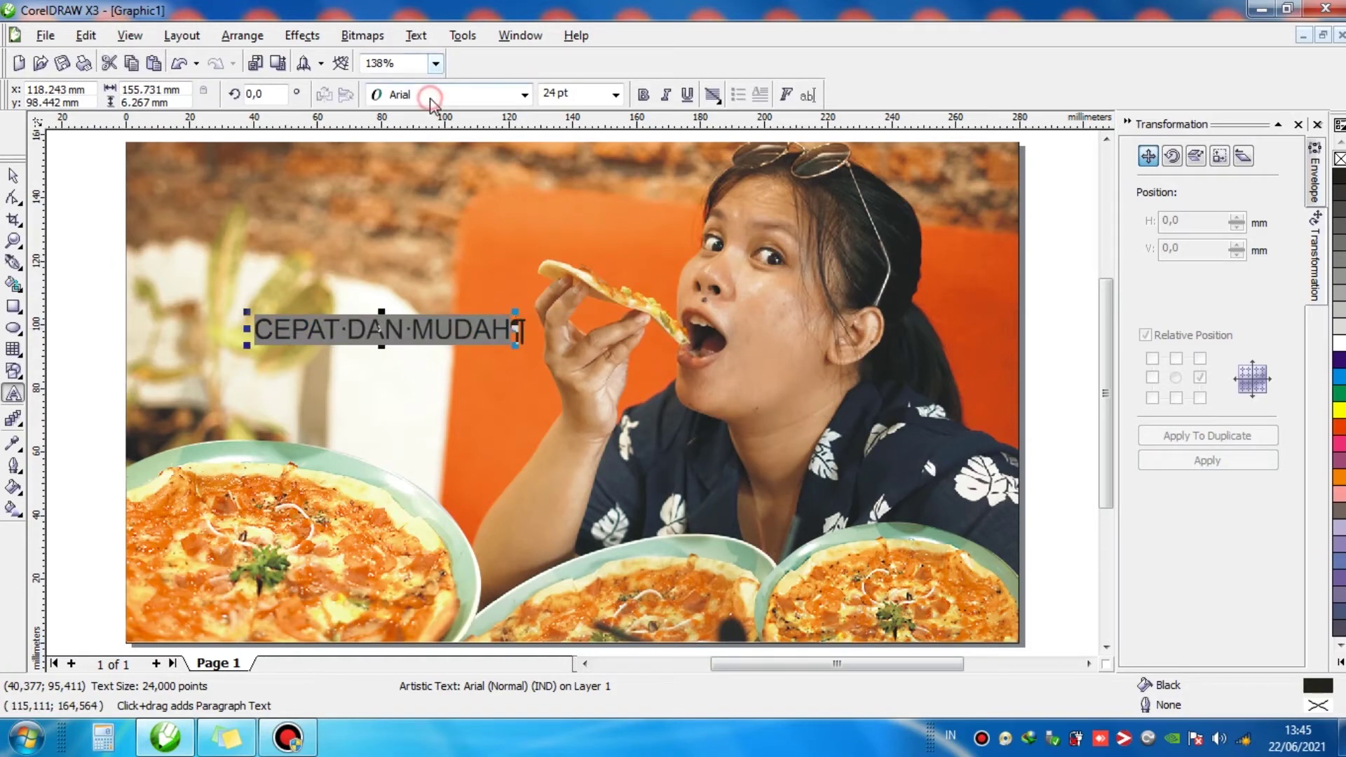
left_click(430, 95)
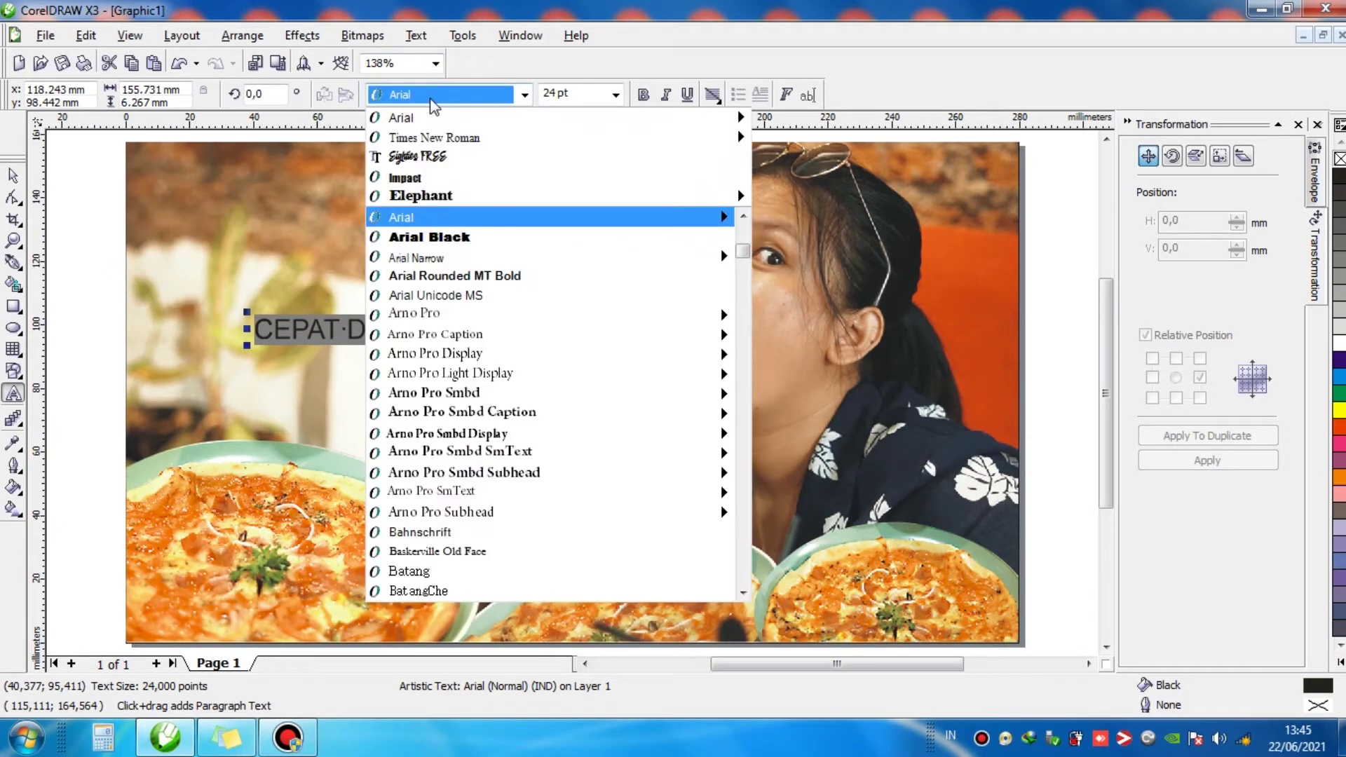
key("Down")
key("Down")
key("Down")
key("Down")
key("Down")
key("Down")
key("Down")
key("Down")
key("Down")
key("Down")
key("Down")
key("Down")
key("Down")
key("Down")
key("Down")
key("Down")
key("Down")
key("Down")
key("Down")
key("Down")
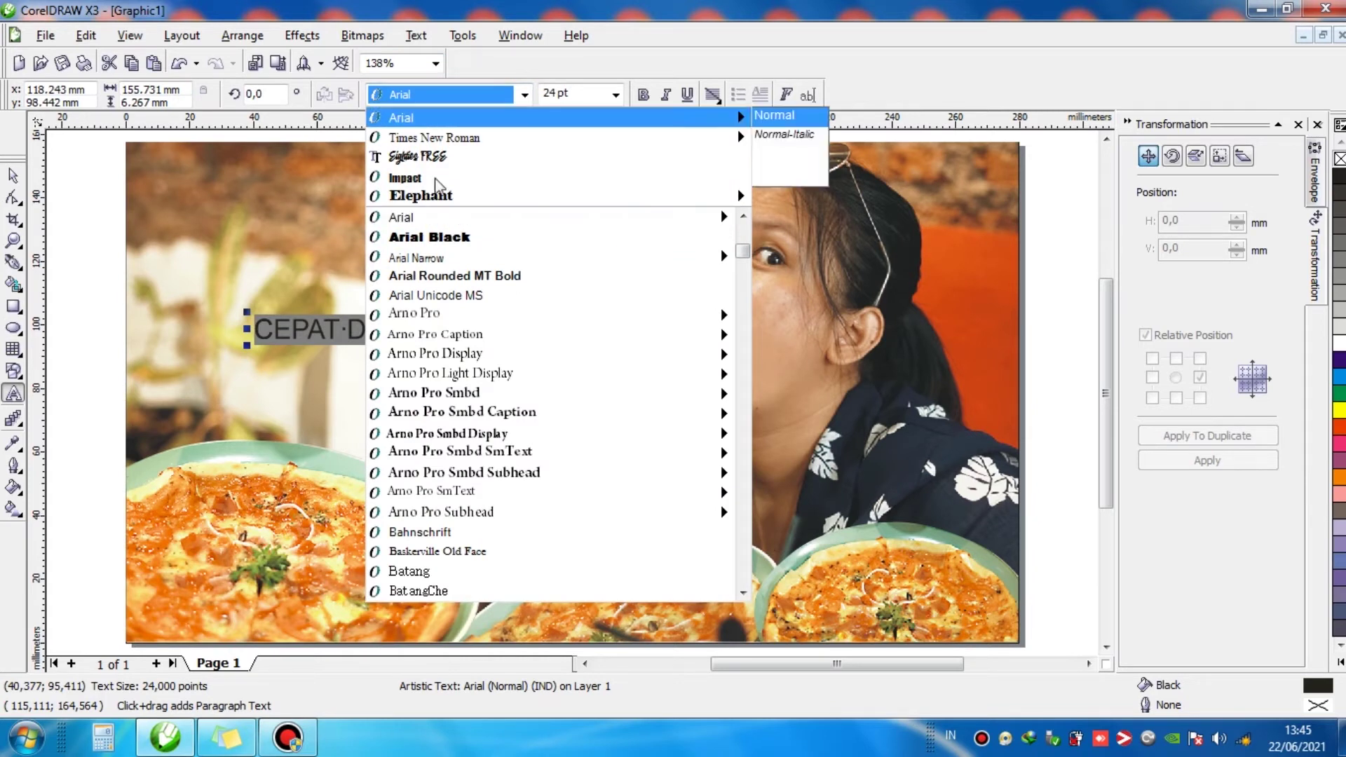
key("Down")
key("Down")
key("Down")
key("Down")
key("Down")
key("Down")
key("Down")
key("Down")
key("Down")
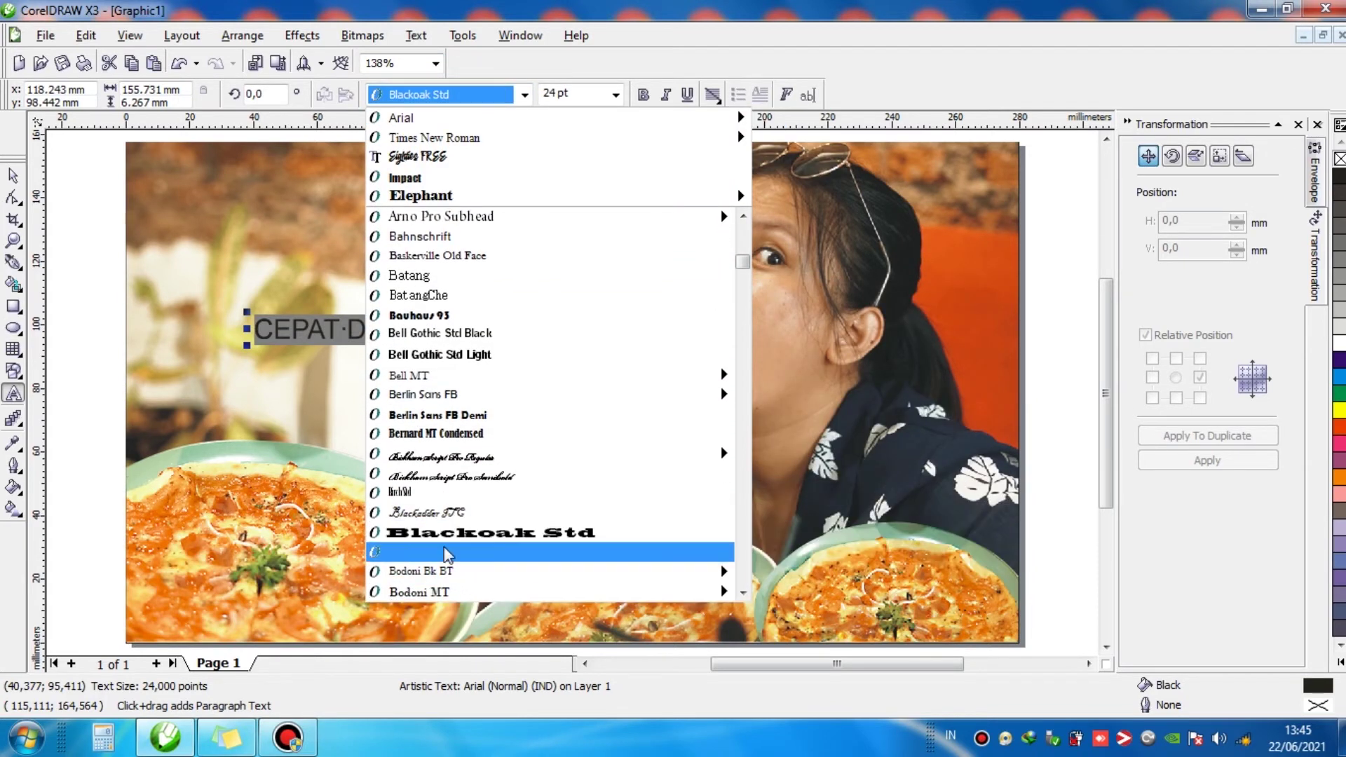
scroll(446, 543, "down", 3)
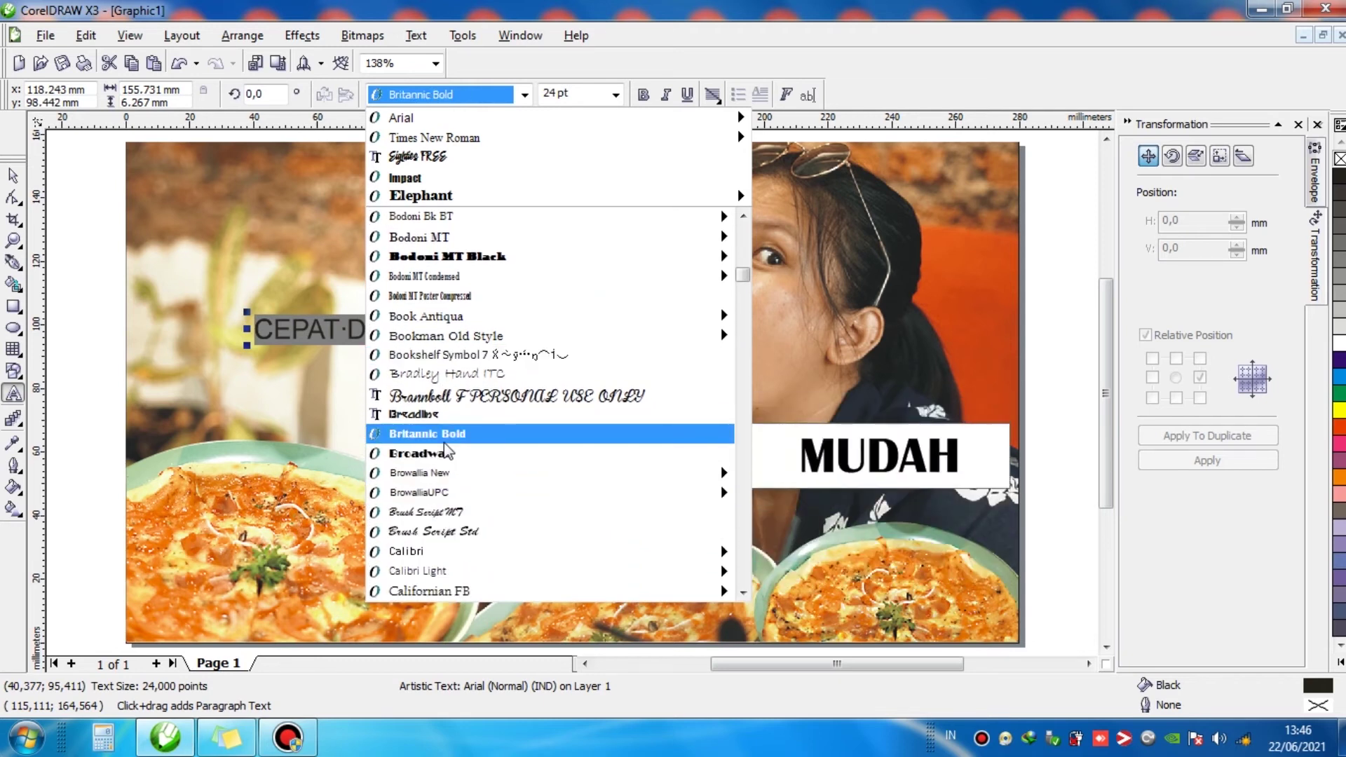
left_click(443, 440)
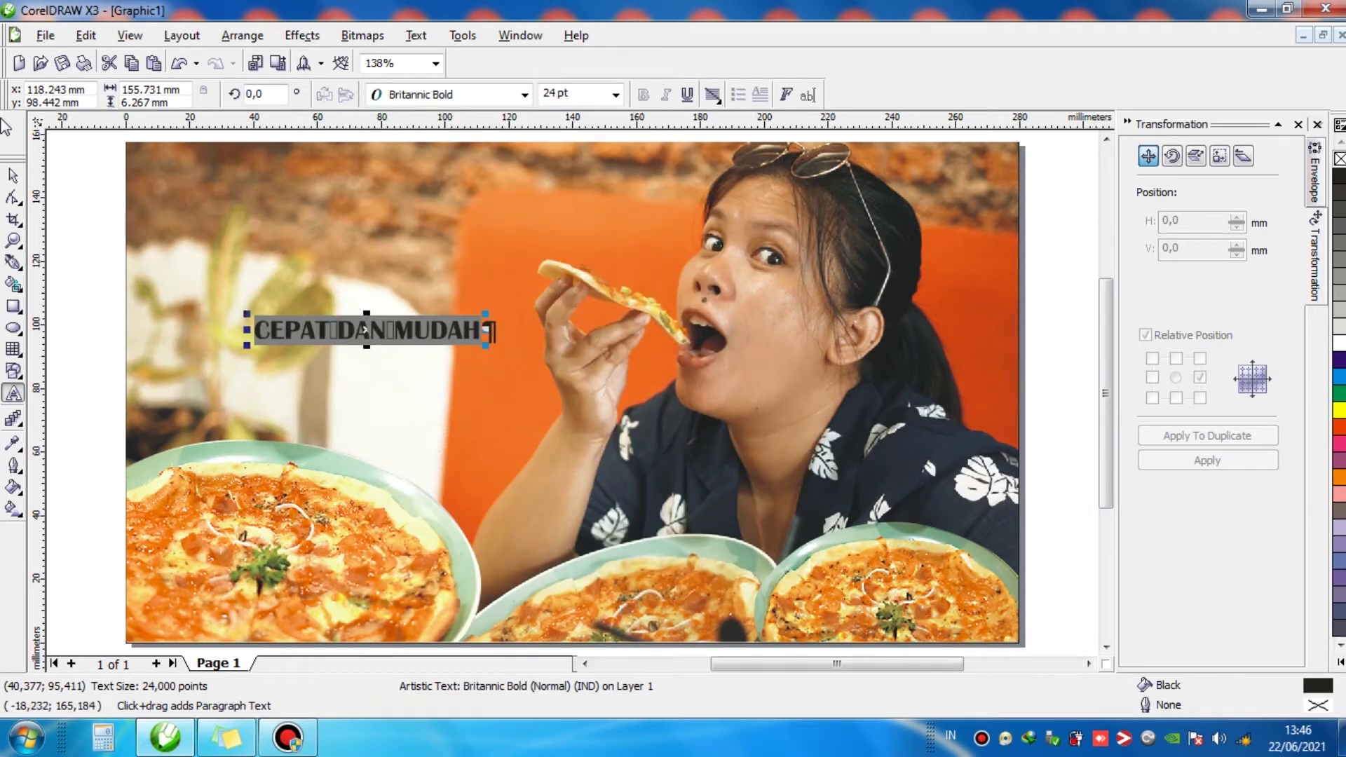
Enlarge the CEPAT DAN MUDAH text to about 42 pt and move it up toward the photo's upper left area.
left_click(16, 176)
left_click_drag(486, 313, 576, 275)
left_click_drag(351, 326, 357, 231)
key("Escape")
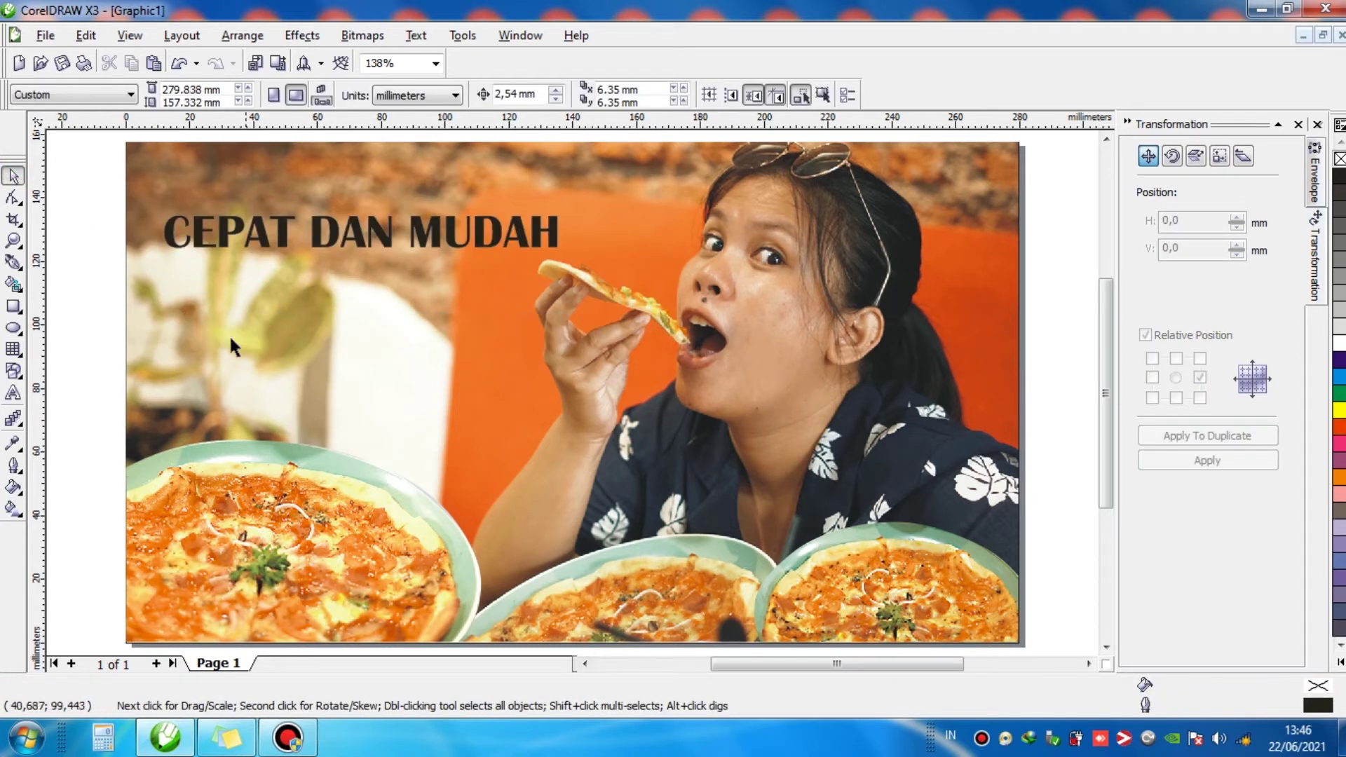
Paste BIKIN THUMBNAIL as a separate artistic text object below the CEPAT DAN MUDAH line.
left_click(14, 393)
left_click(457, 471)
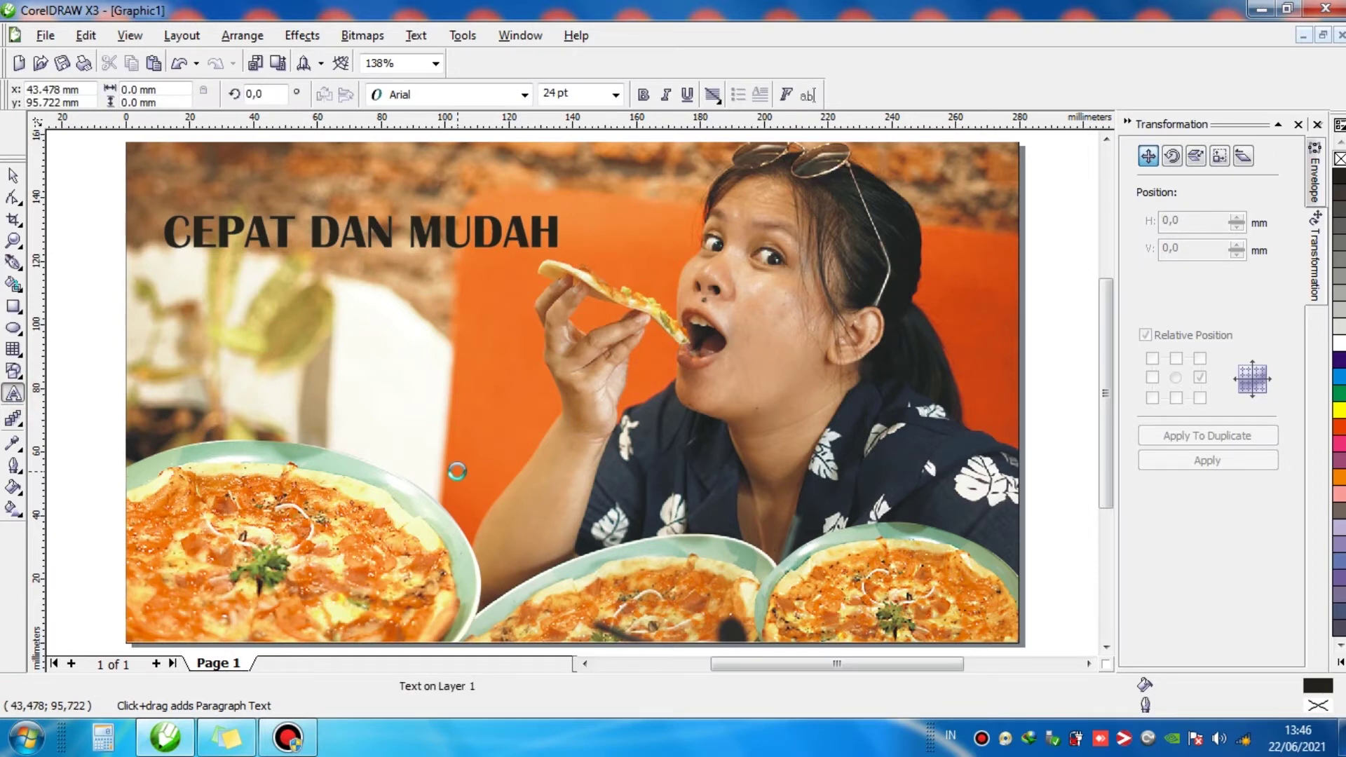
key("ctrl+v")
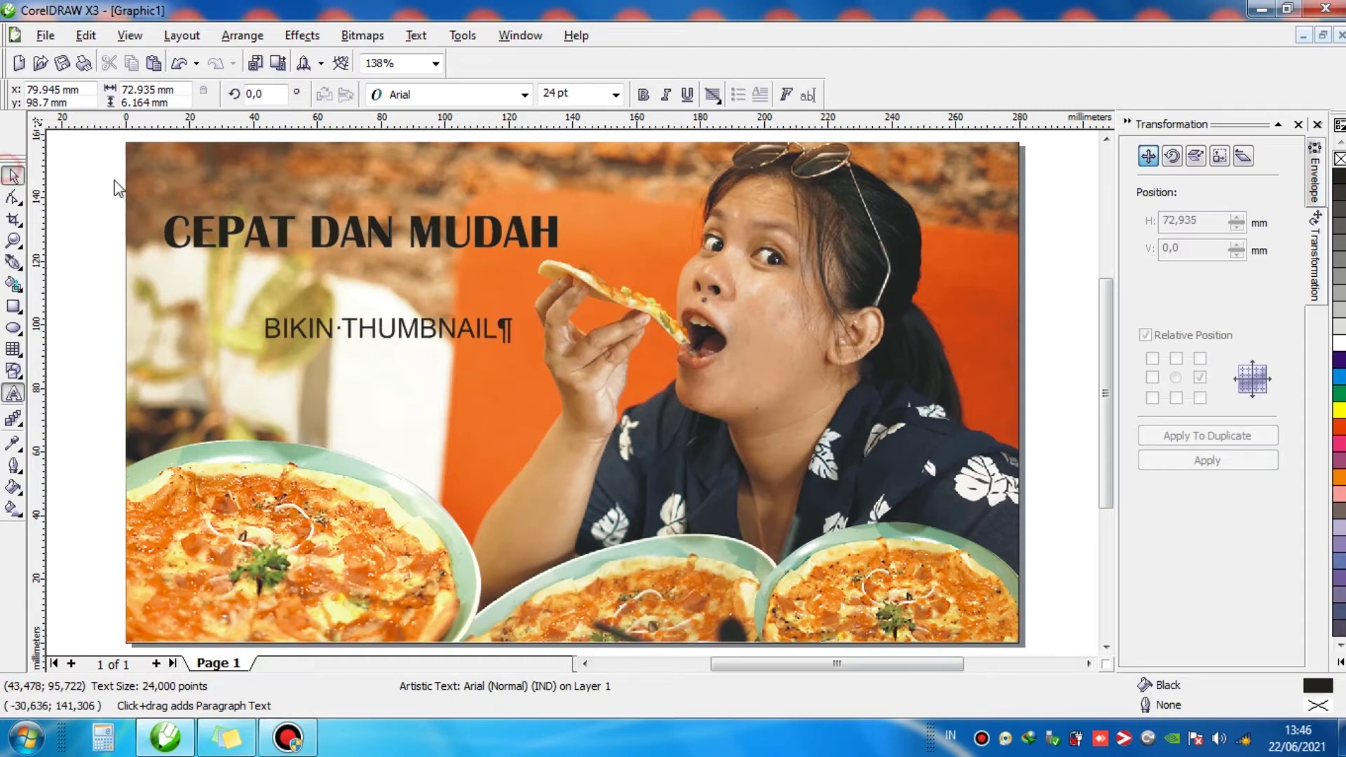
left_click(13, 175)
Set the font of the BIKIN THUMBNAIL text to Impact.
left_click(404, 95)
left_click(419, 95)
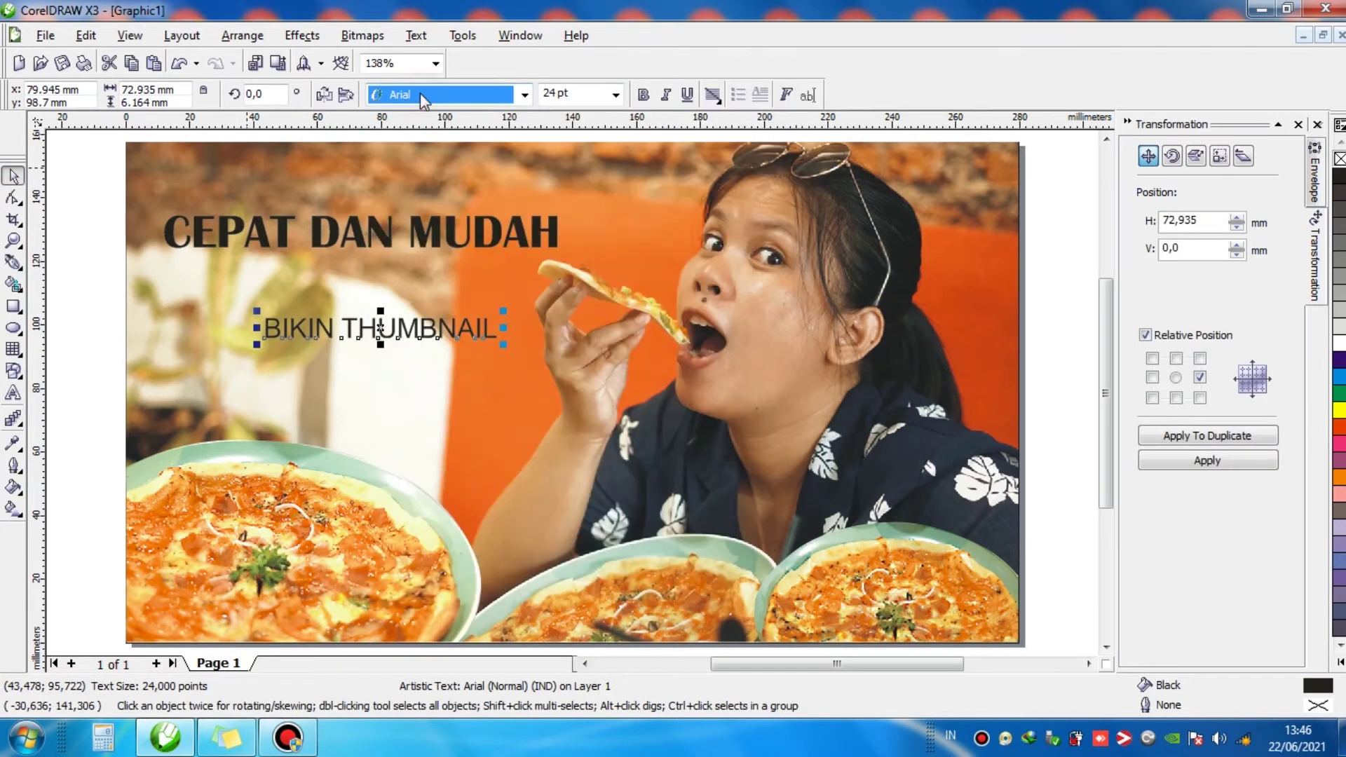
type("Impa")
key("Return")
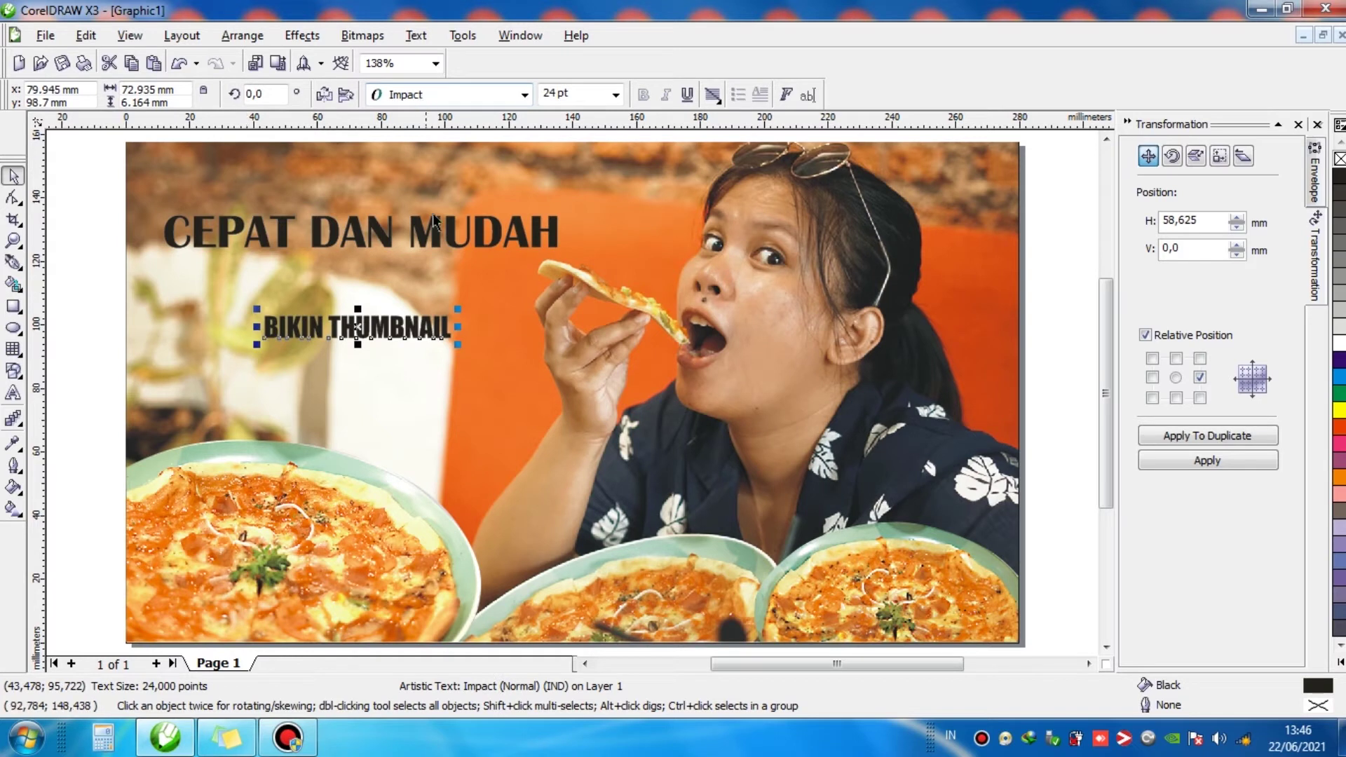
Enlarge BIKIN THUMBNAIL to about 41 pt and place CEPAT DAN MUDAH directly above it with their left edges aligned.
left_click_drag(457, 307, 524, 302)
left_click_drag(545, 223, 438, 295)
key("ctrl+z")
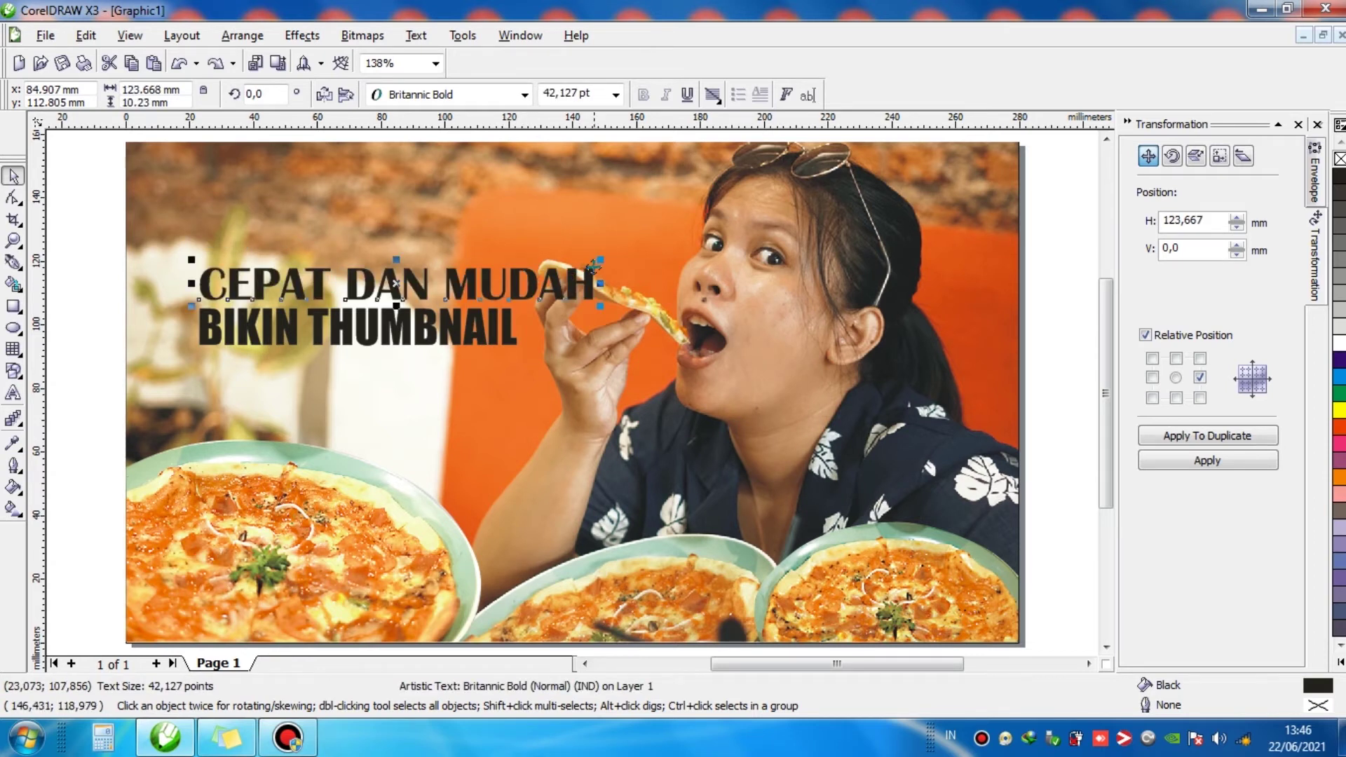
Change the font of the CEPAT DAN MUDAH line to Impact.
left_click(449, 95)
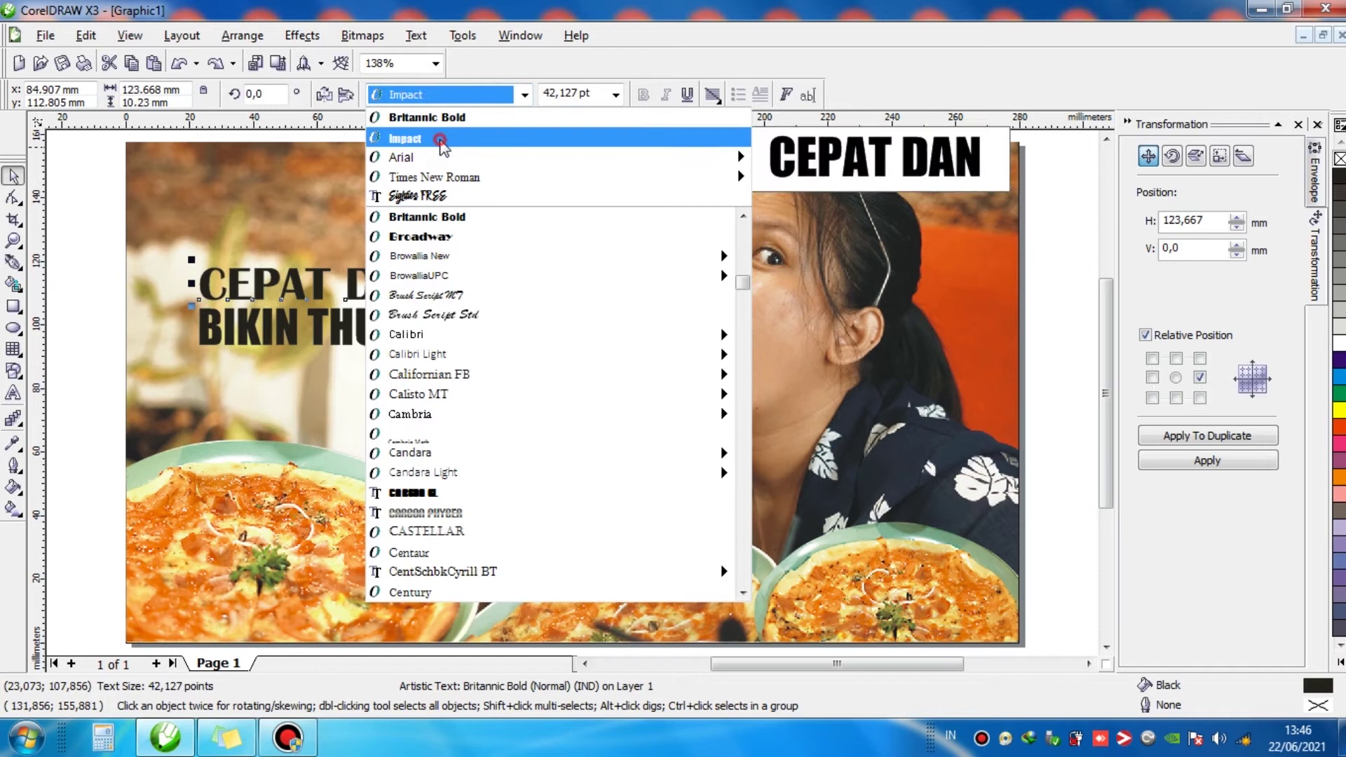
left_click(439, 135)
left_click(459, 327)
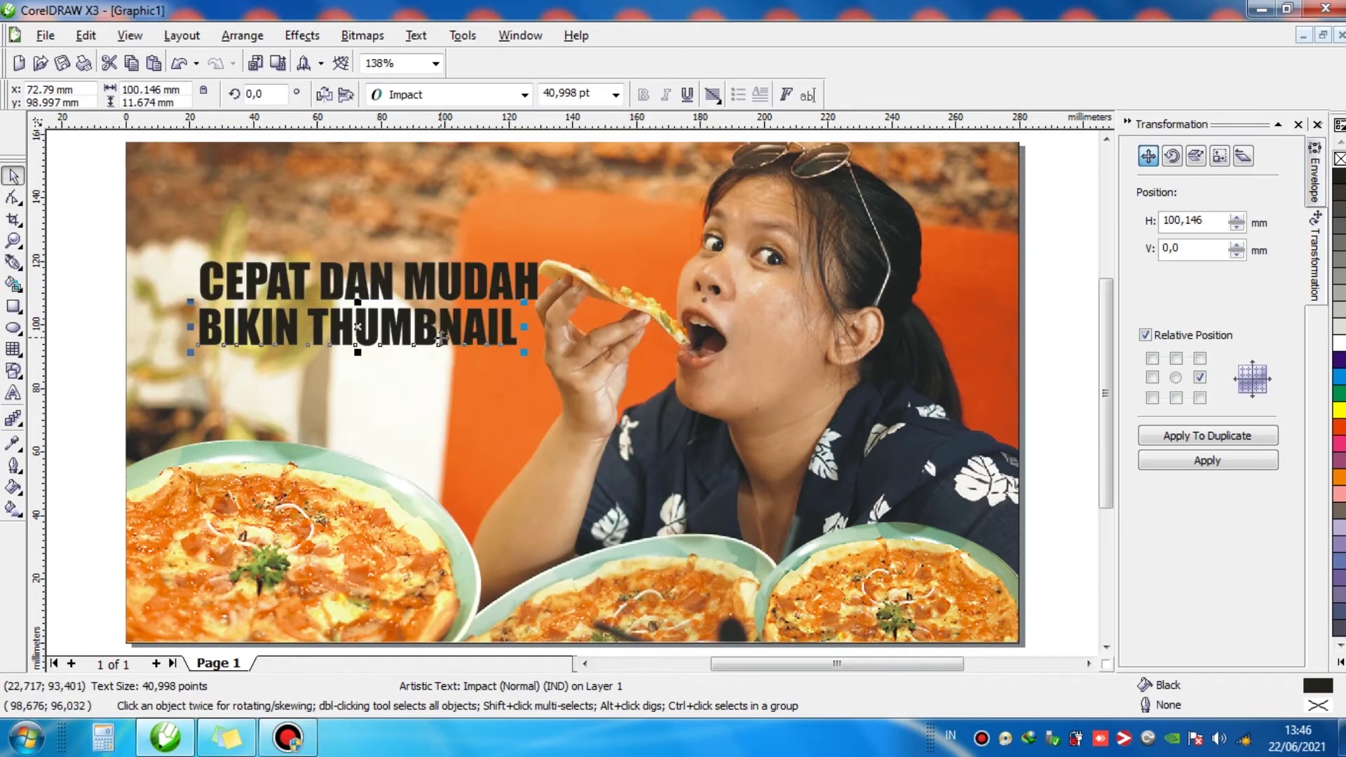
Replace the word DAN with "&" so the first line reads CEPAT & MUDAH.
double_click(378, 284)
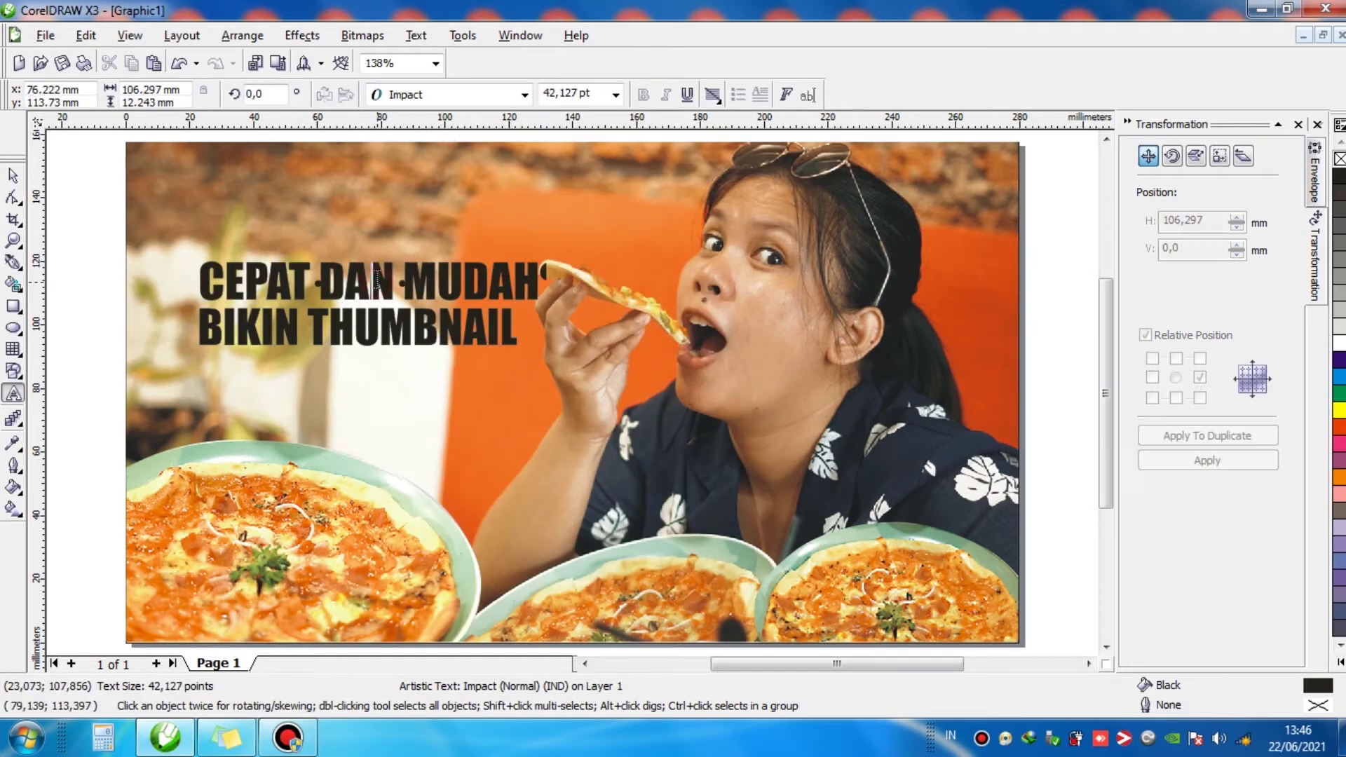
double_click(343, 265)
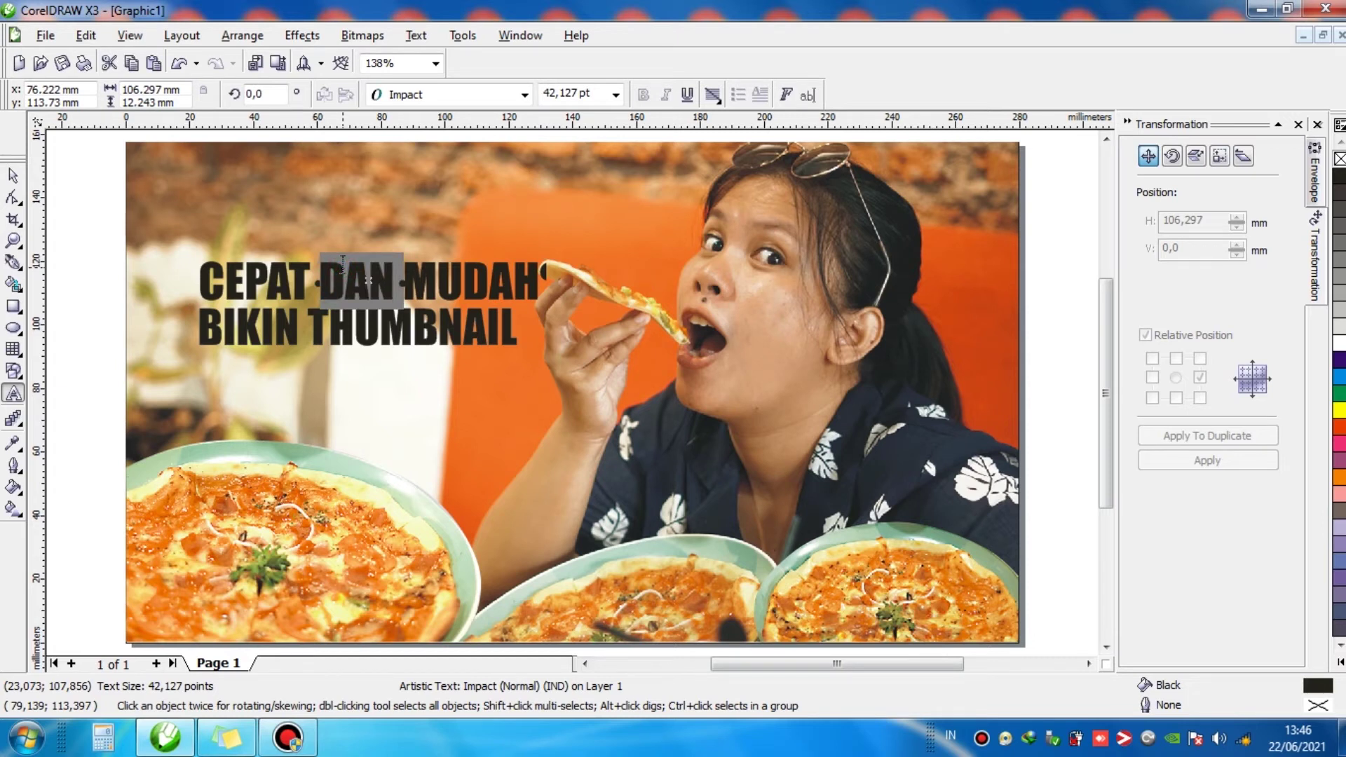
type("&")
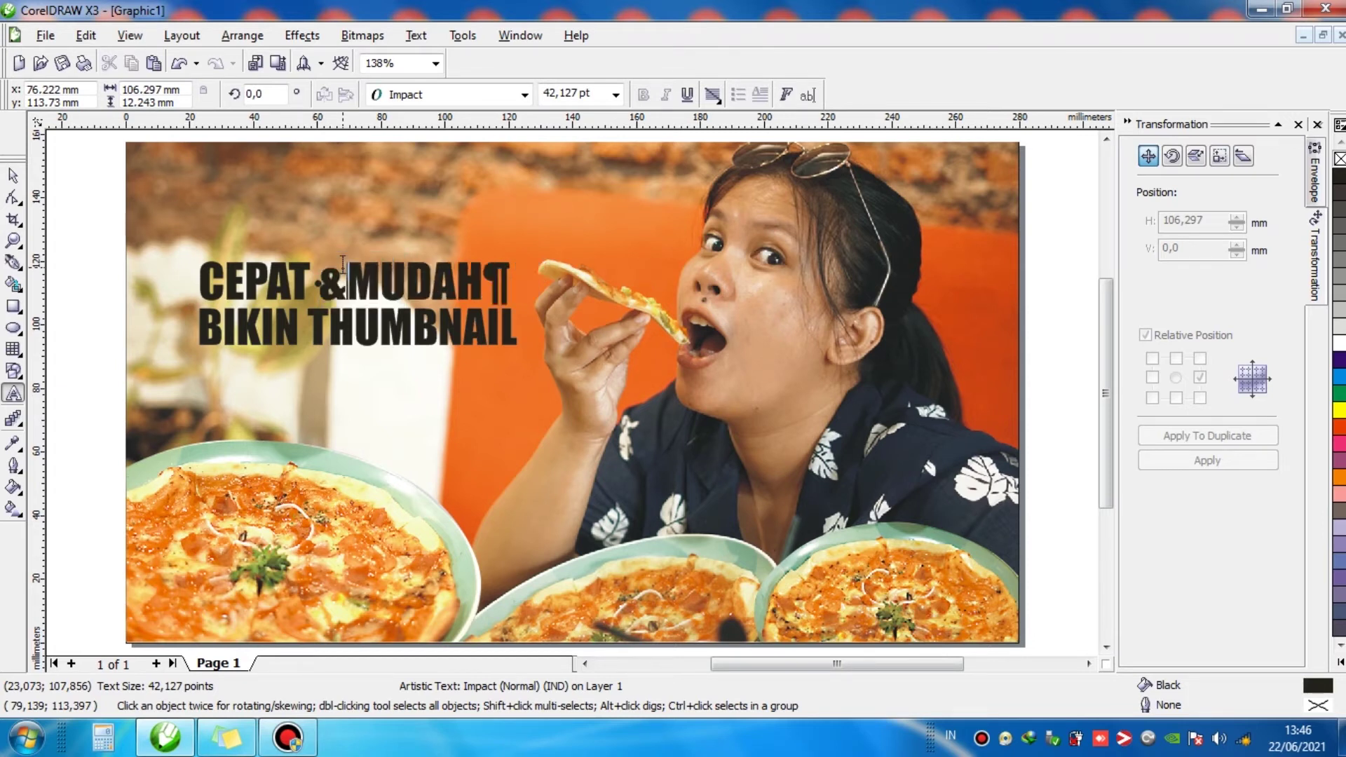
triple_click(343, 265)
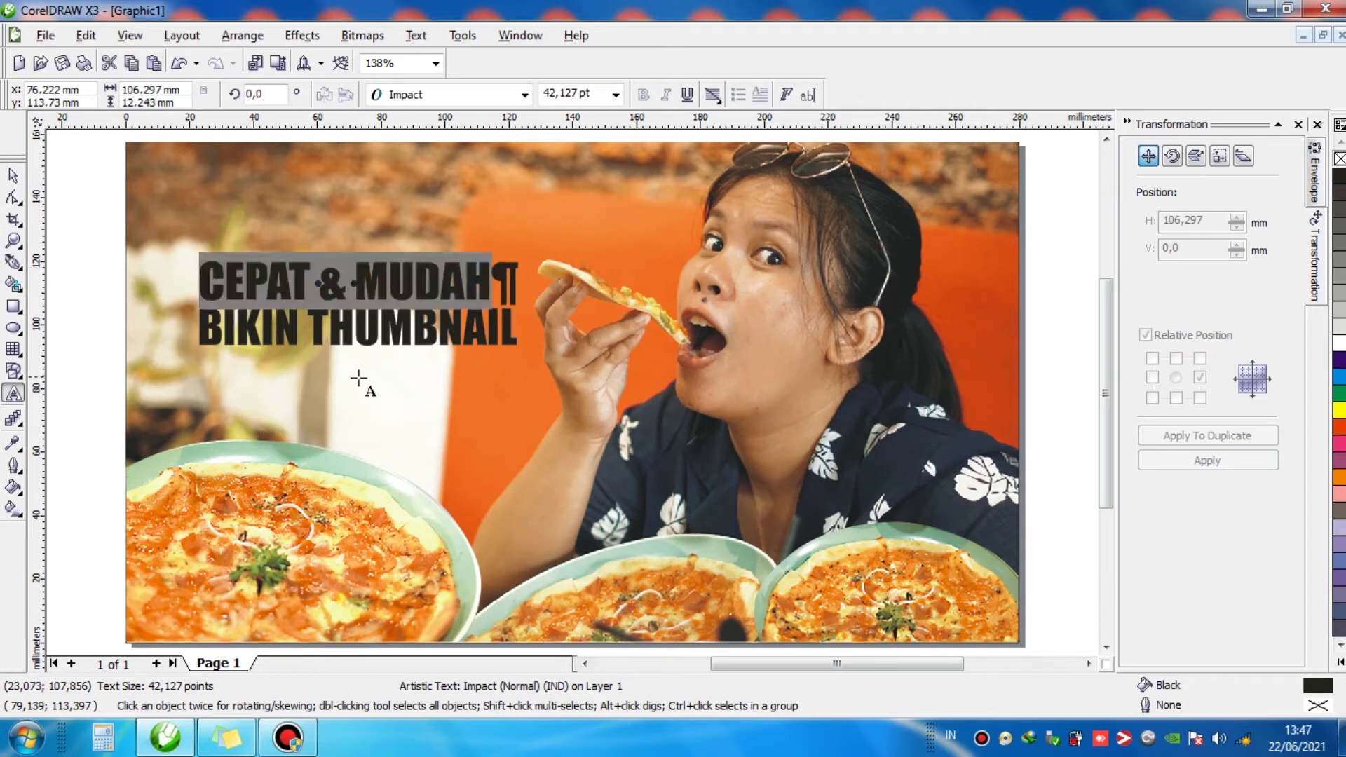
double_click(288, 327)
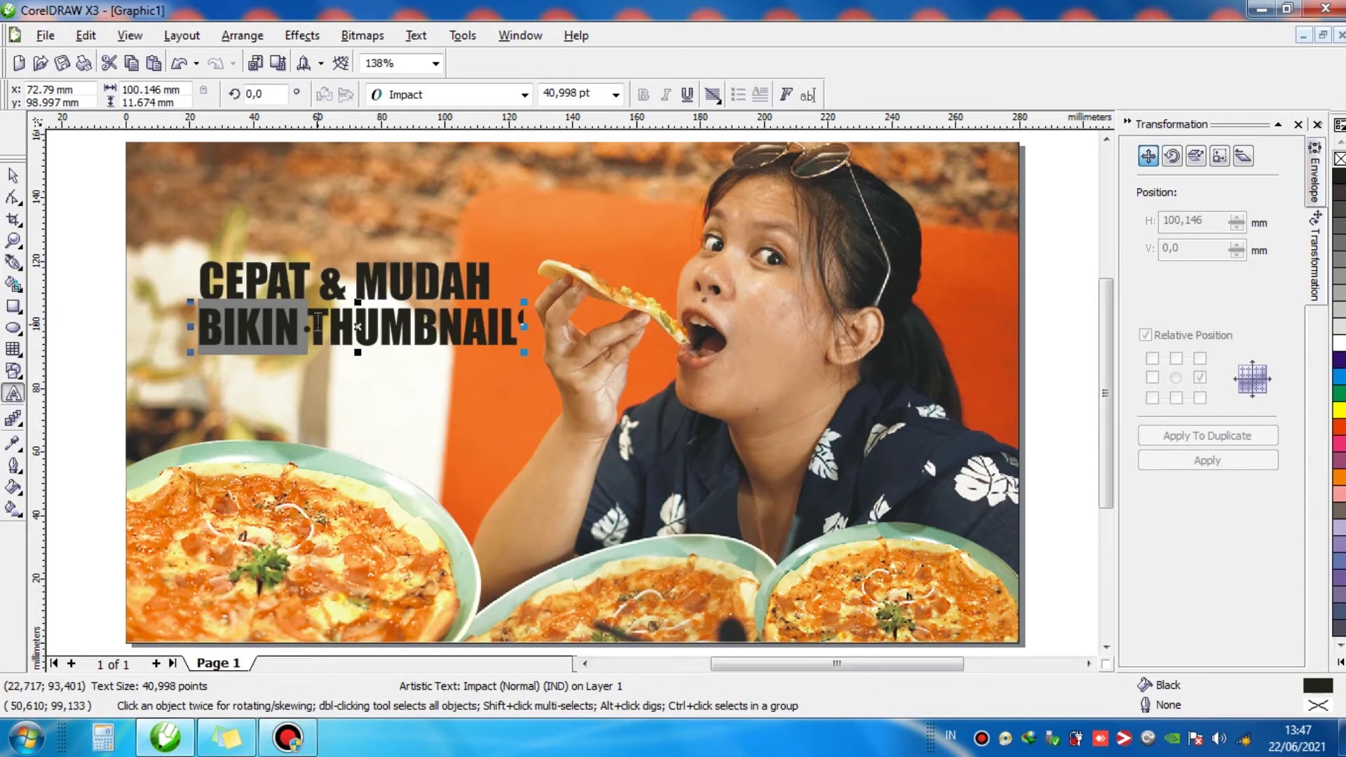
Scale both caption lines together to about 128 mm wide and shift them into the photo's upper left area.
left_click(13, 175)
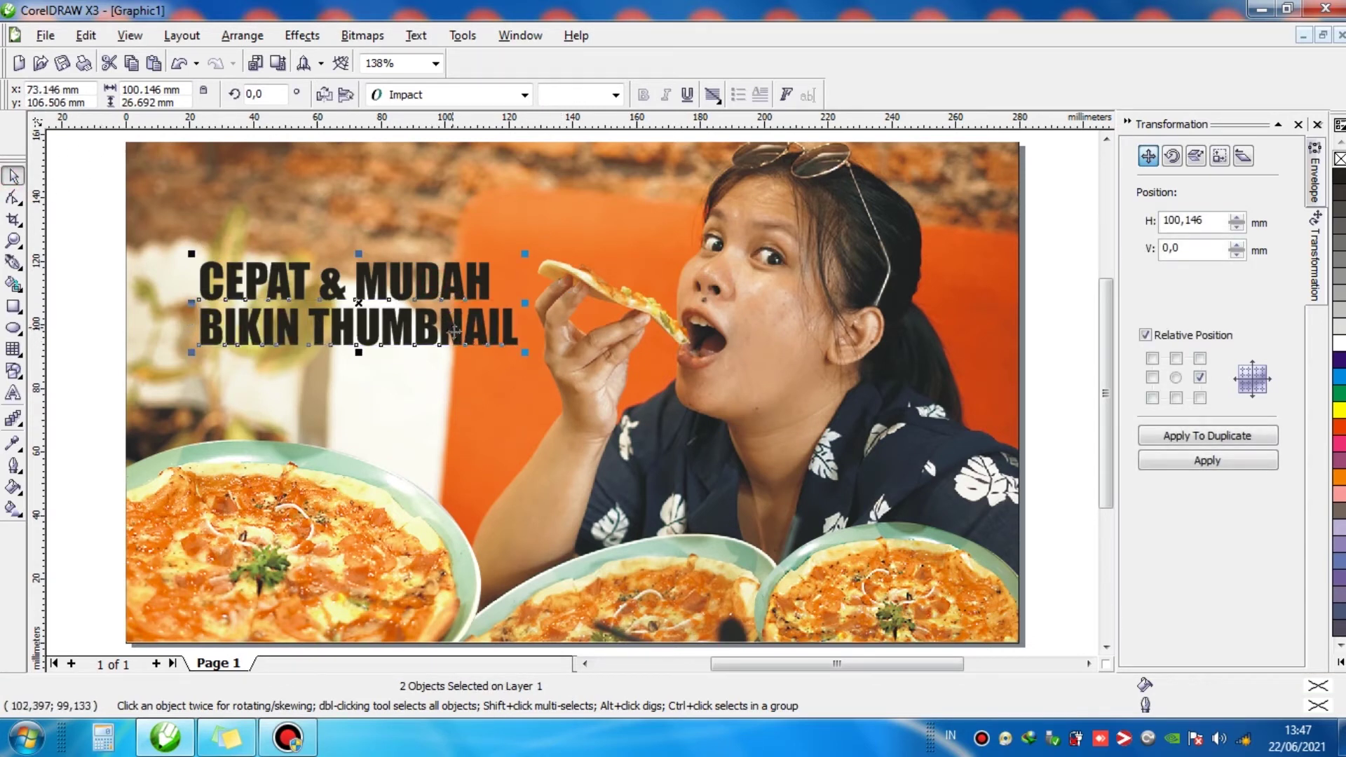
left_click_drag(524, 352, 610, 378)
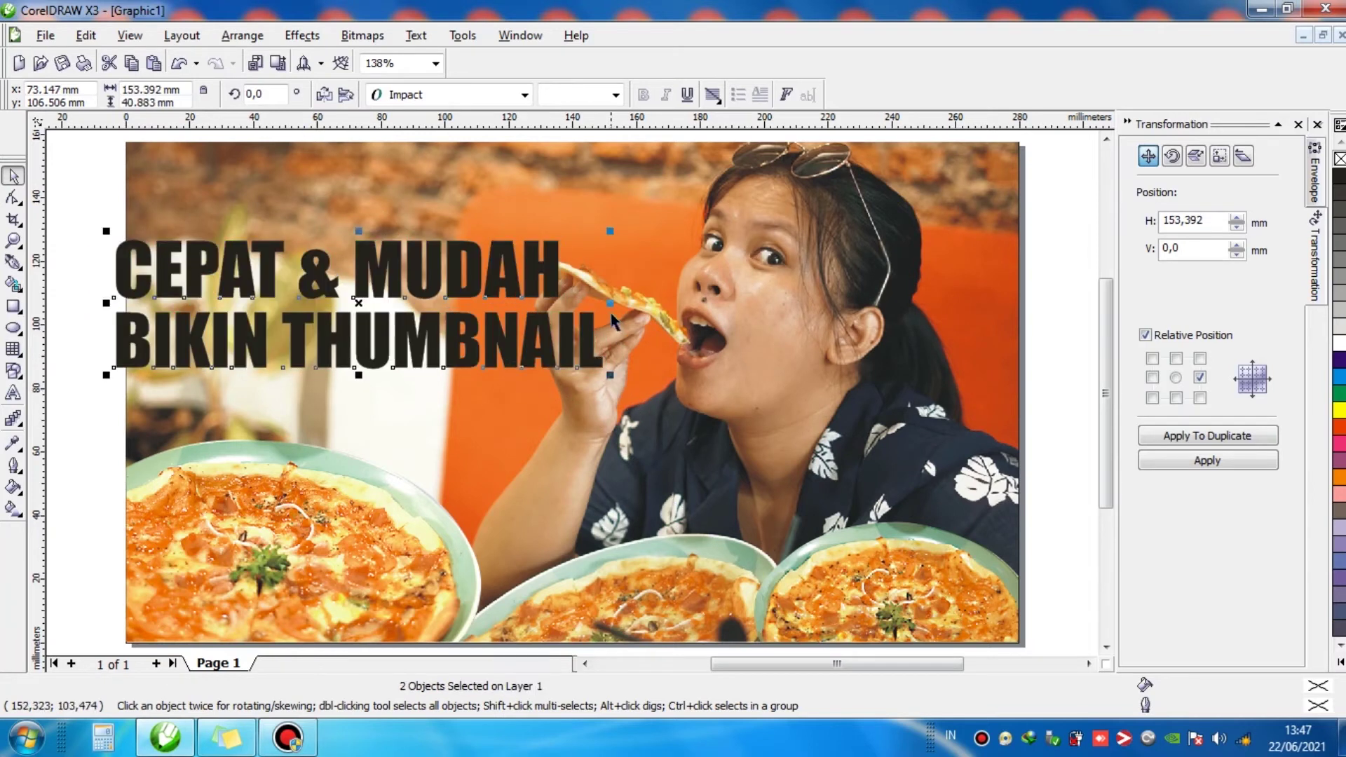
left_click_drag(605, 308, 522, 309)
left_click_drag(397, 271, 441, 243)
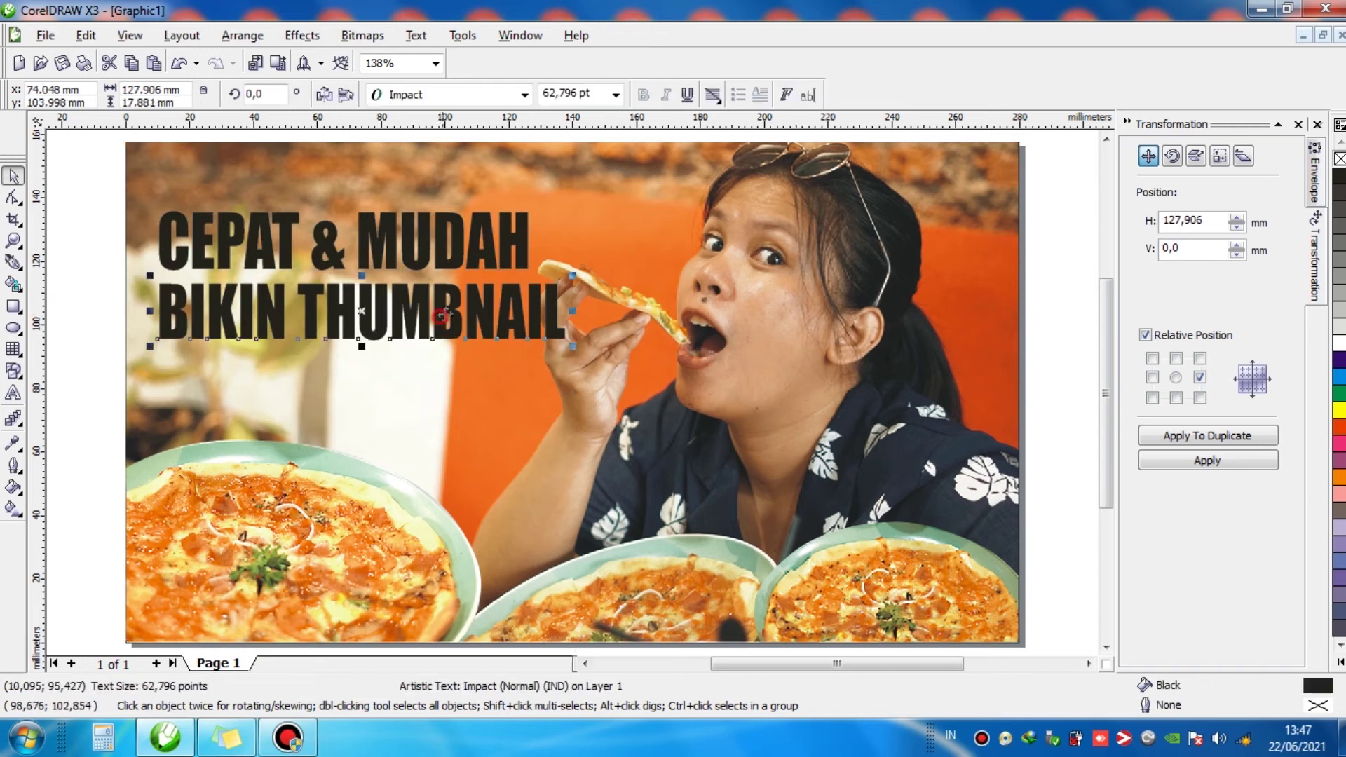
Delete the word BIKIN from the second caption line, leaving only THUMBNAIL.
key("Escape")
left_click(315, 319)
left_click(240, 320)
double_click(279, 312)
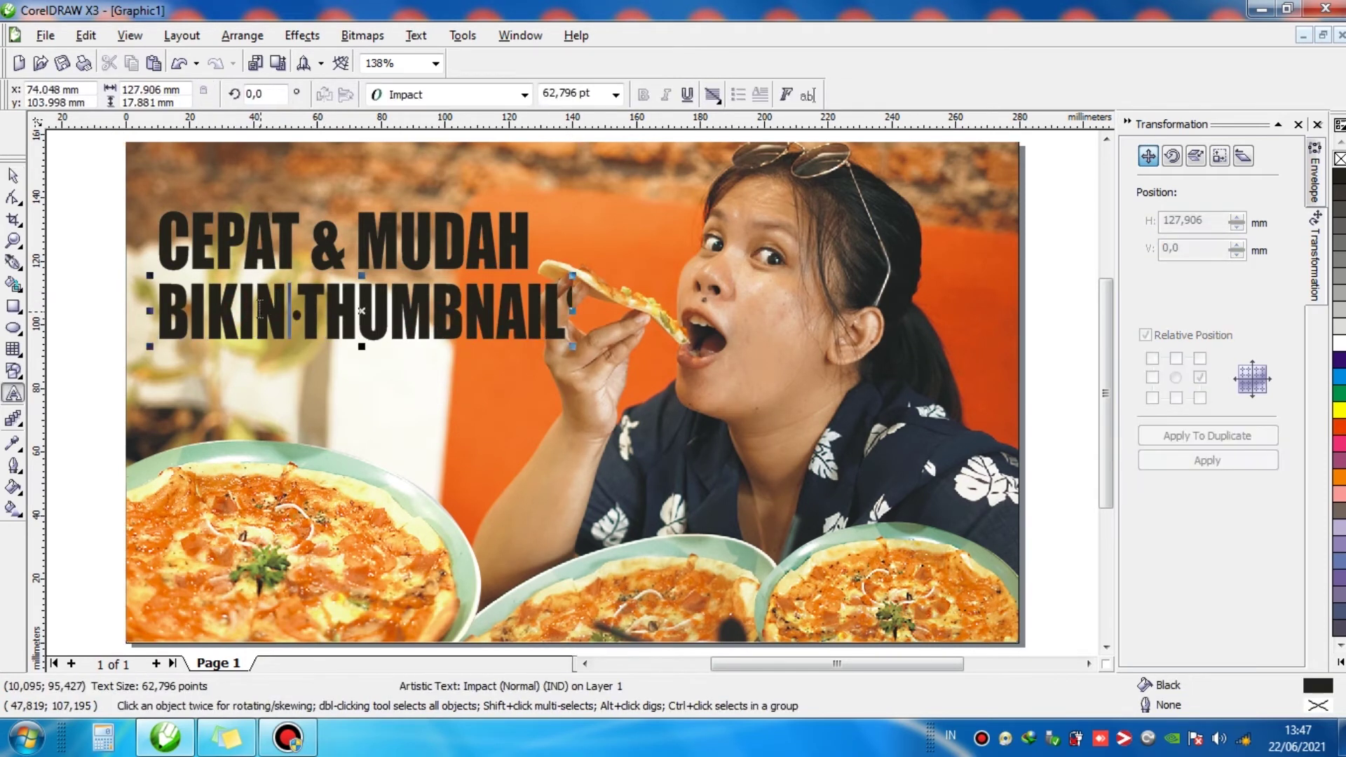
double_click(255, 309)
key("BackSpace")
double_click(254, 309)
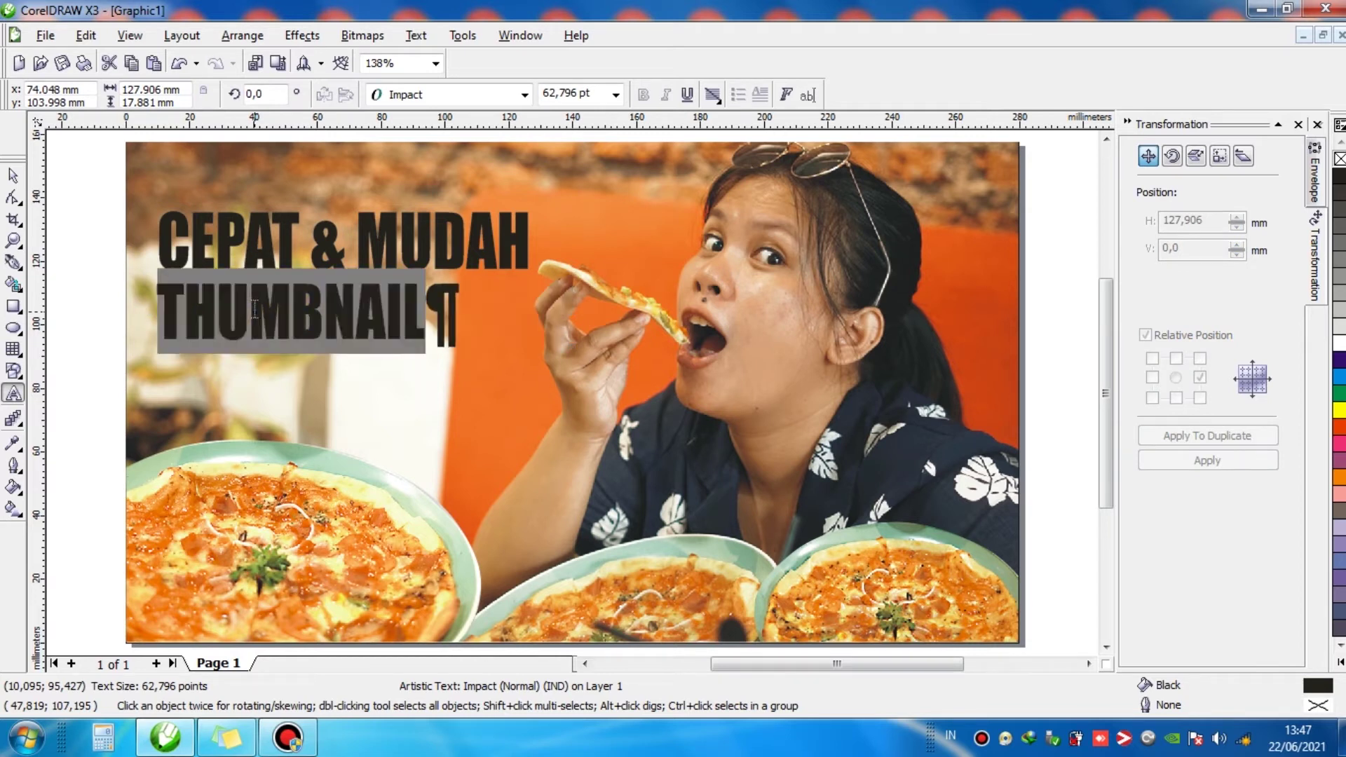
Add BIKIN as a separate text between the caption and the woman's head, in the Eighties FREE font.
left_click(570, 218)
type("BIKIN")
double_click(618, 196)
left_click(442, 95)
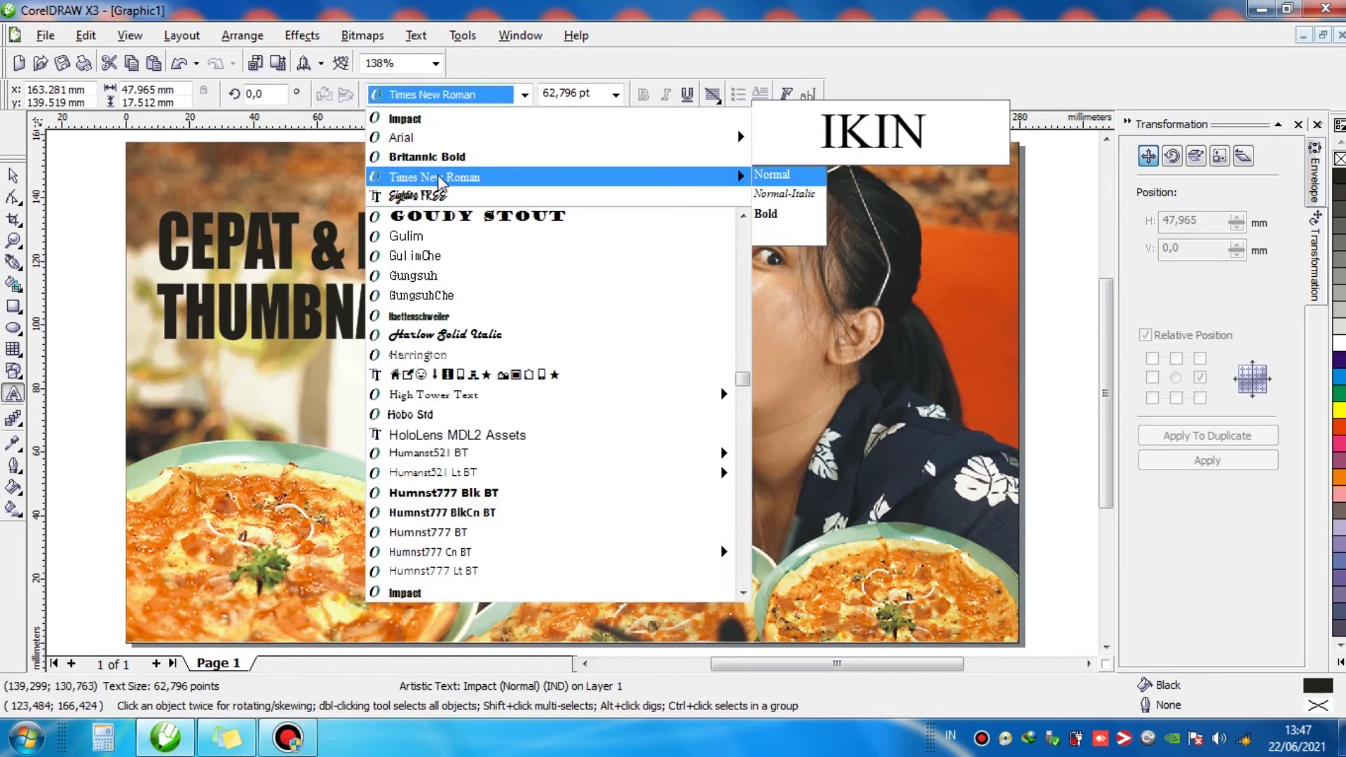
left_click(417, 196)
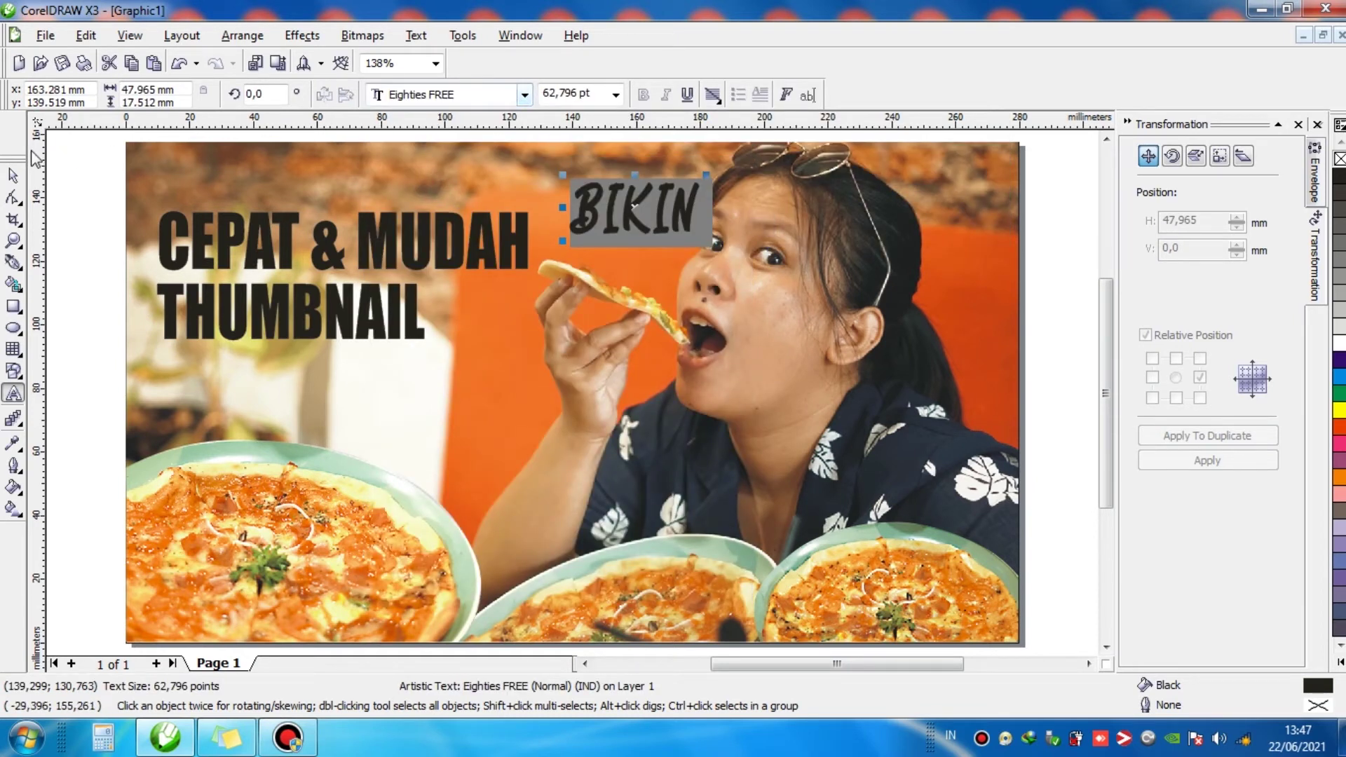
left_click(13, 175)
Restore the displaced background photo to its original position and lock it.
left_click(659, 213)
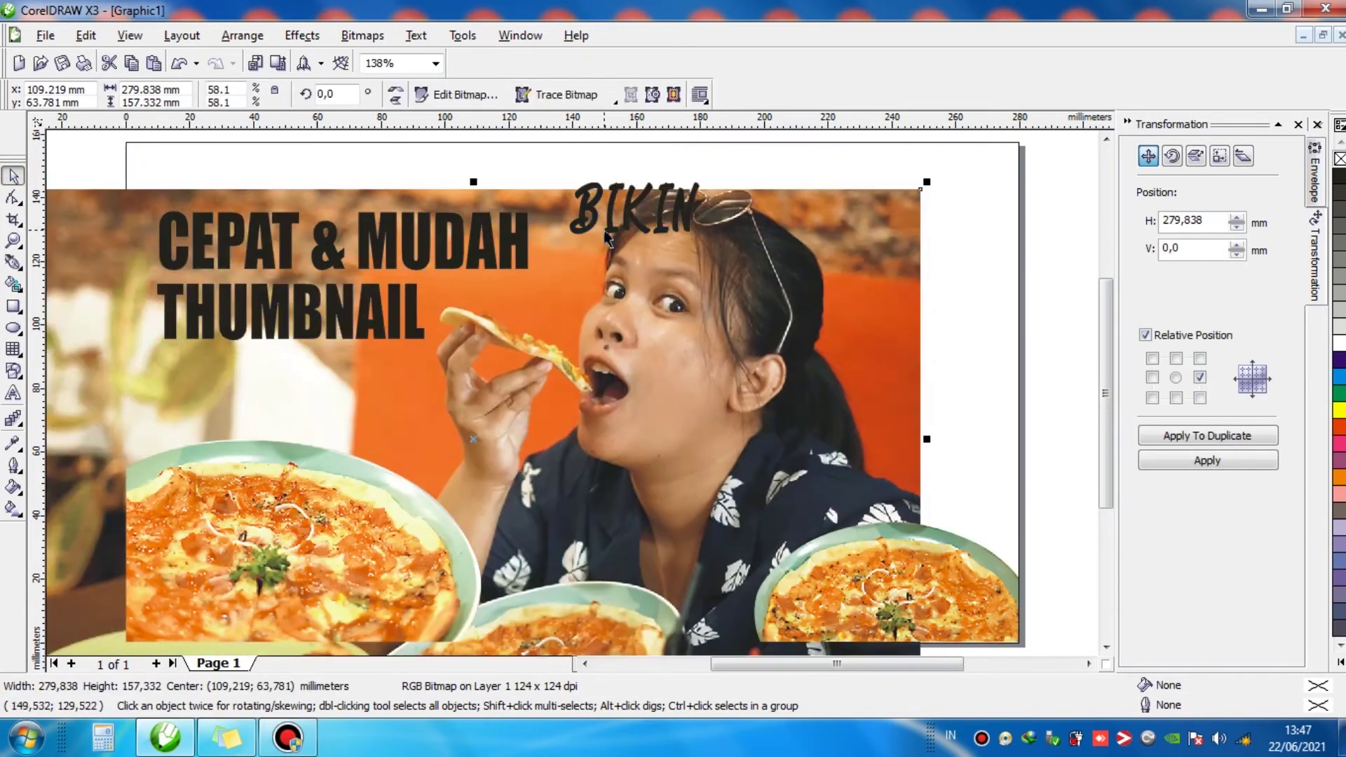
right_click(810, 236)
left_click(841, 511)
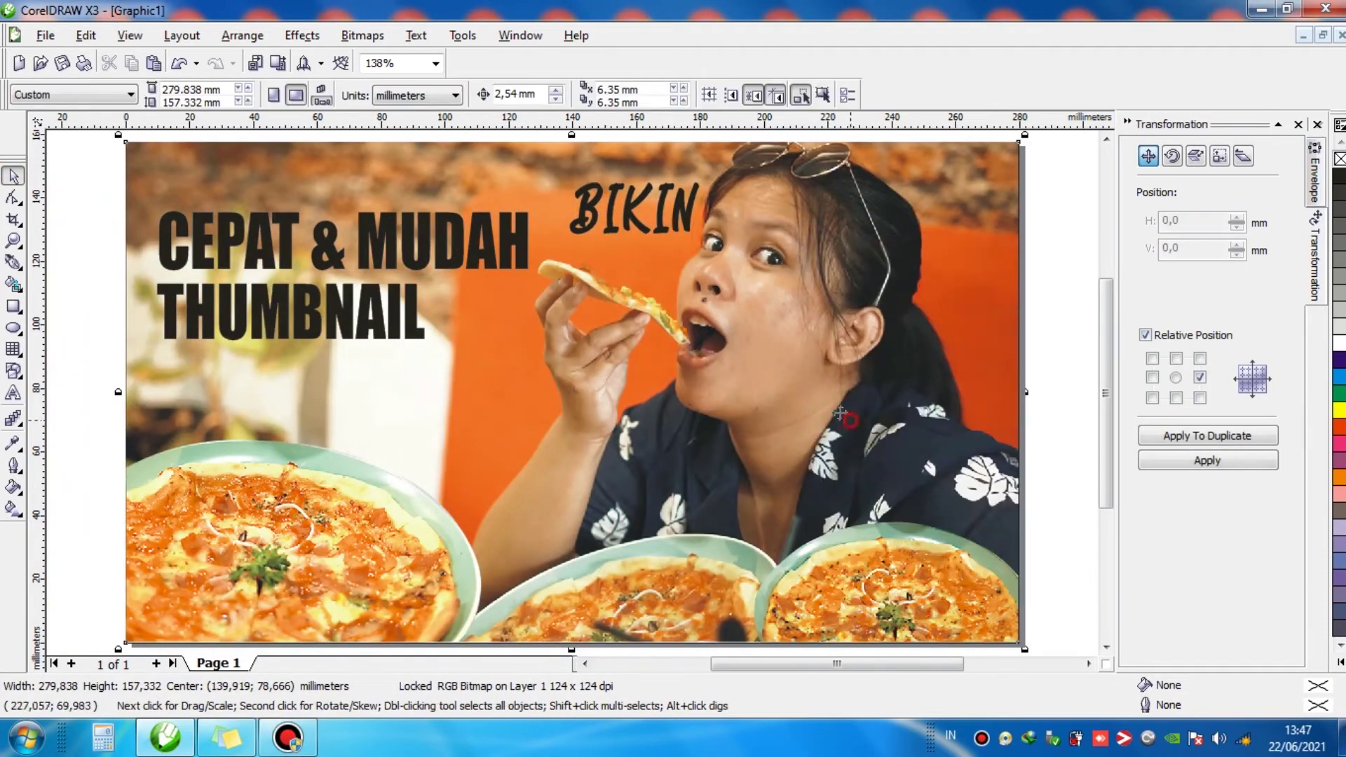
Move BIKIN beside the end of CEPAT & MUDAH, then shift both texts upward to free room above THUMBNAIL.
left_click(676, 224)
left_click_drag(677, 225, 572, 290)
left_click(520, 231, "shift")
left_click_drag(519, 231, 508, 194)
Enlarge THUMBNAIL to about 107 pt, roughly 143 mm wide, beneath CEPAT & MUDAH.
left_click(417, 329)
left_click_drag(432, 343, 528, 377)
left_click(438, 315)
left_click_drag(439, 315, 533, 314)
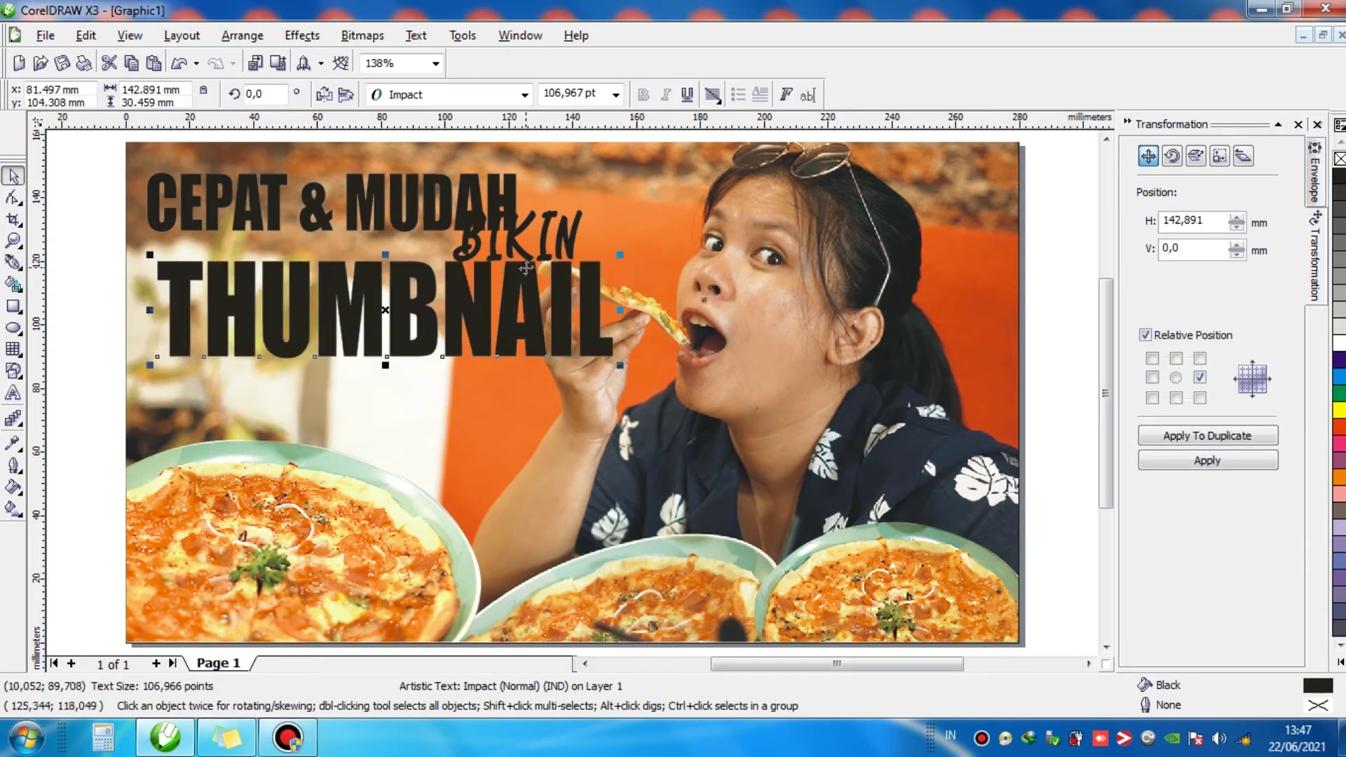
Scale all three caption texts down together so THUMBNAIL is about 120.5 mm wide, and adjust their placement.
left_click(559, 236, "shift")
left_click(471, 203, "shift")
left_click_drag(617, 172, 533, 189)
left_click_drag(412, 309, 417, 310)
left_click(424, 309)
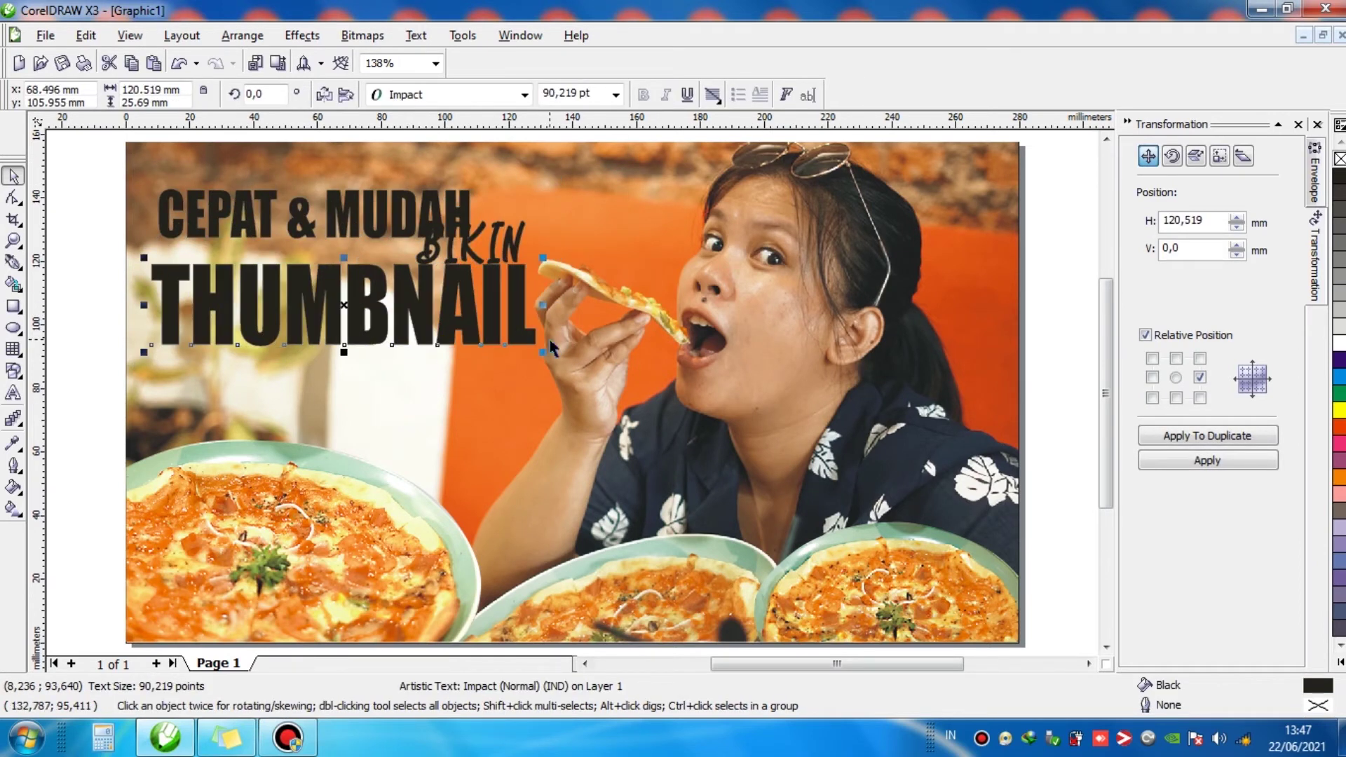
Fill the word BIKIN with white and give it a black outline.
left_click(494, 254)
left_click(1339, 342)
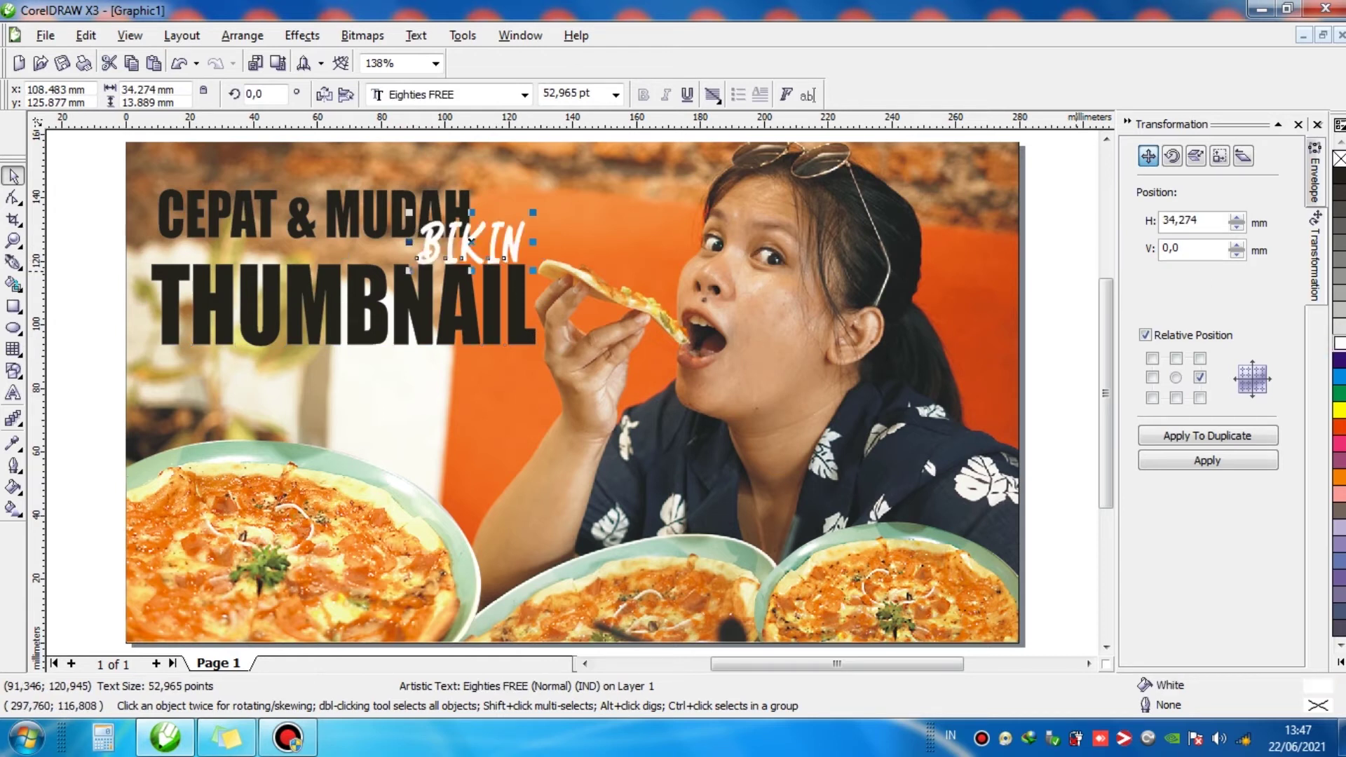
right_click(1340, 175)
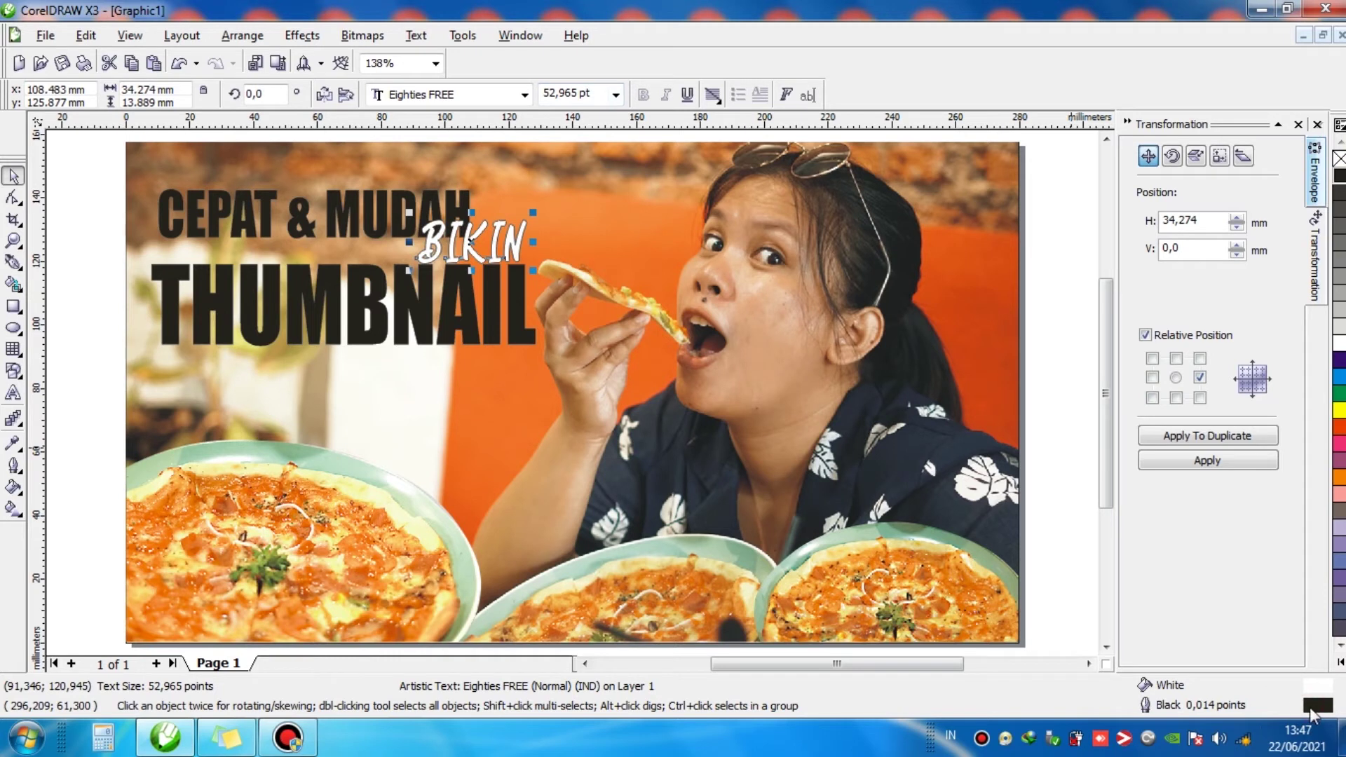
Set BIKIN's outline to 4 pt with rounded corners and caps, behind the fill and scaling with the image, and enlarge the word slightly.
double_click(1310, 711)
left_click(565, 264)
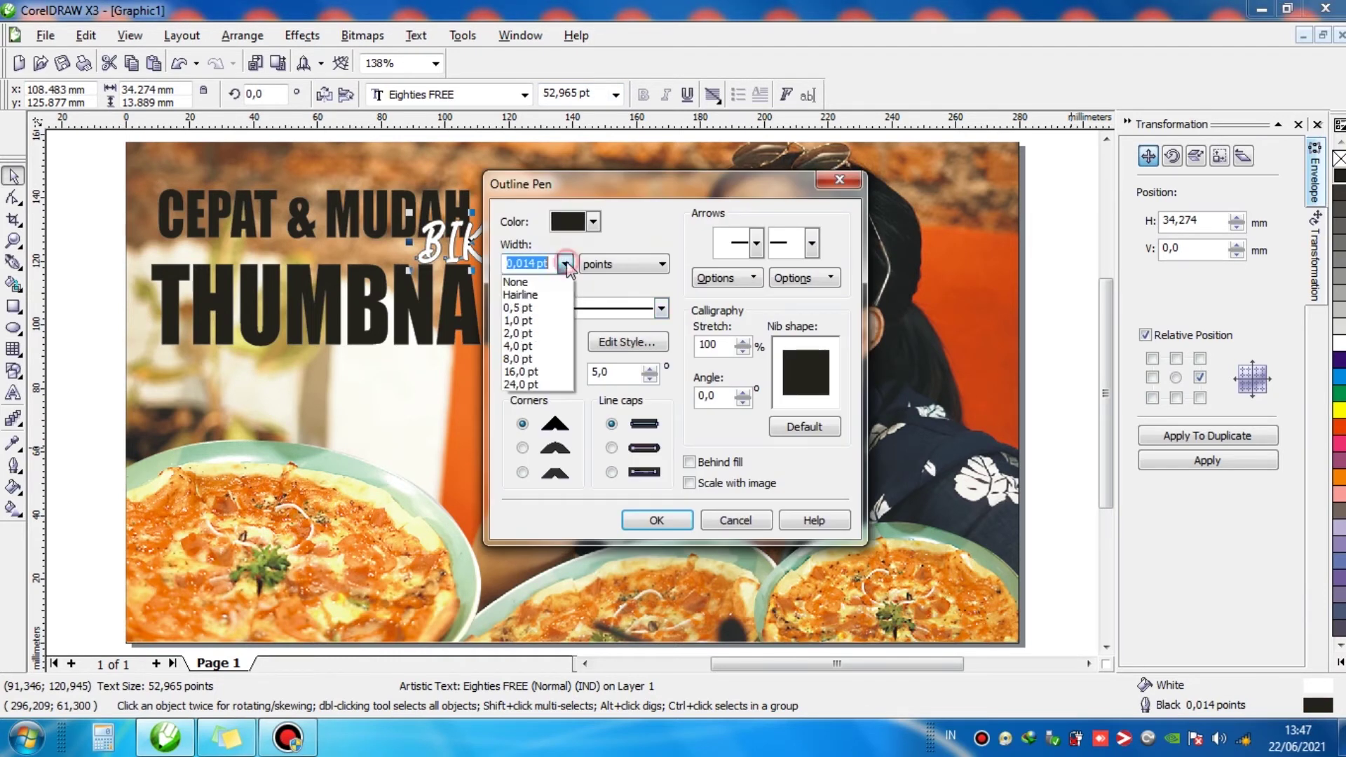
left_click(540, 347)
left_click(691, 461)
left_click(689, 484)
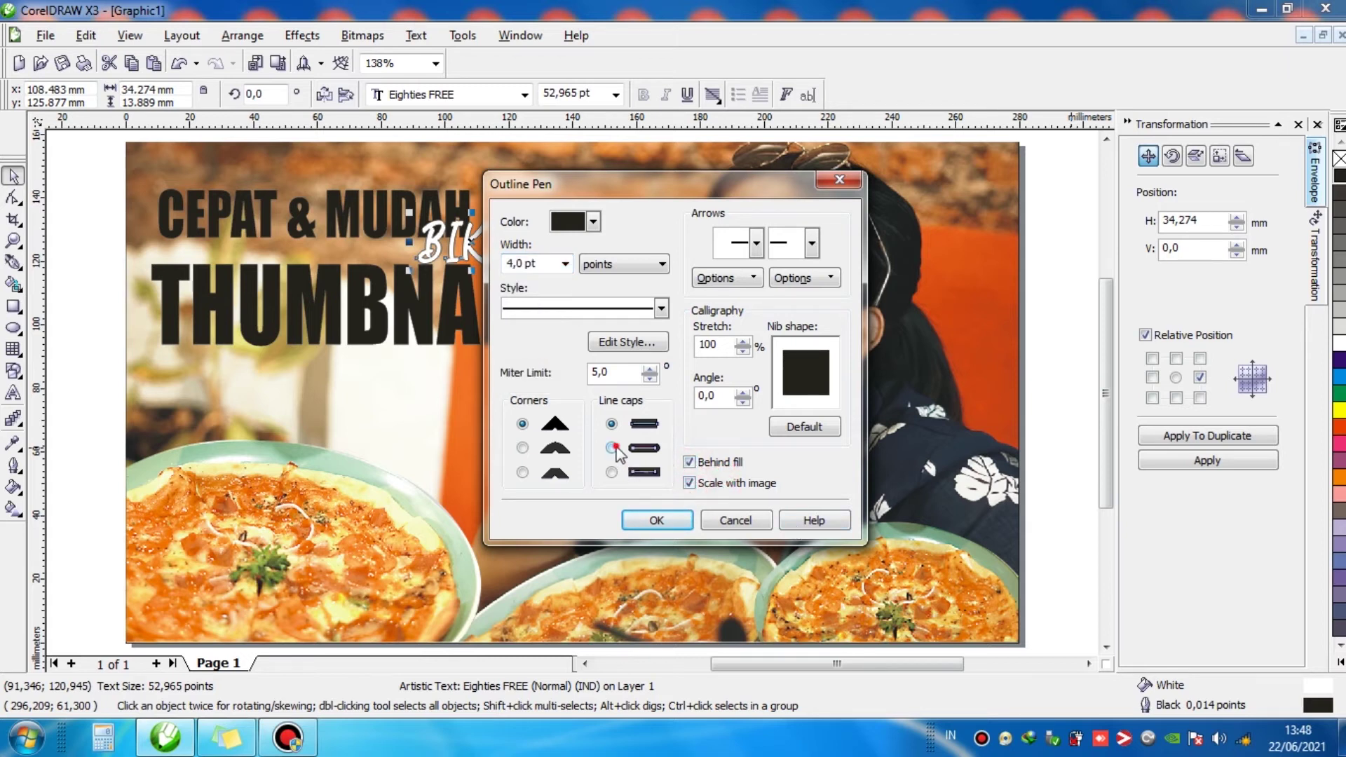
left_click(523, 448)
left_click(657, 520)
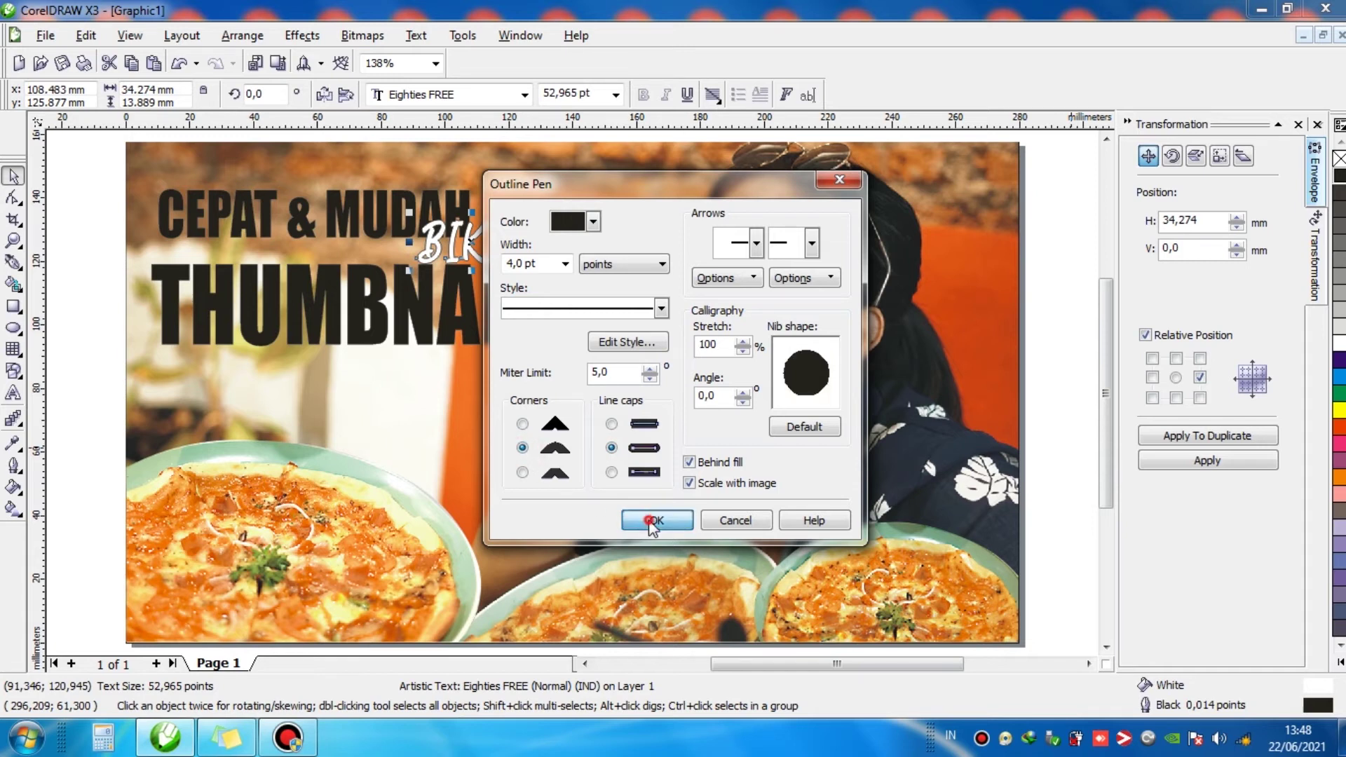
mouse_move(535, 210)
left_mouse_down()
mouse_move(526, 204)
mouse_move(543, 204)
left_mouse_up()
Fill THUMBNAIL with red and give it a white outline.
left_click(496, 307)
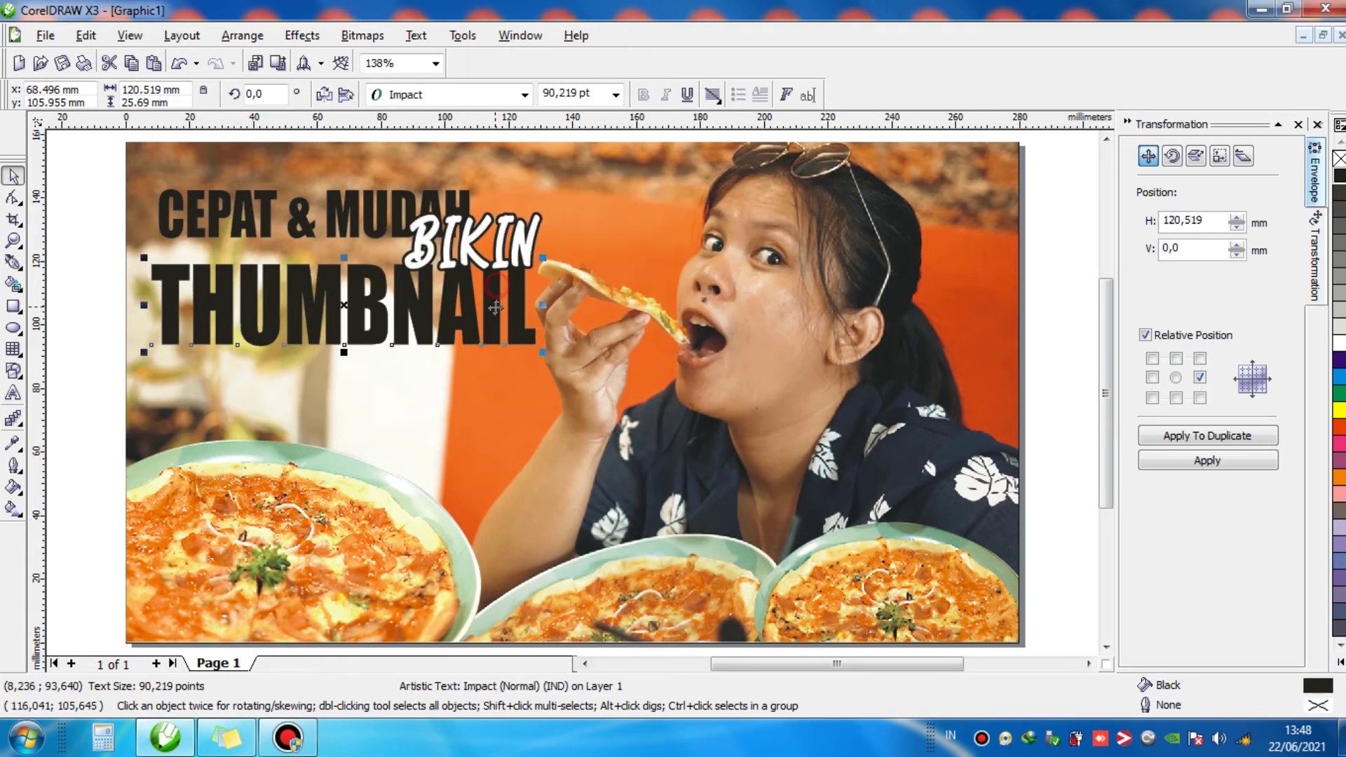
left_click(1341, 435)
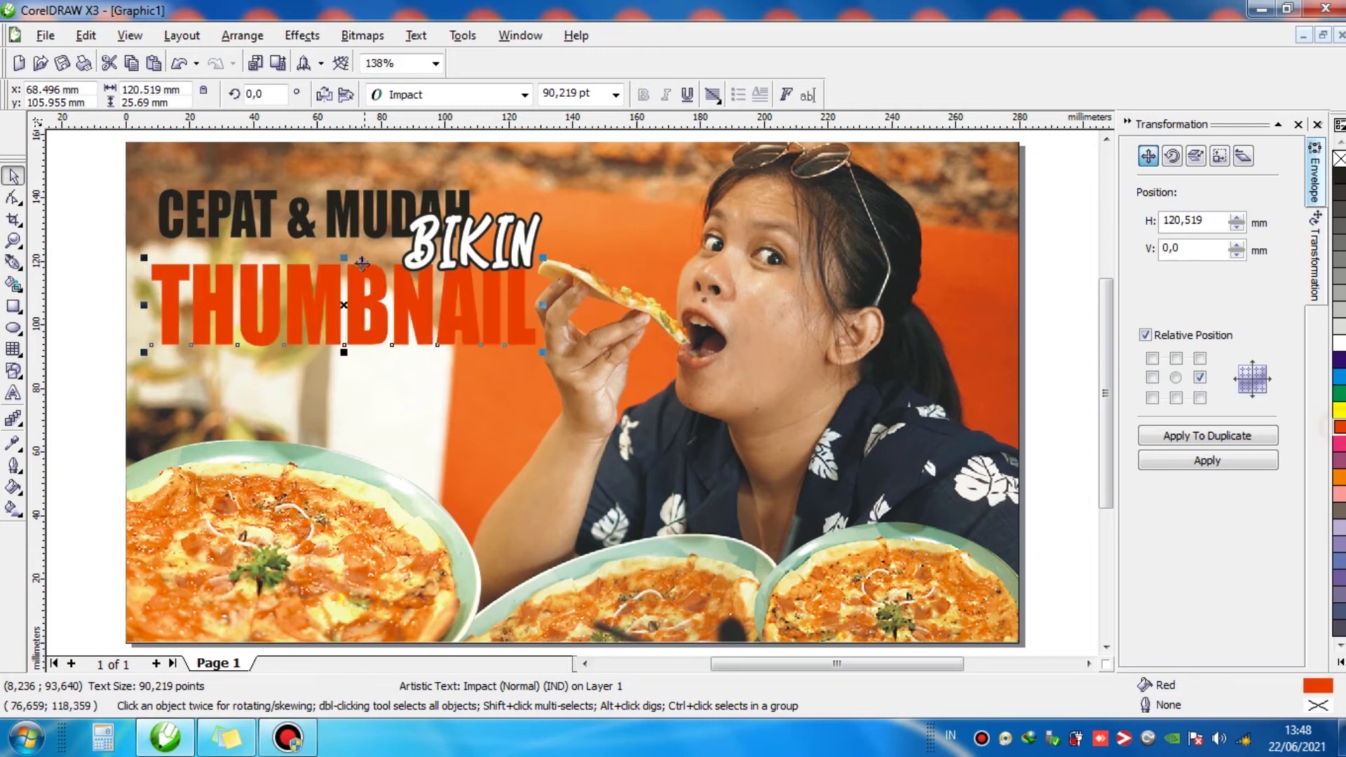
right_click(1340, 348)
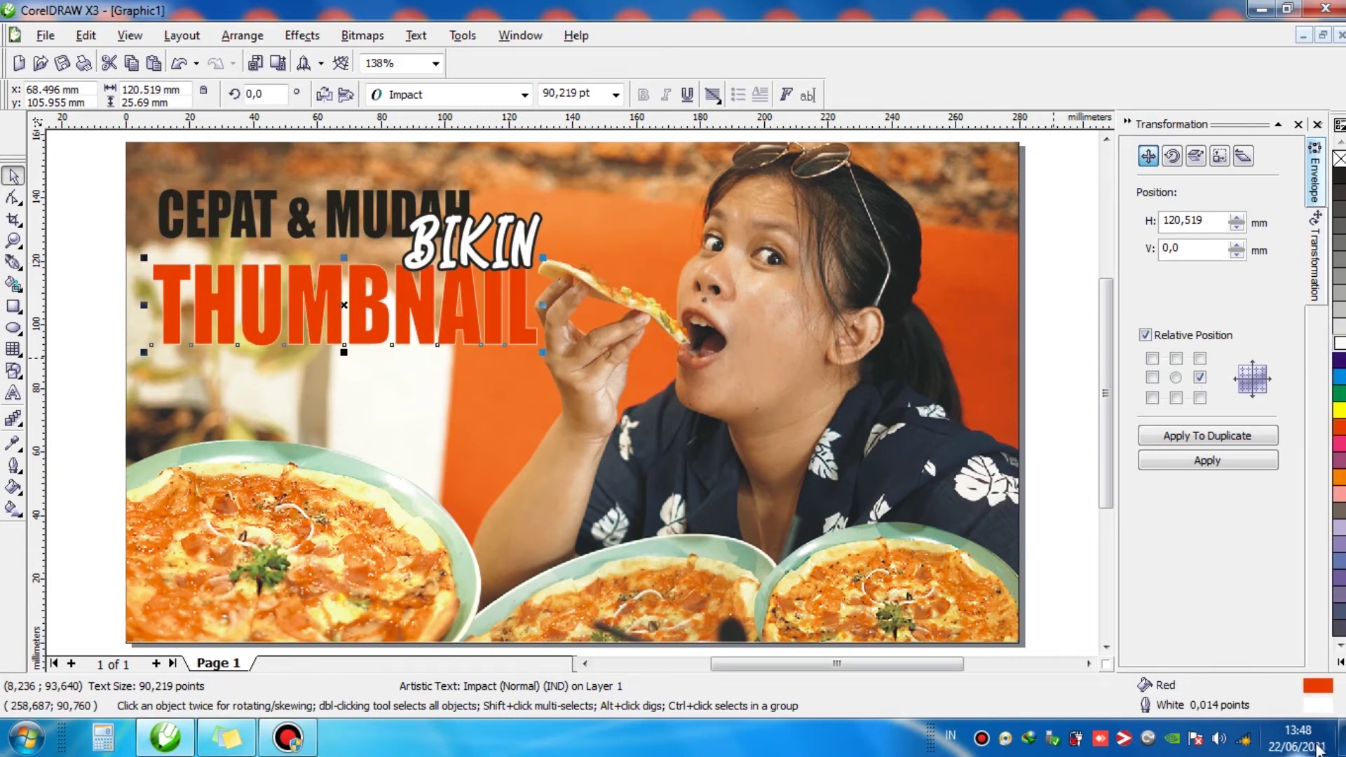
Set THUMBNAIL's outline to 4 pt with rounded corners and caps, placed behind the fill and scaling with the image.
double_click(1321, 707)
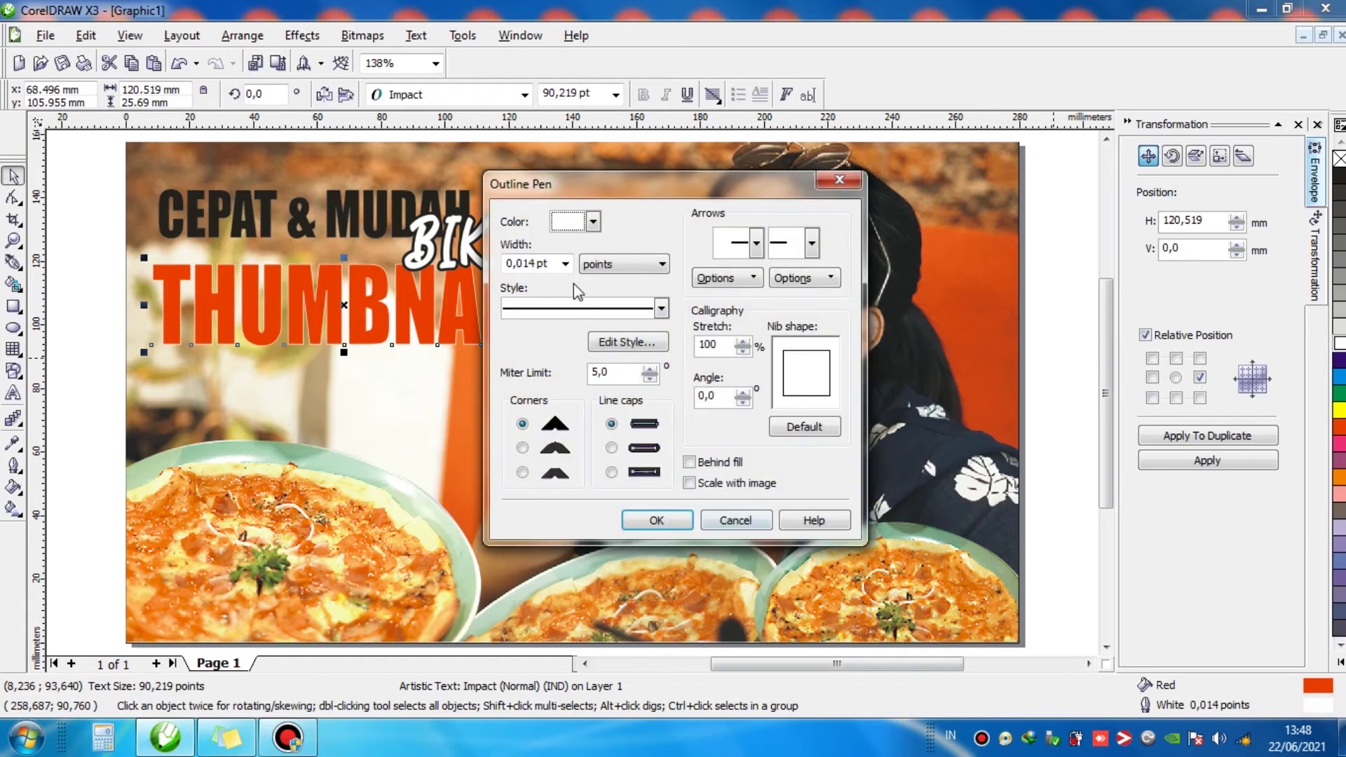
left_click(572, 270)
left_click(533, 350)
left_click(690, 462)
left_click(690, 483)
left_click(612, 449)
left_click(523, 448)
left_click(657, 520)
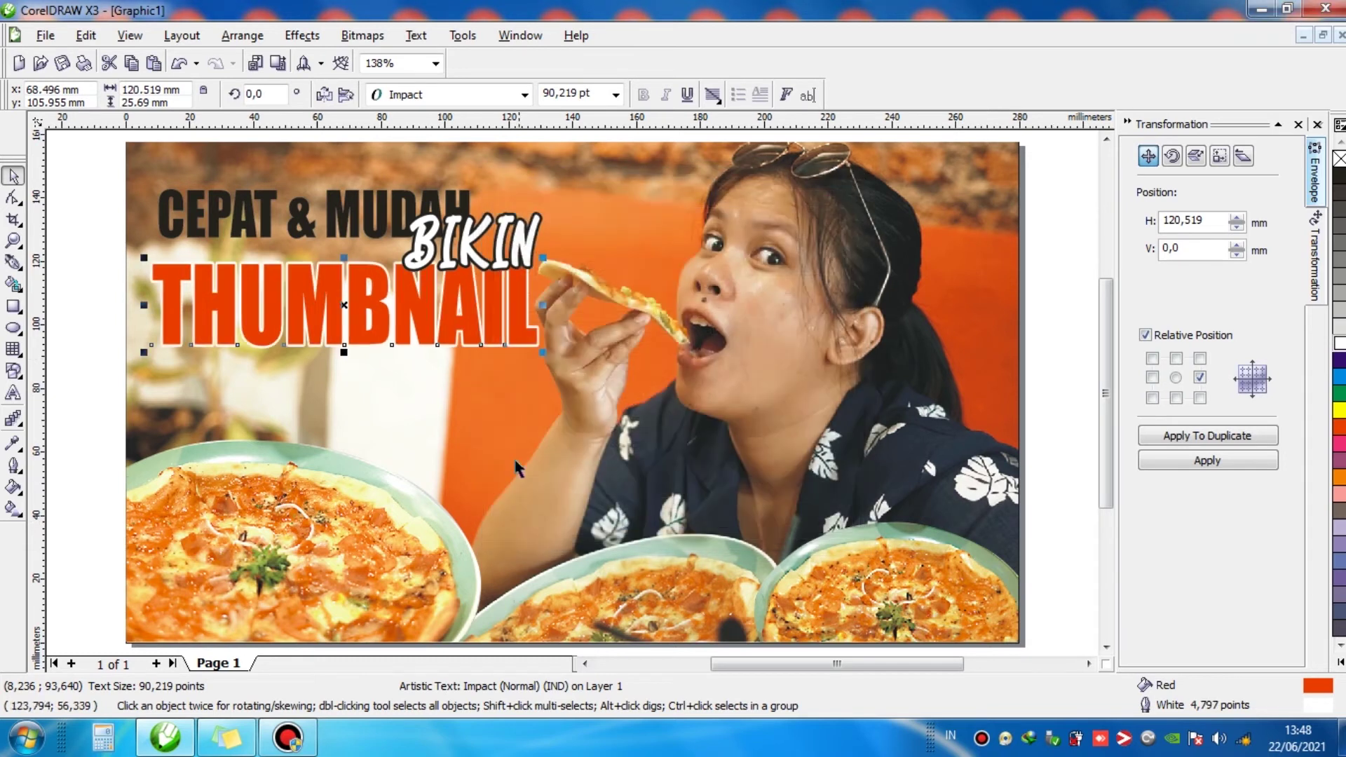
Increase THUMBNAIL's white outline width to 8 pt.
double_click(1319, 706)
left_click(565, 263)
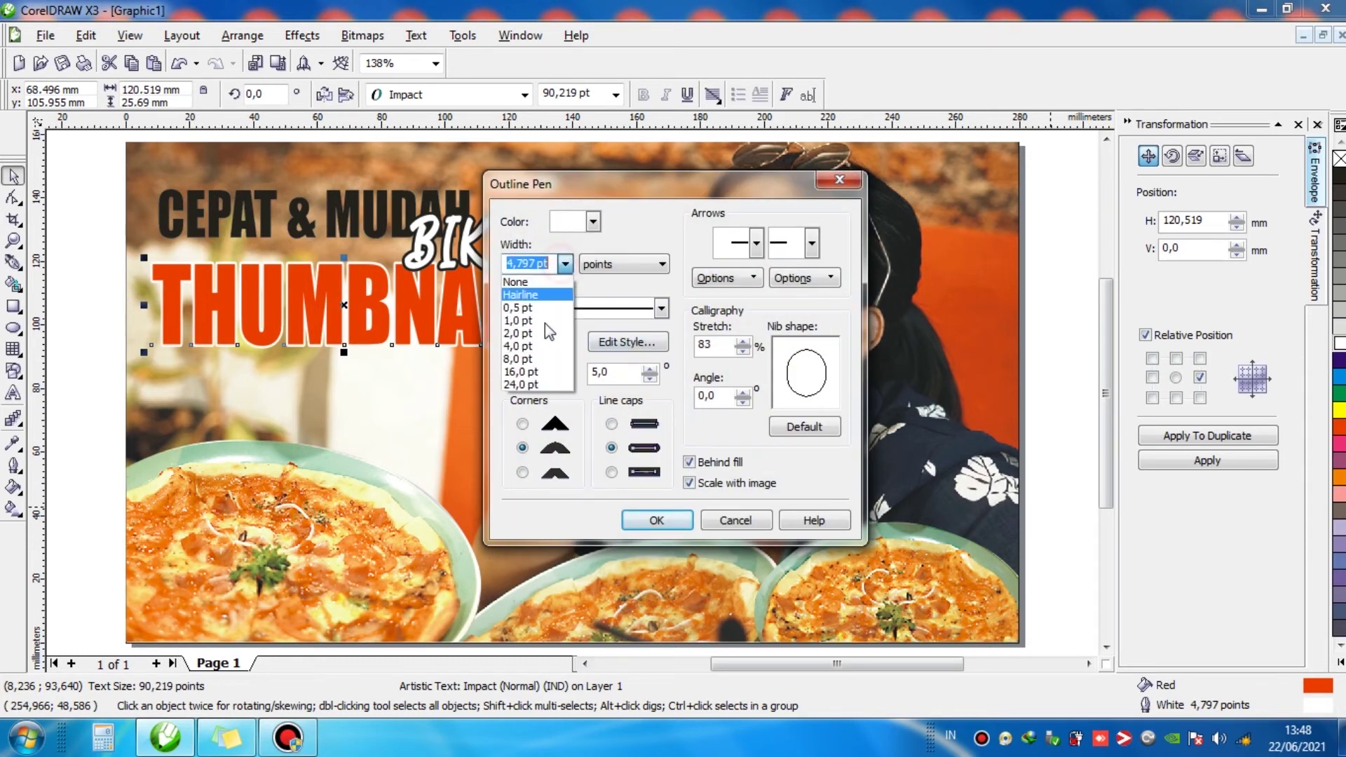
left_click(538, 365)
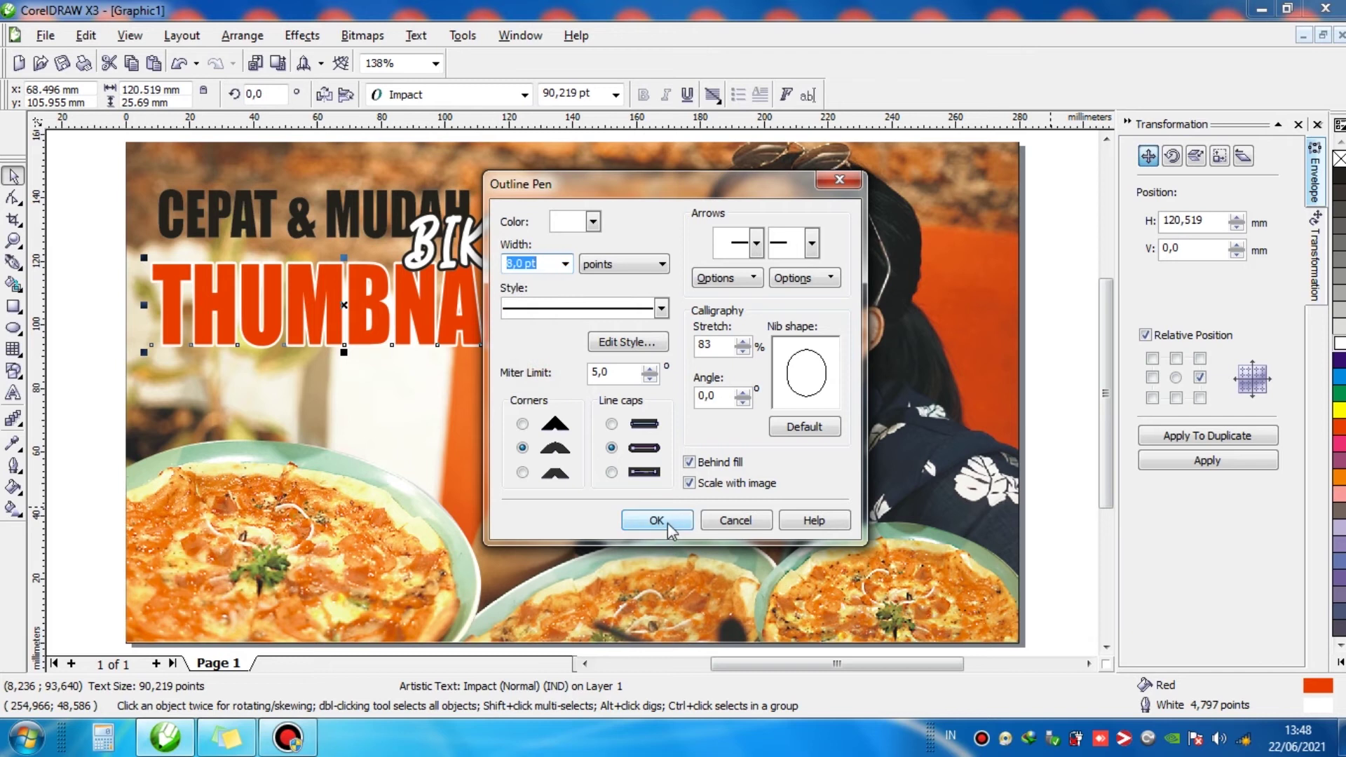
left_click(657, 522)
Nudge THUMBNAIL and CEPAT & MUDAH closer together with their left edges aligned.
mouse_move(453, 317)
left_mouse_down()
mouse_move(464, 317)
mouse_move(454, 320)
left_mouse_up()
left_click(298, 225)
left_click_drag(264, 210, 263, 218)
Place BIKIN at the right end of CEPAT & MUDAH at about 65.5 pt, rotated by about 6.8°.
left_click(515, 239)
left_click_drag(519, 239, 582, 208)
left_click(561, 230)
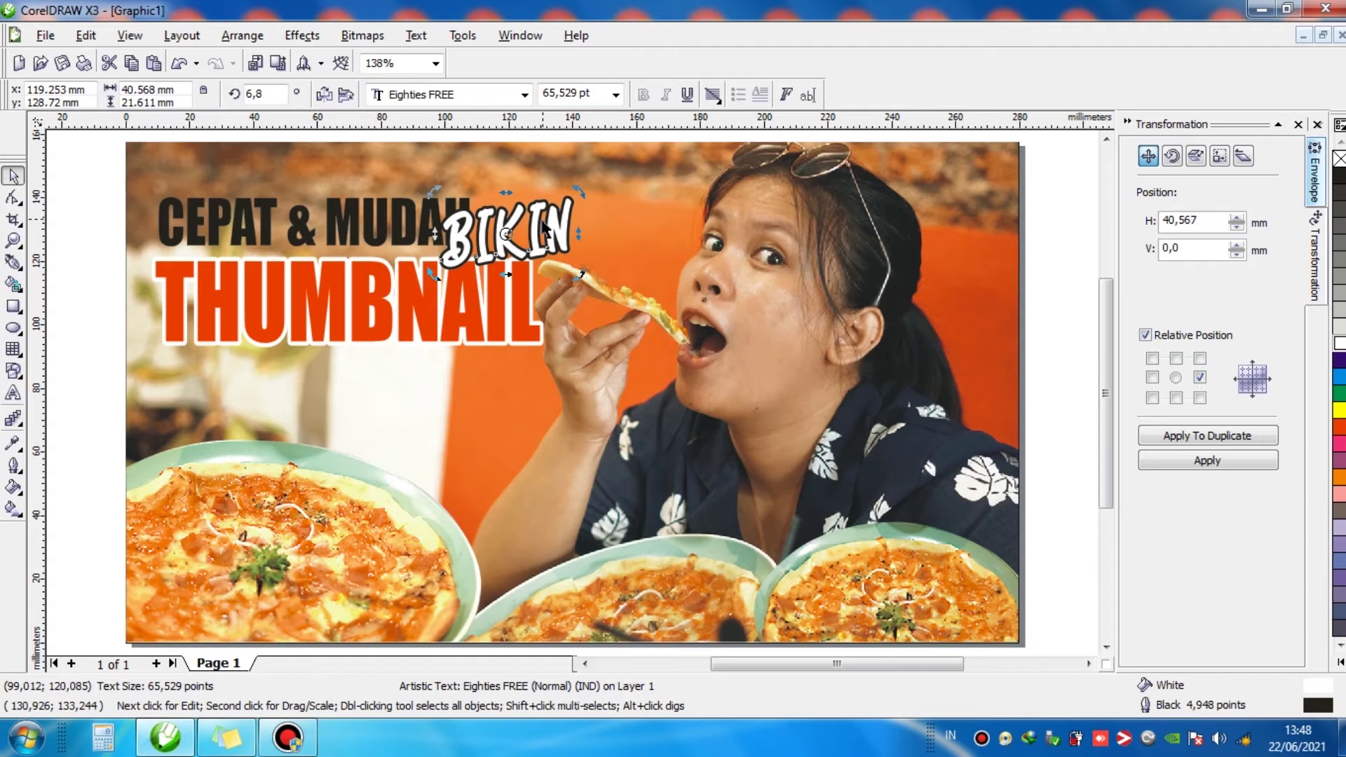
Shrink CEPAT & MUDAH to about 85 mm wide and colour it yellow with a red outline.
left_click(420, 227)
left_click_drag(477, 185, 435, 231)
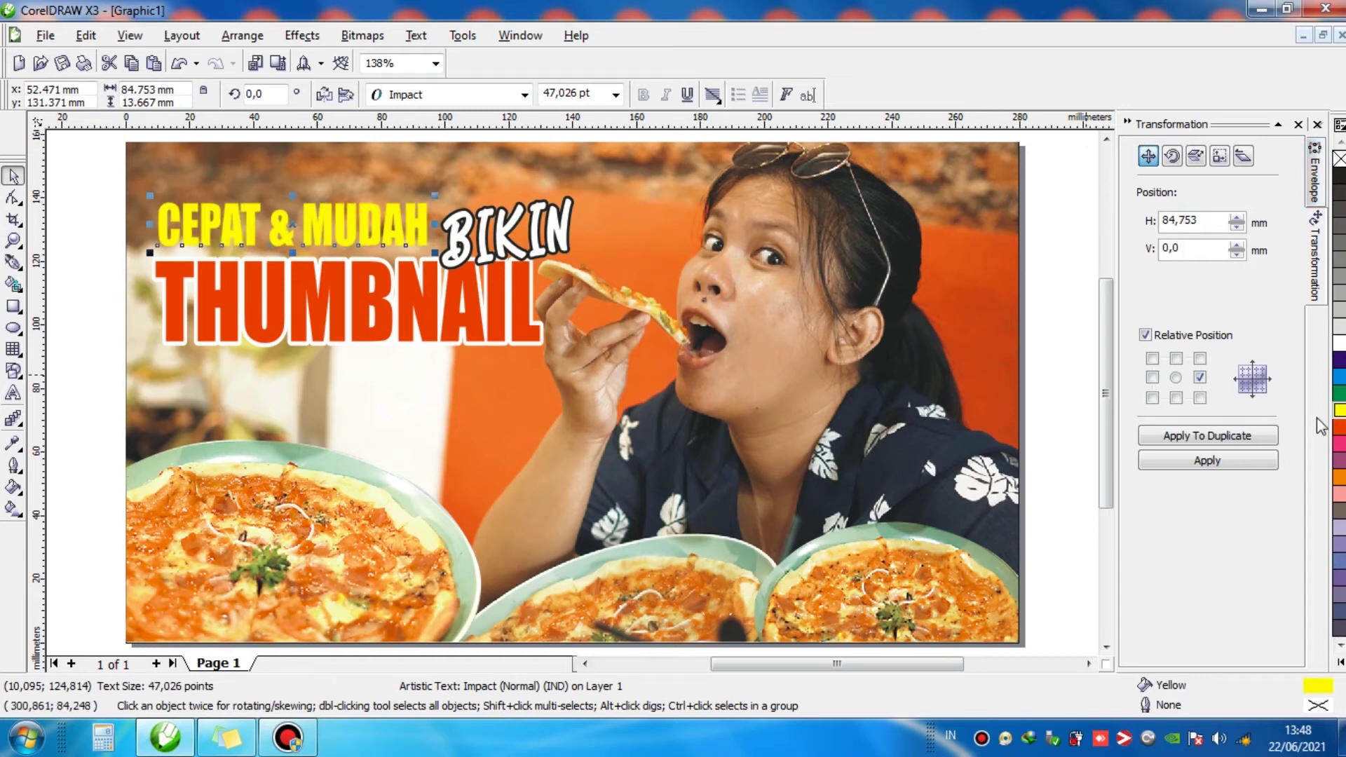
right_click(1340, 426)
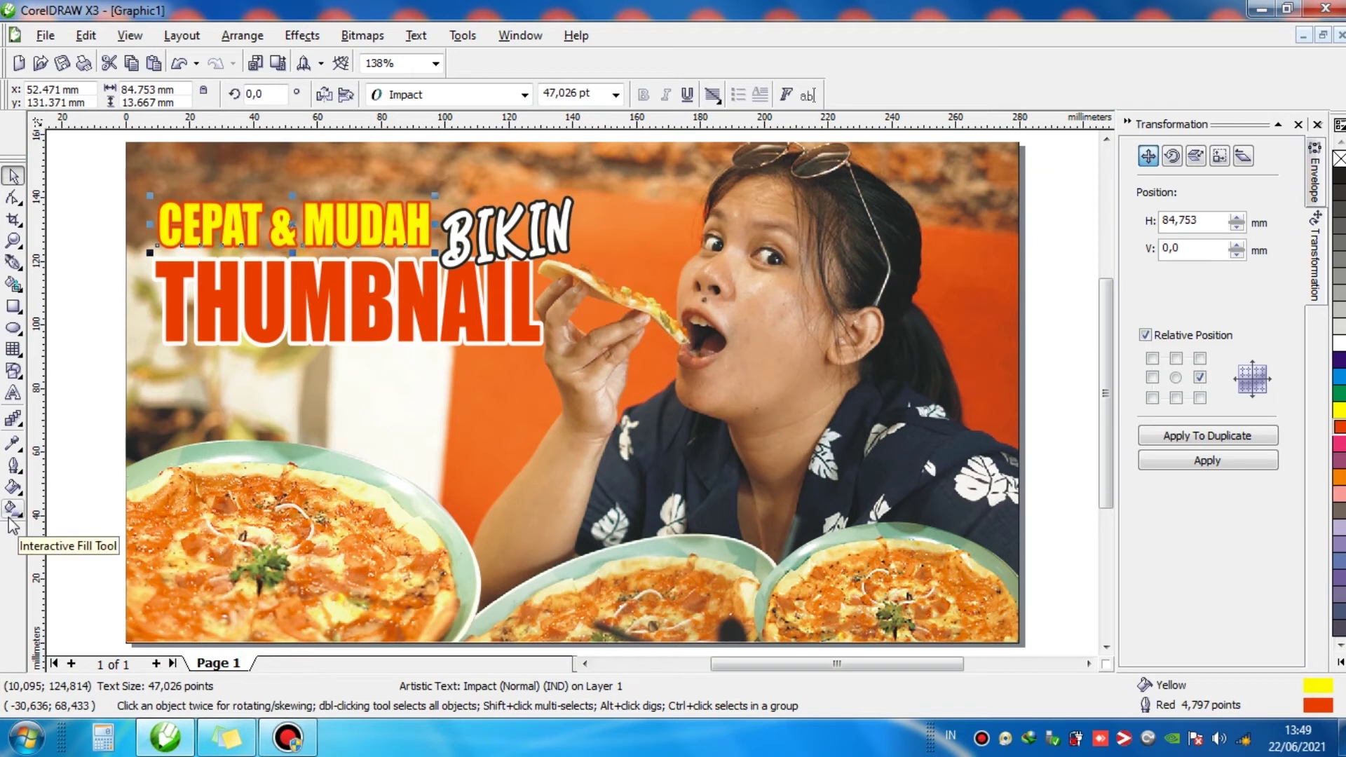
Apply a vertical linear gradient to CEPAT & MUDAH running from yellow at the top to red at the bottom.
left_click(13, 508)
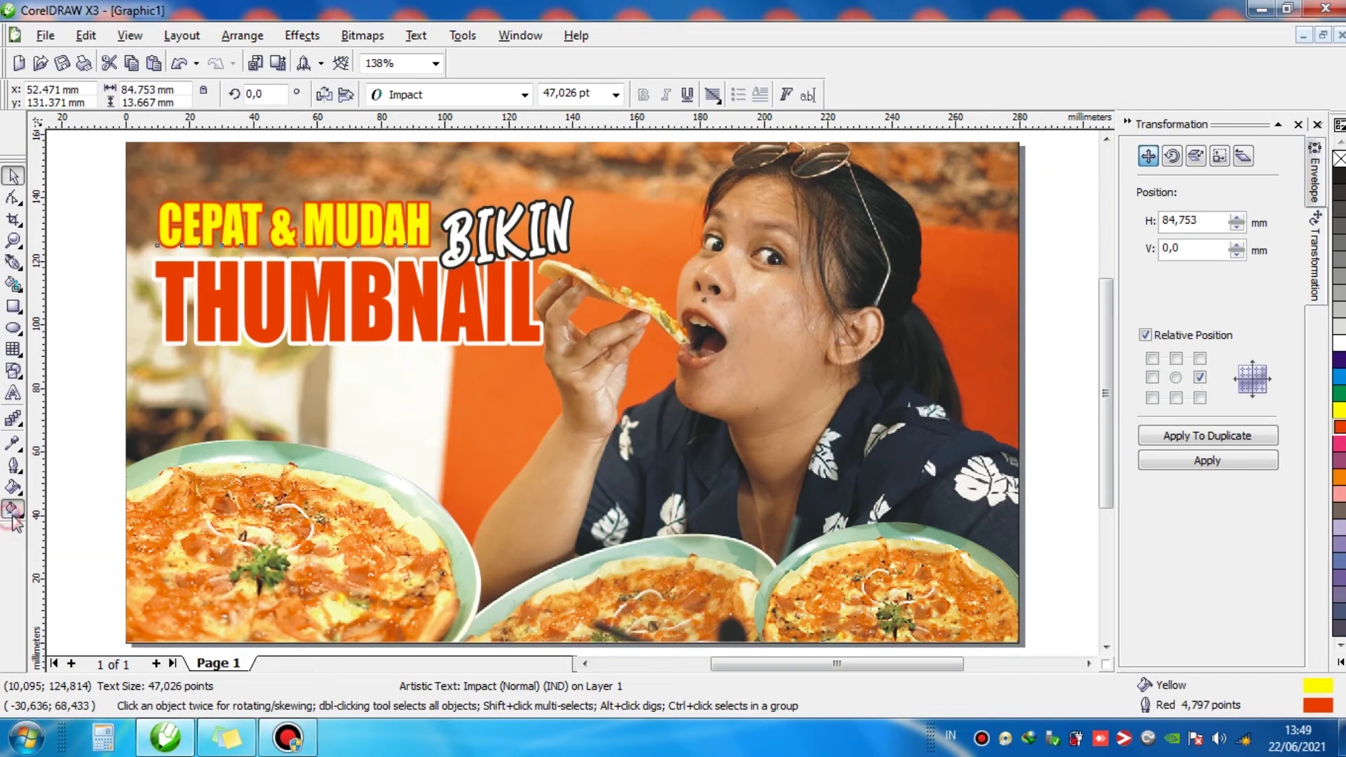
left_click_drag(338, 204, 340, 244)
left_click(1340, 429)
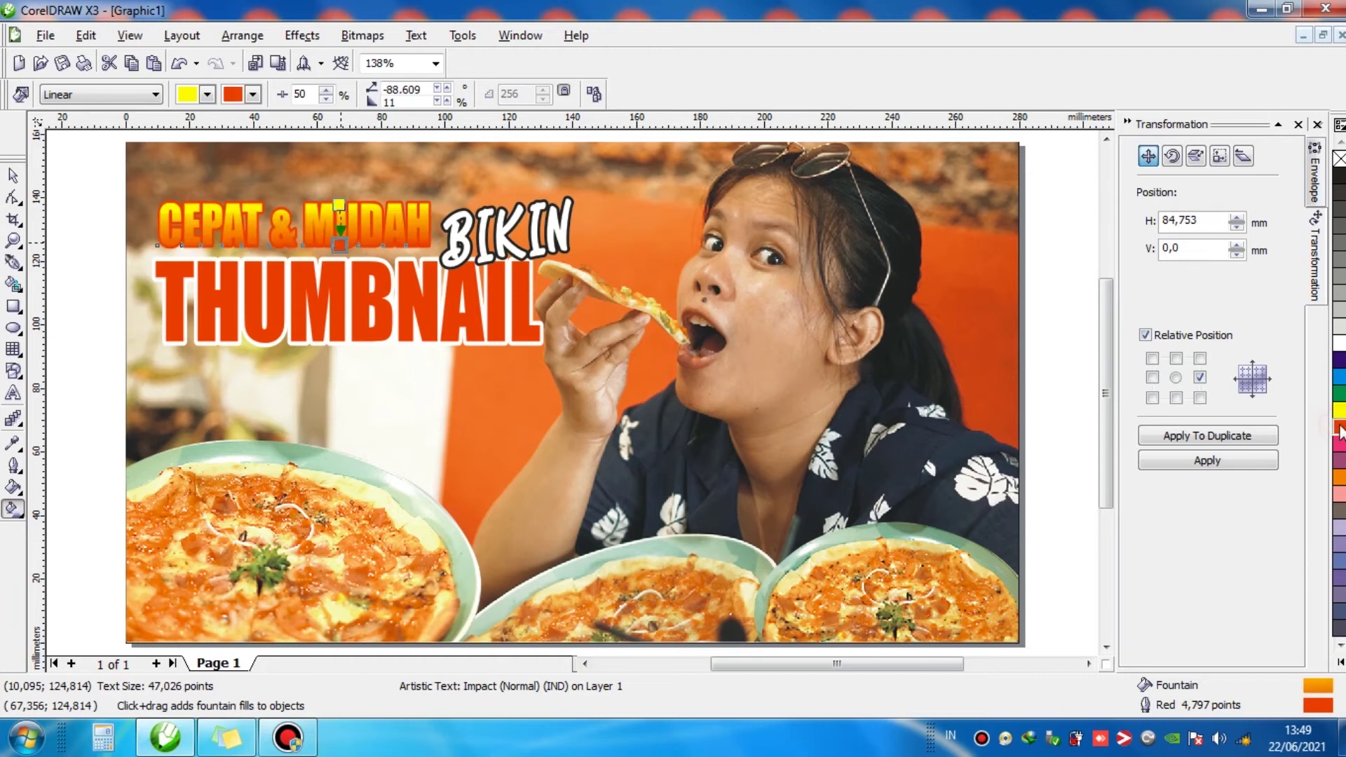
left_click(1340, 414)
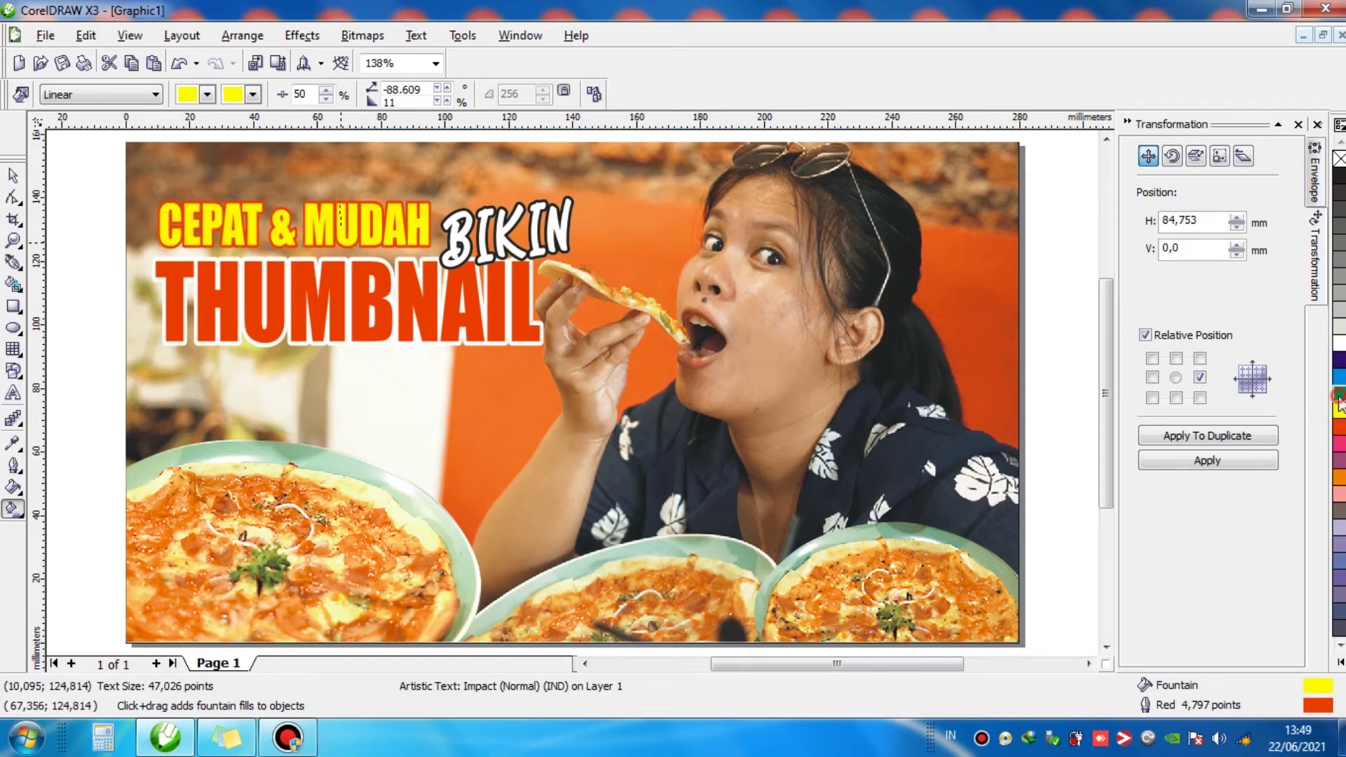
left_click(1339, 396)
left_click(1340, 414)
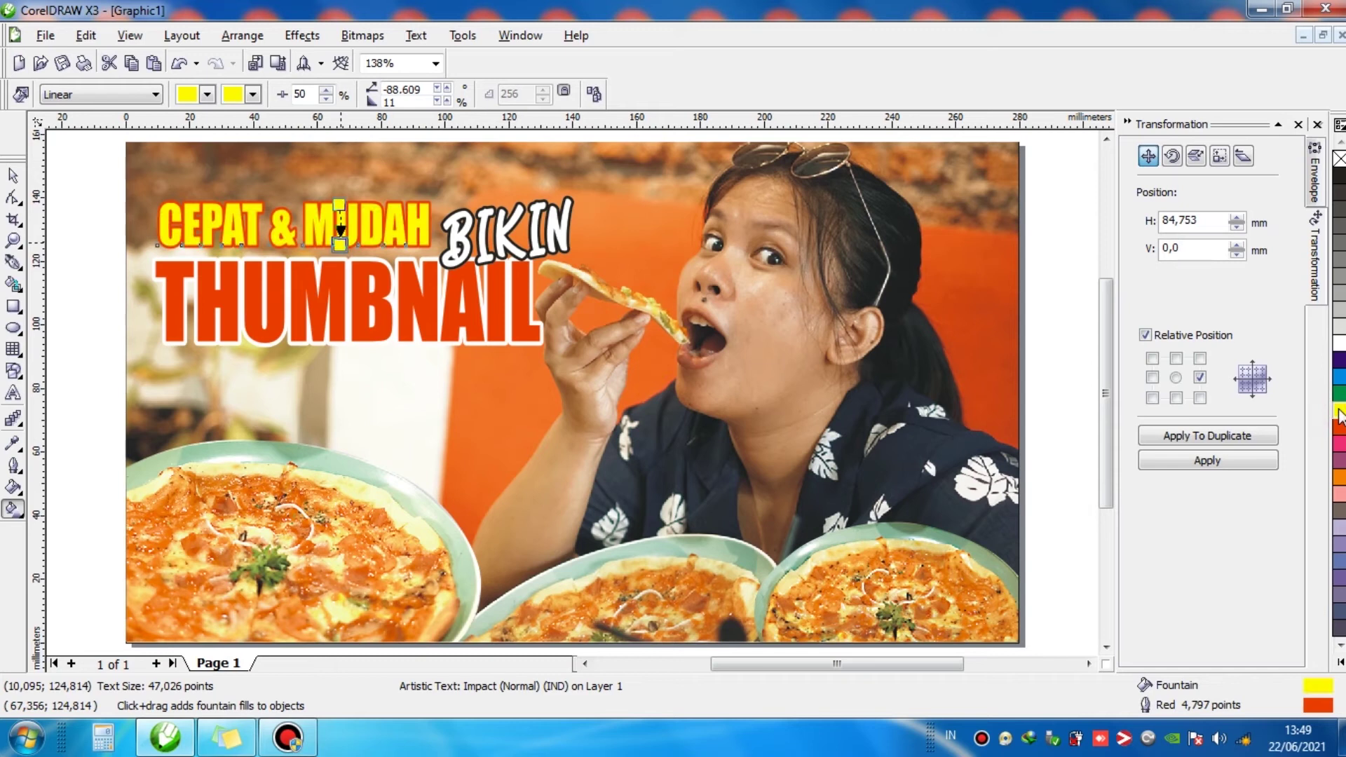
left_click(1340, 429)
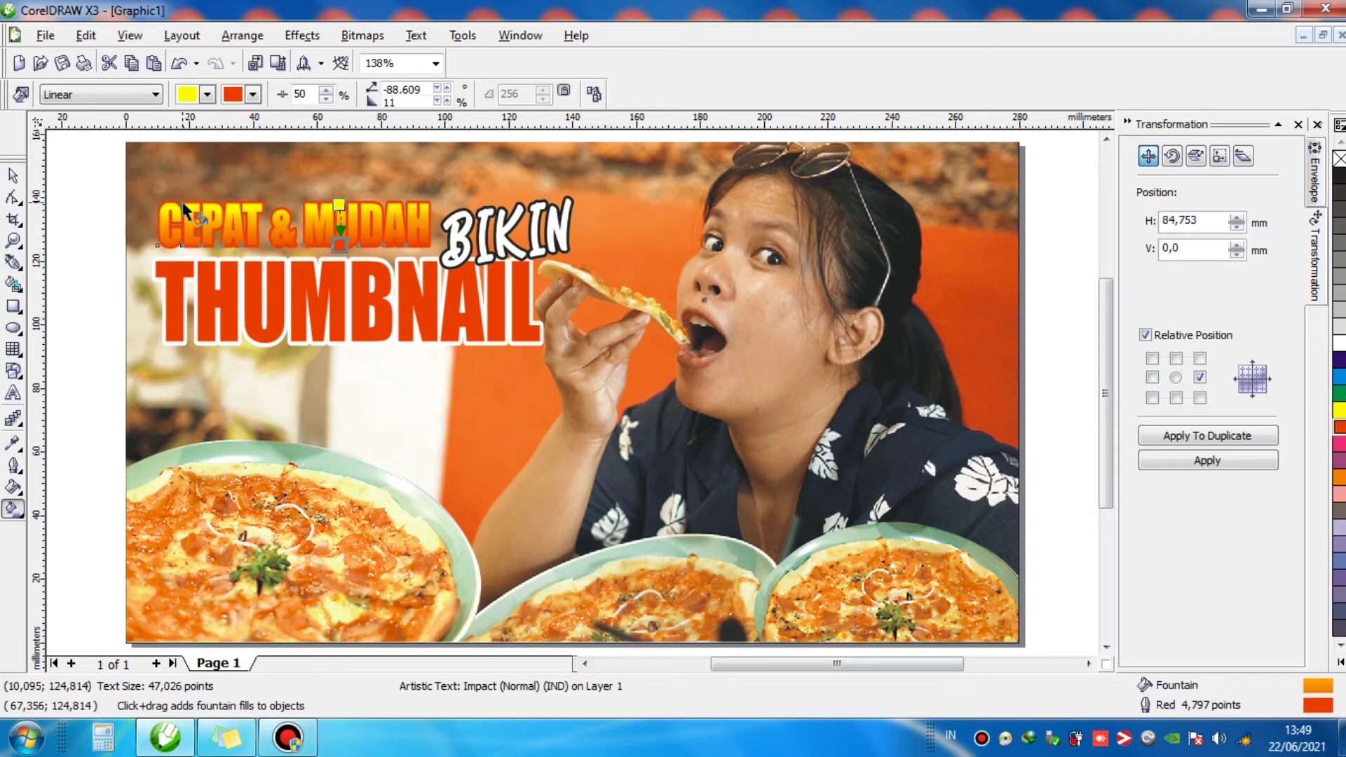
Try a white outline on CEPAT & MUDAH, then change the outline to black.
scroll(184, 209, "up", 3)
left_click(13, 176)
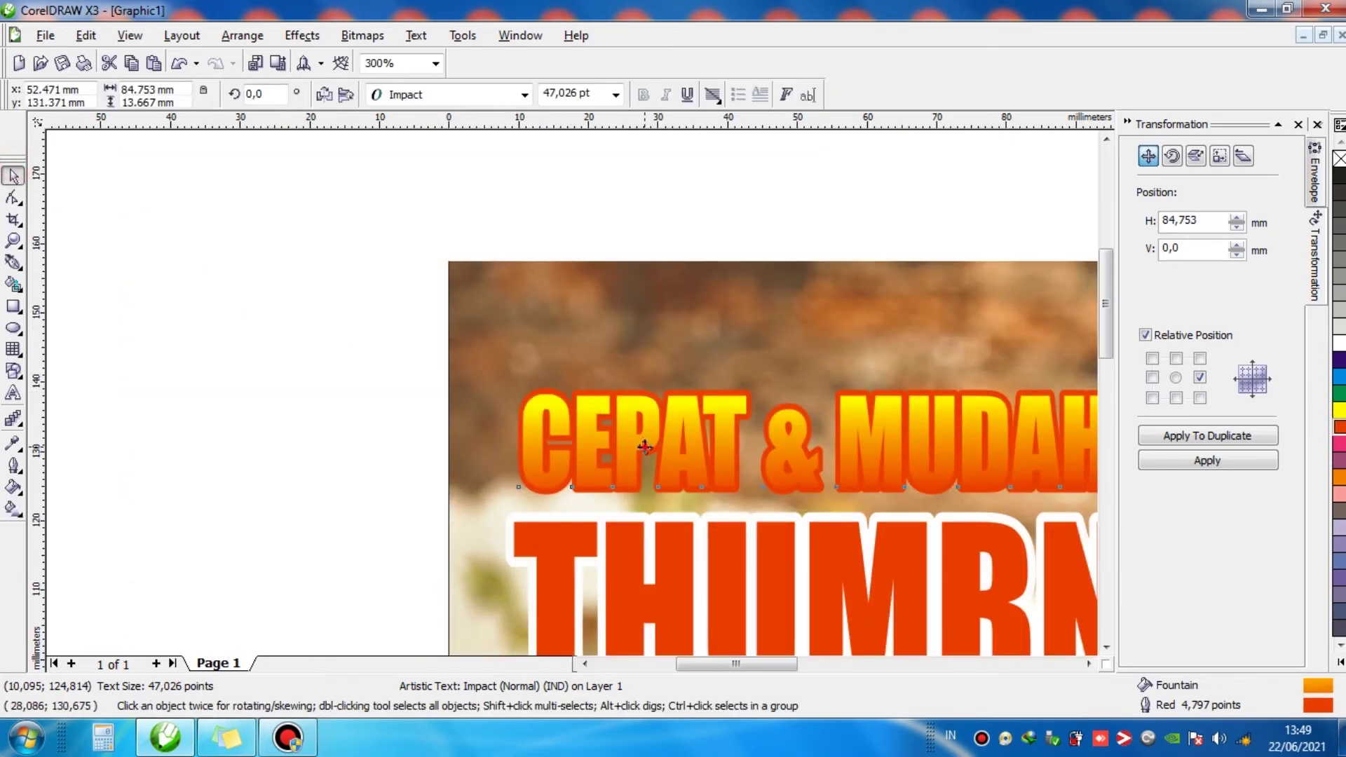
right_click(1340, 345)
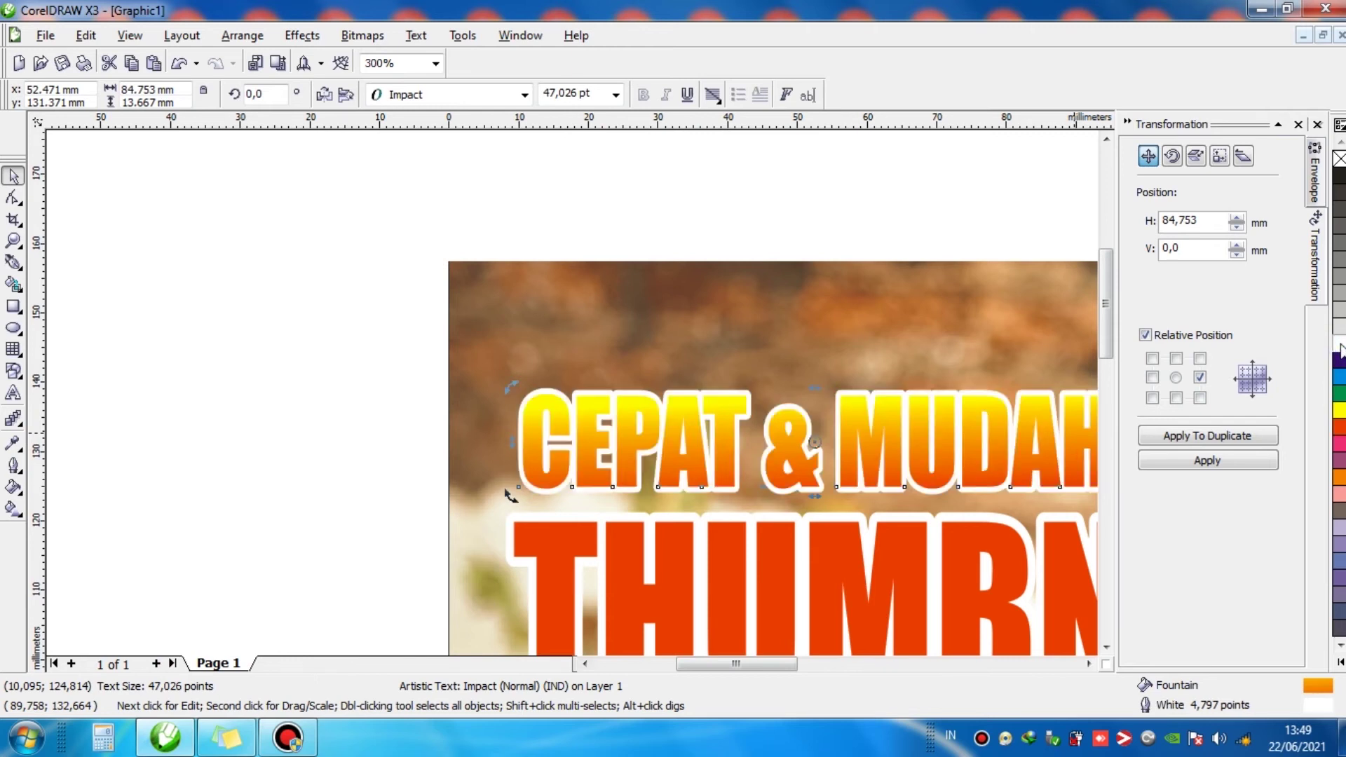
scroll(631, 414, "down", 3)
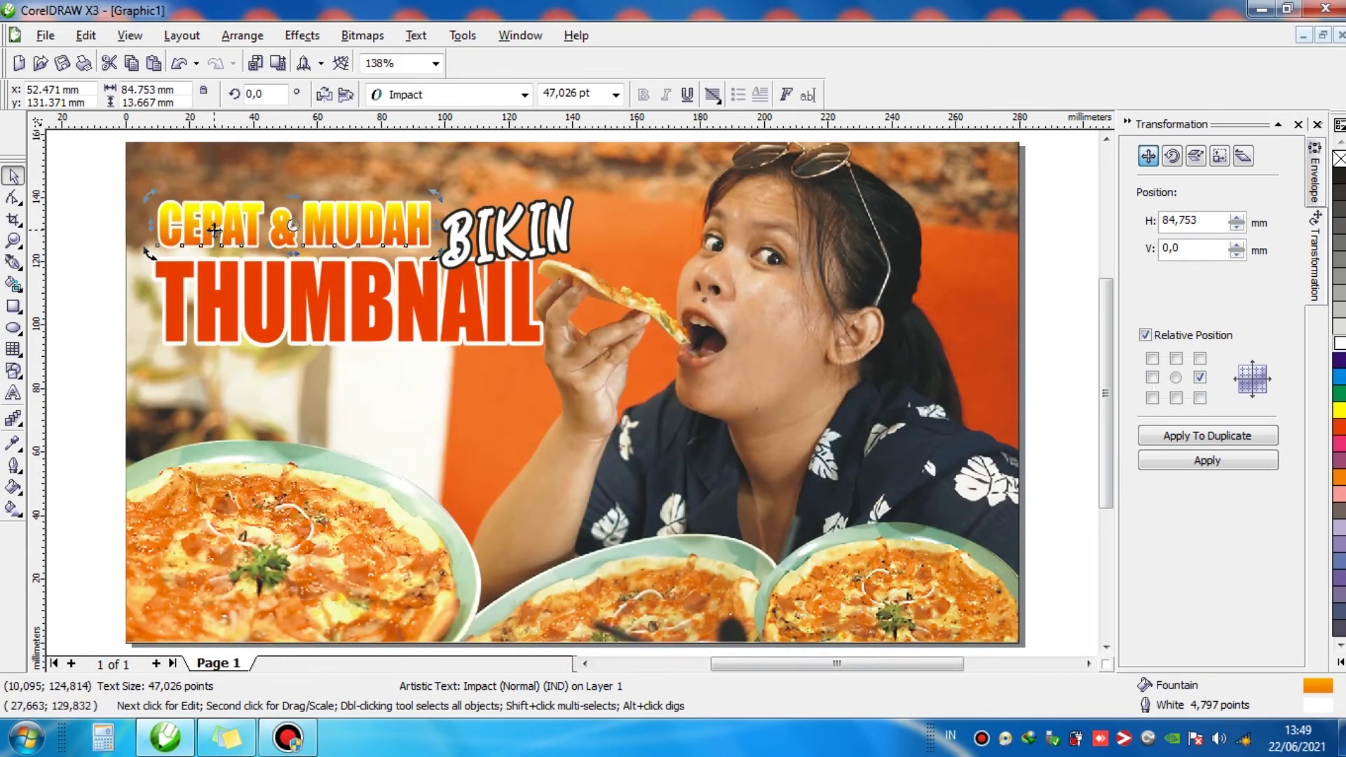
right_click(1340, 177)
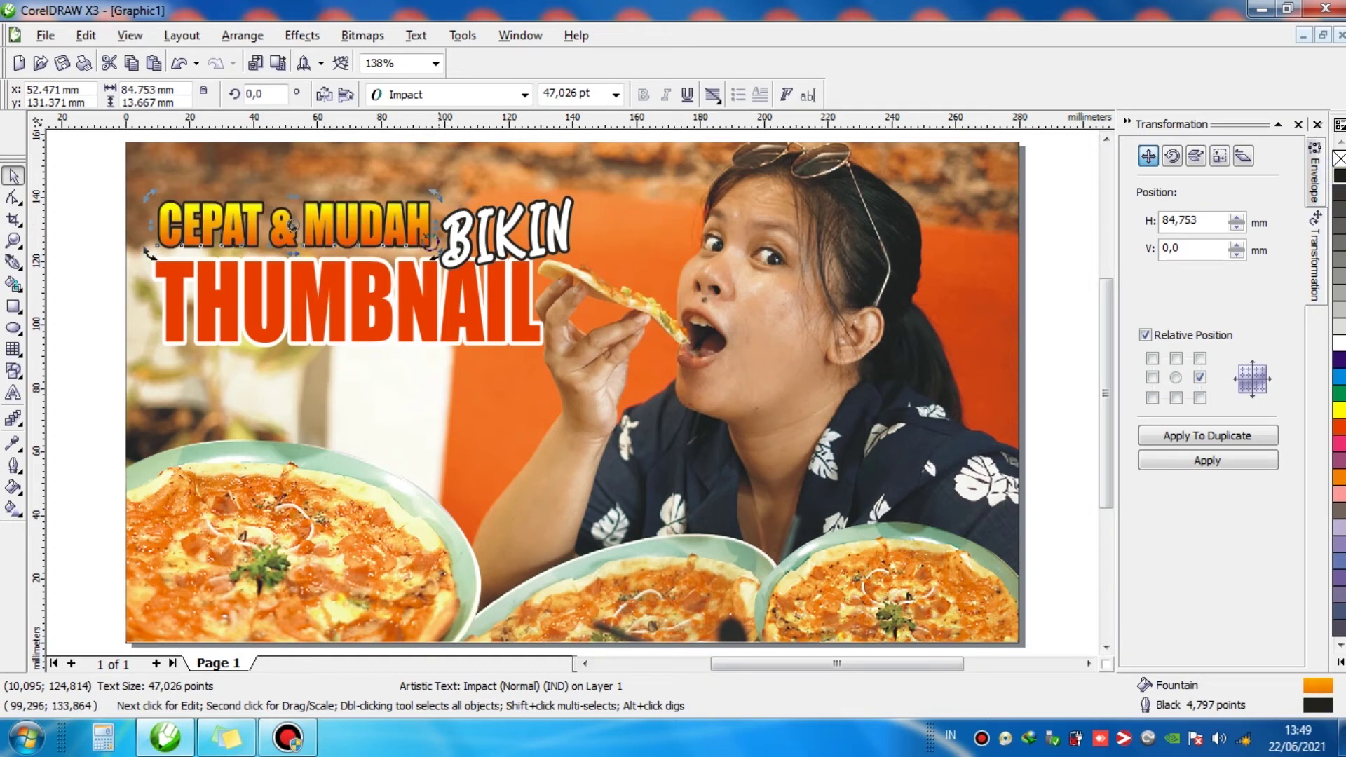
Apply a horizontal linear gradient from red to white across THUMBNAIL and add a red colour node about three quarters along it.
left_click(379, 326)
left_click(13, 510)
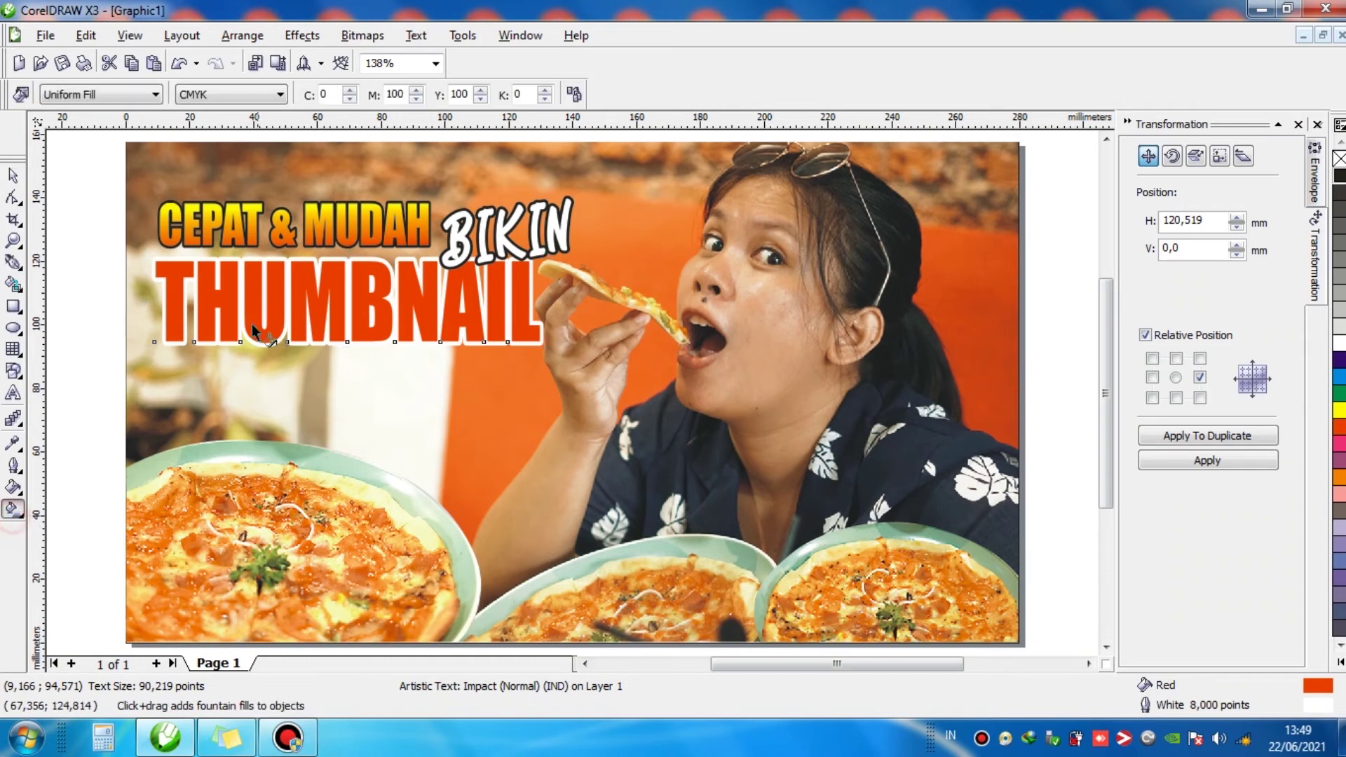
left_click_drag(163, 319, 531, 313)
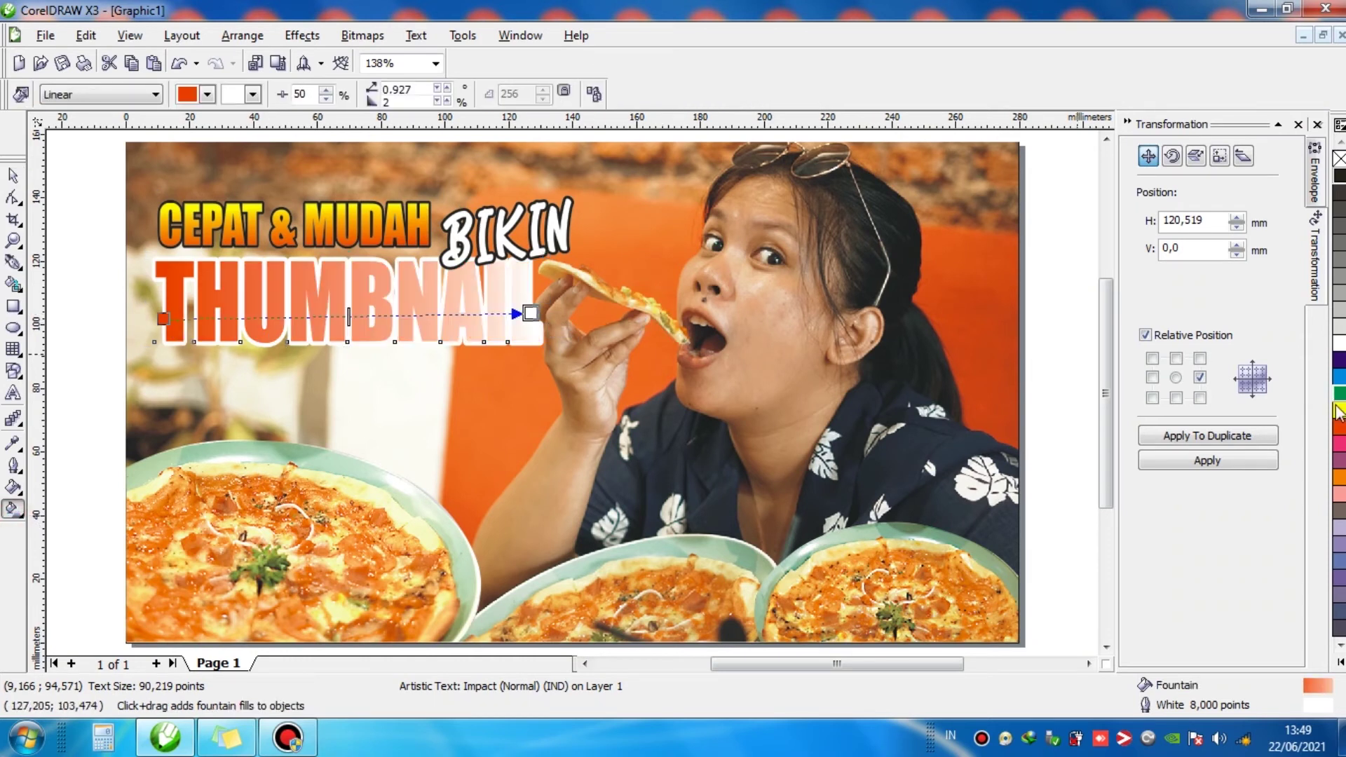
left_click_drag(1341, 439, 917, 368)
left_click_drag(444, 309, 440, 308)
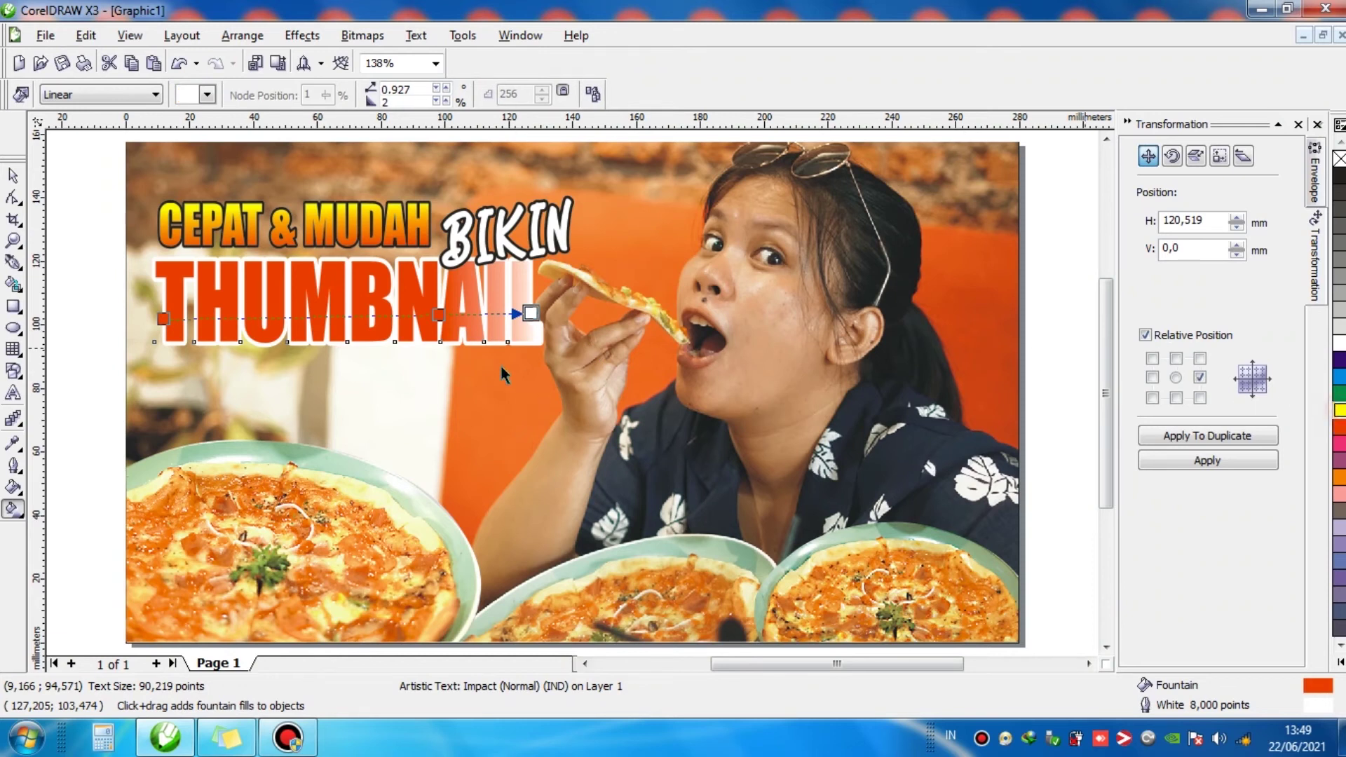
Change THUMBNAIL's gradient to end in yellow, with a red node at 33% and a green node at 58%.
left_click_drag(533, 326, 531, 316)
left_click_drag(438, 315, 345, 315)
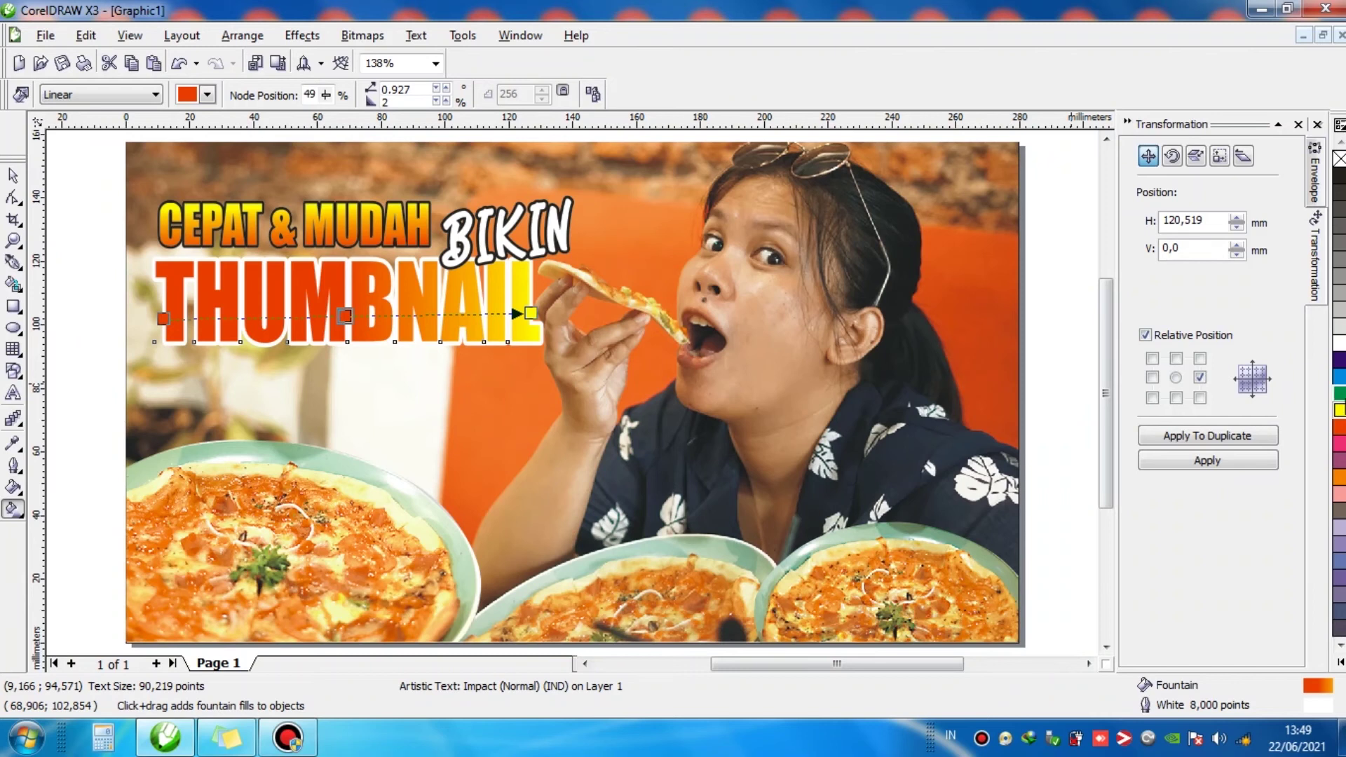
left_click_drag(447, 315, 442, 314)
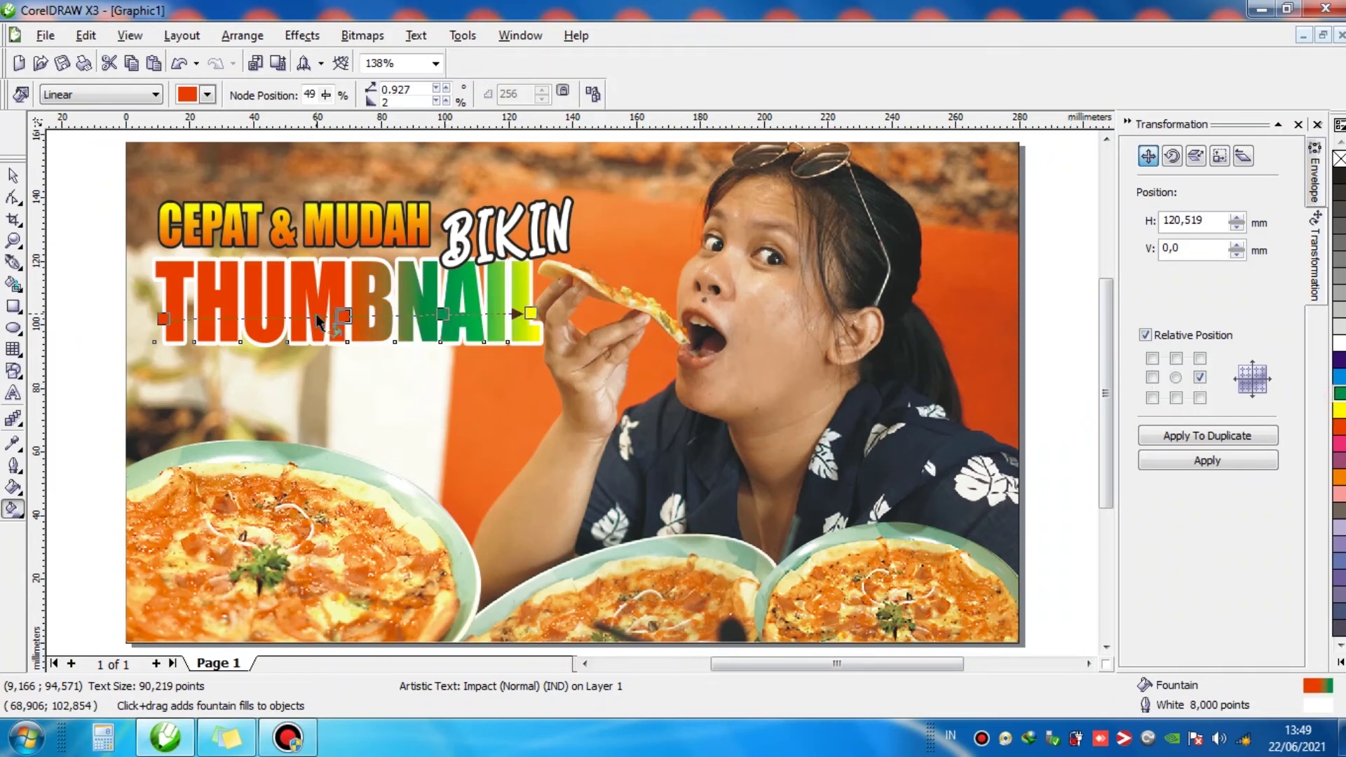
left_click_drag(346, 315, 287, 312)
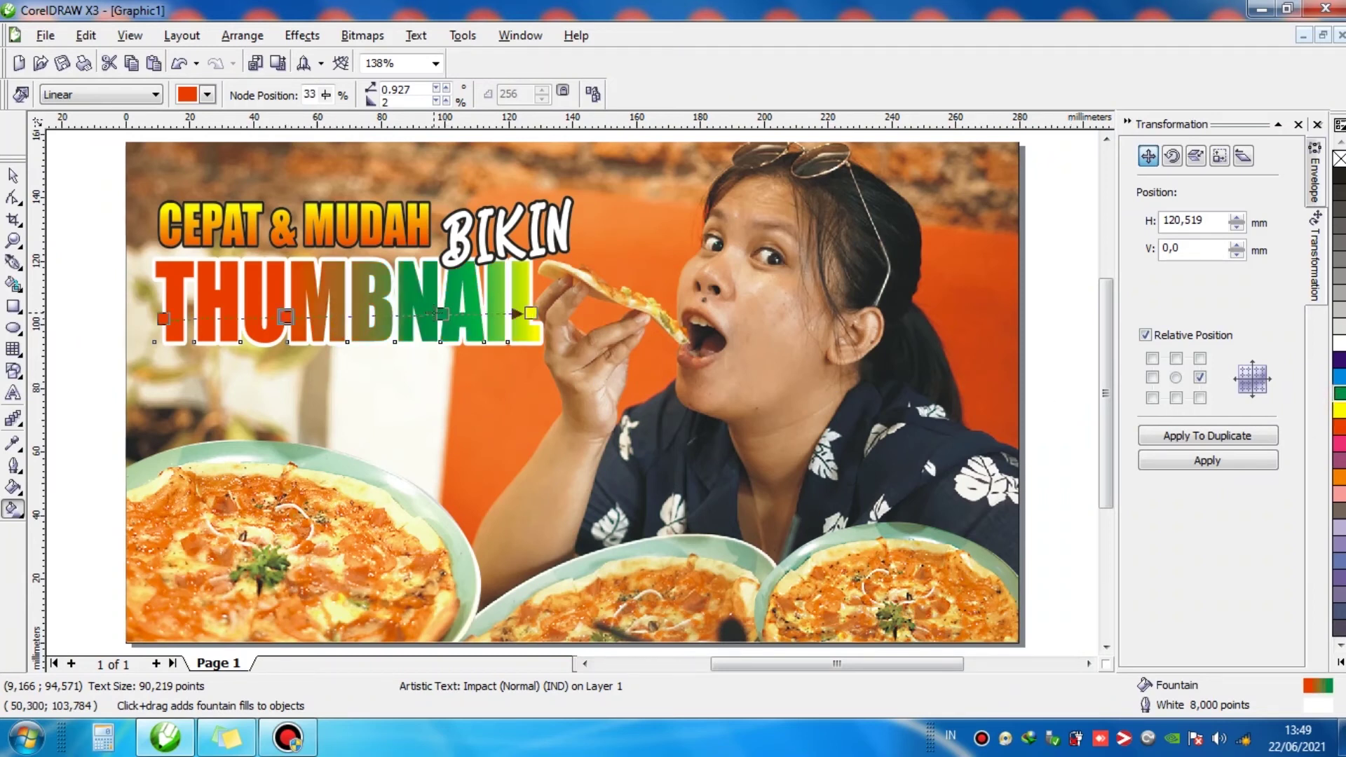
left_click_drag(443, 314, 378, 314)
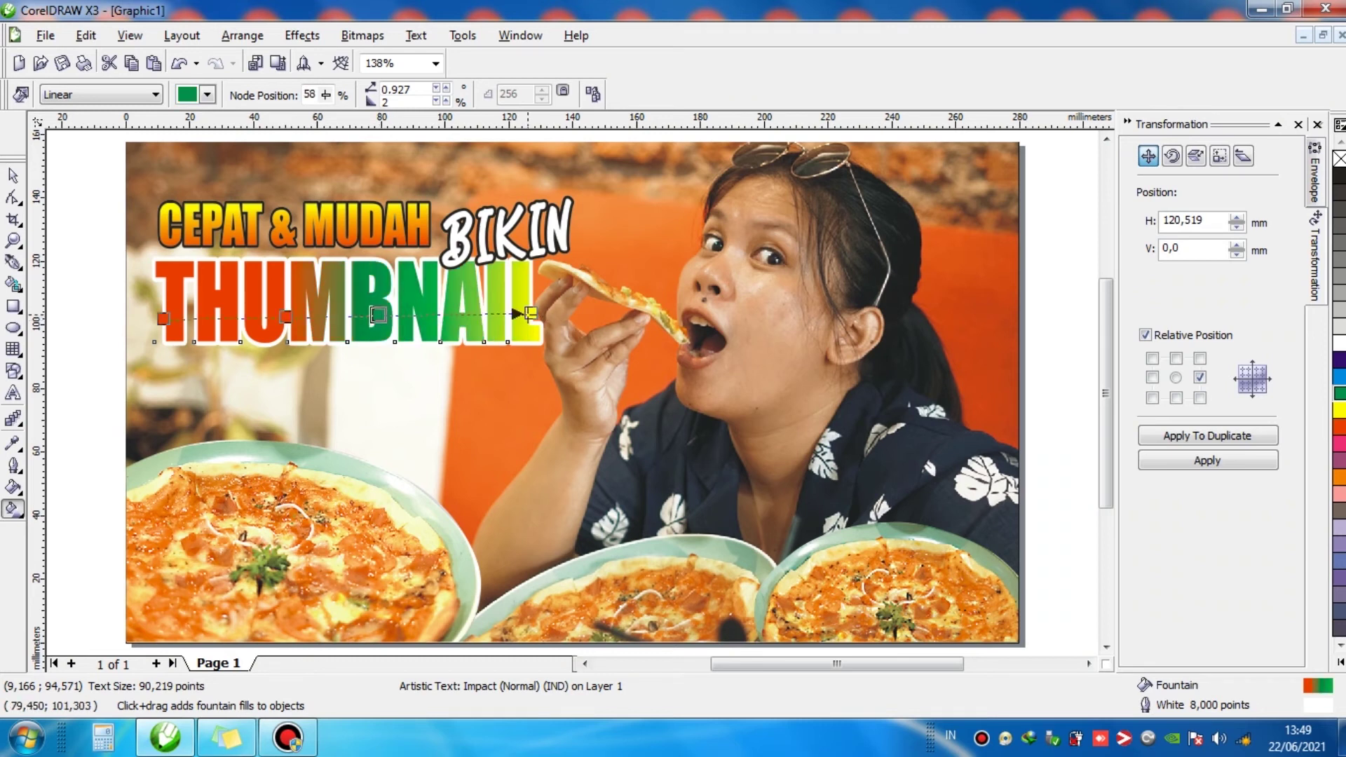
Tilt THUMBNAIL's gradient diagonally so it runs from the word's upper left down toward its lower right.
left_click_drag(531, 313, 487, 379)
left_click_drag(163, 319, 154, 257)
left_click(13, 173)
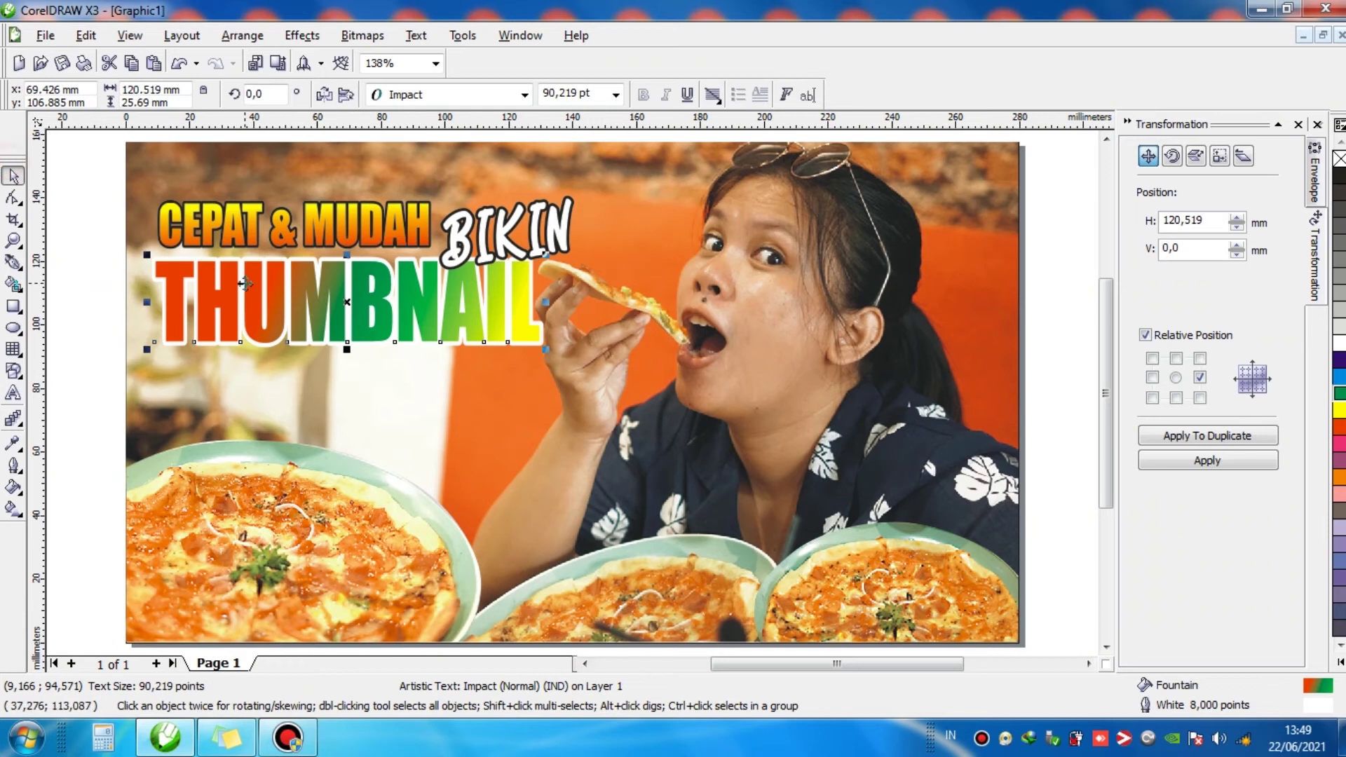
Give THUMBNAIL a black outline and a solid white fill in place of the gradient, and deselect it.
right_click(1339, 179)
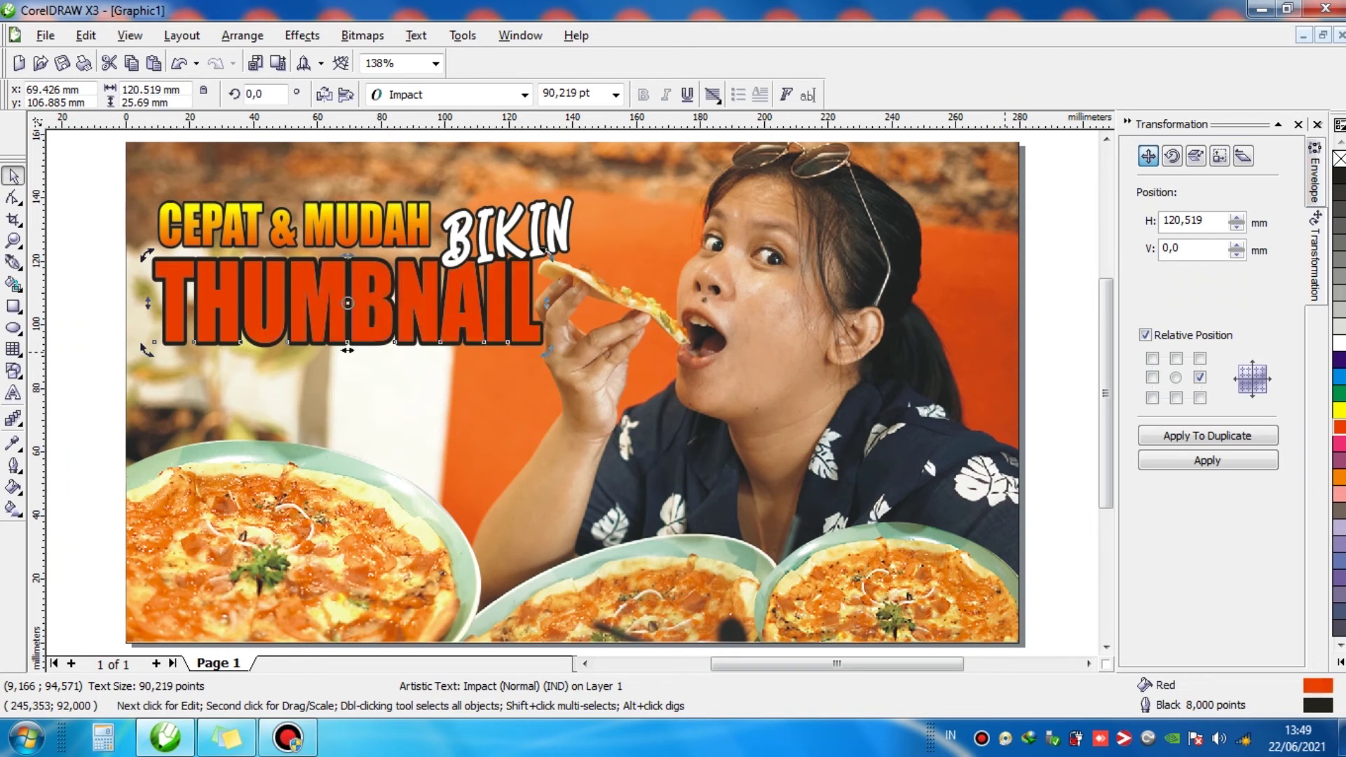
left_click(1340, 344)
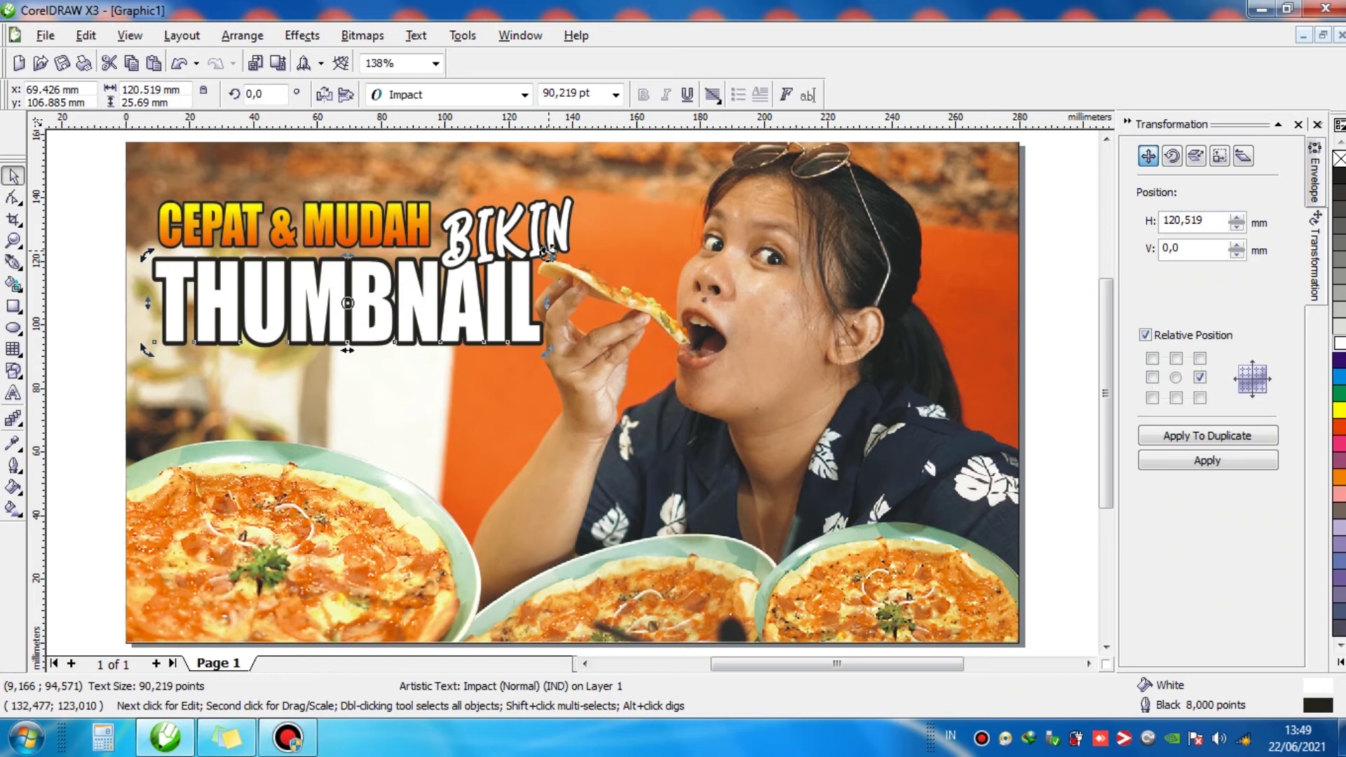
left_click(59, 231)
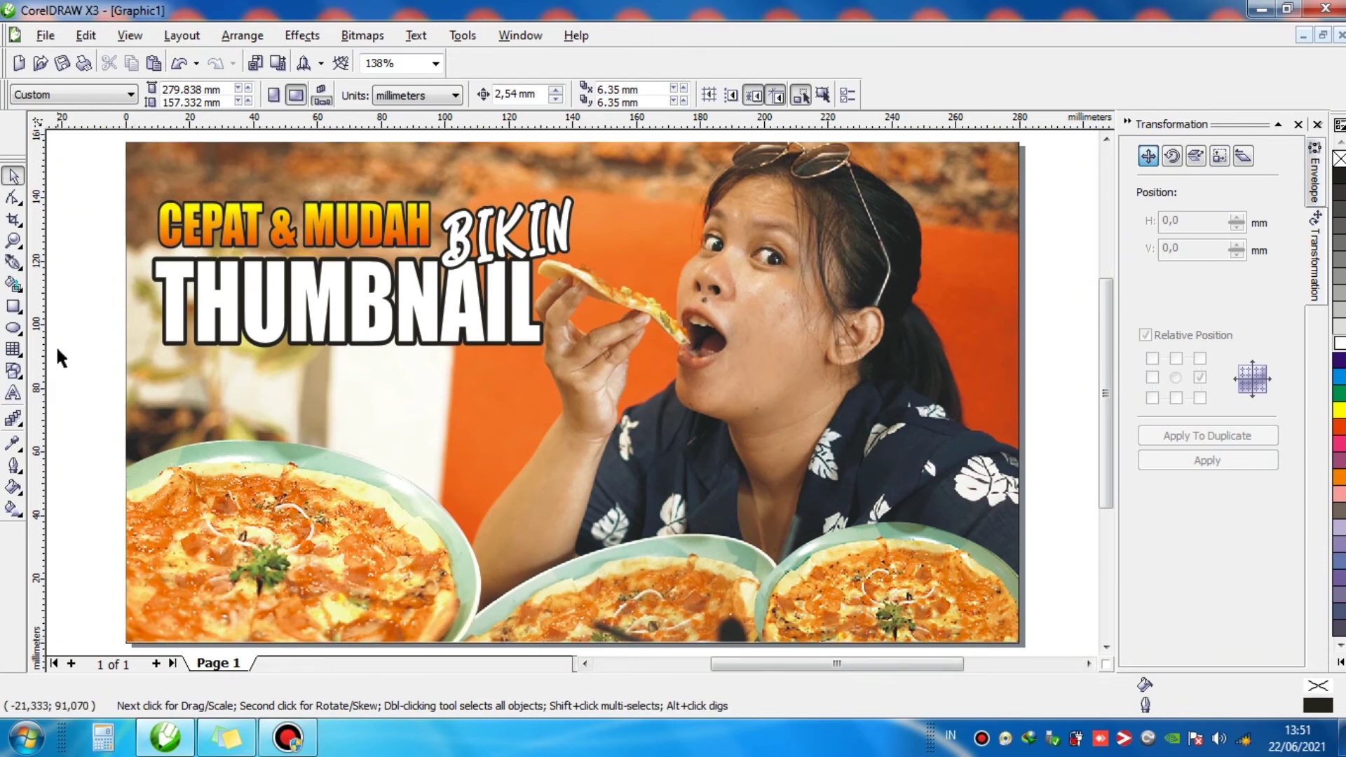
Select all objects in the design and export only the selection as a JPG file named Thumnail in the SABLON PEMA SEPEDA folder.
key("ctrl+a")
left_click(76, 312)
key("ctrl+a")
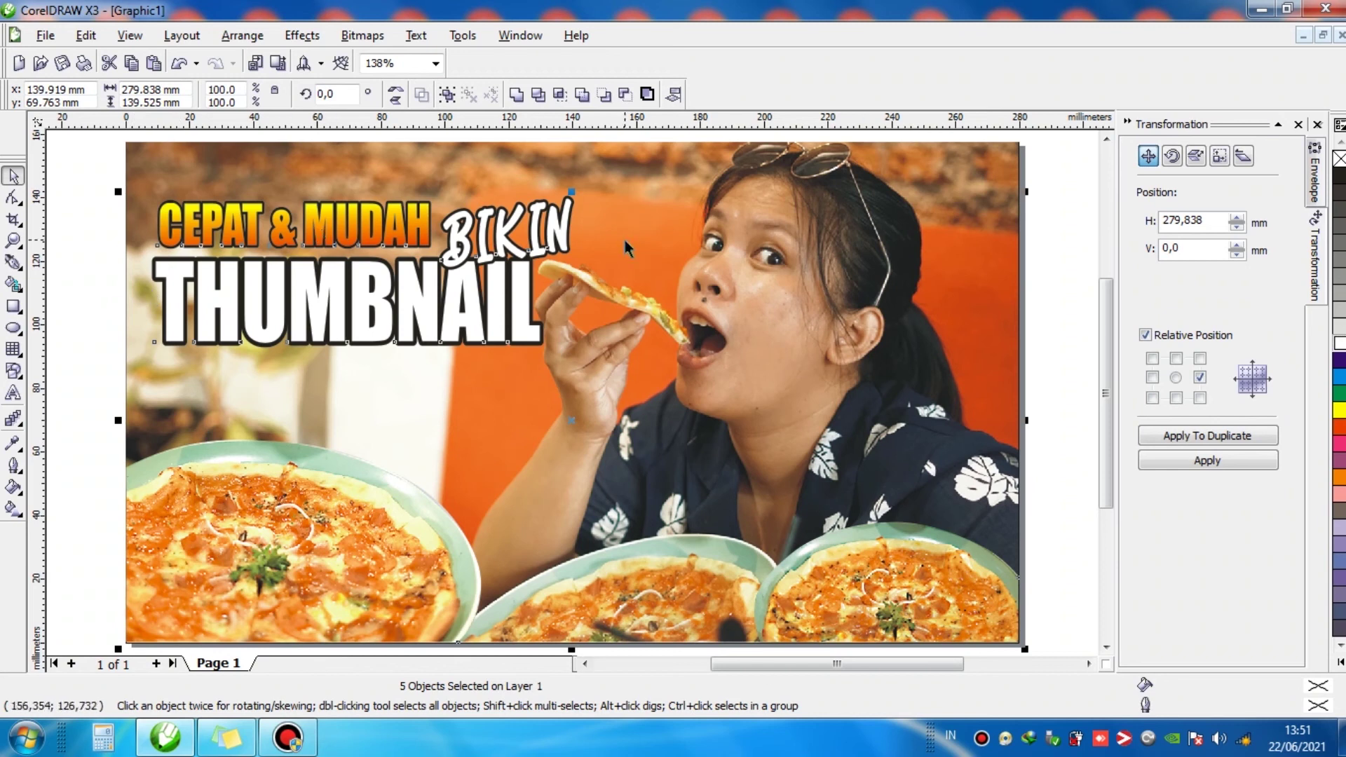
left_click(278, 63)
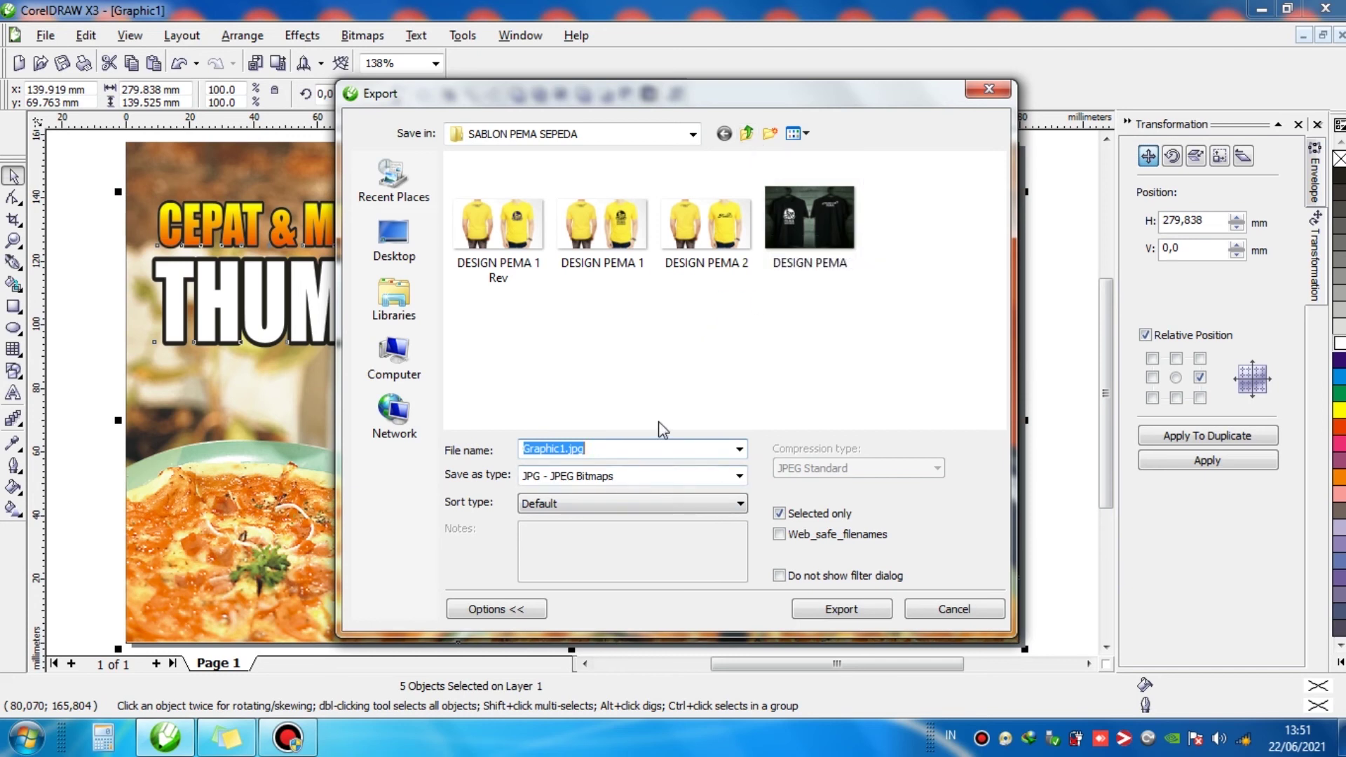
type("Thumnail")
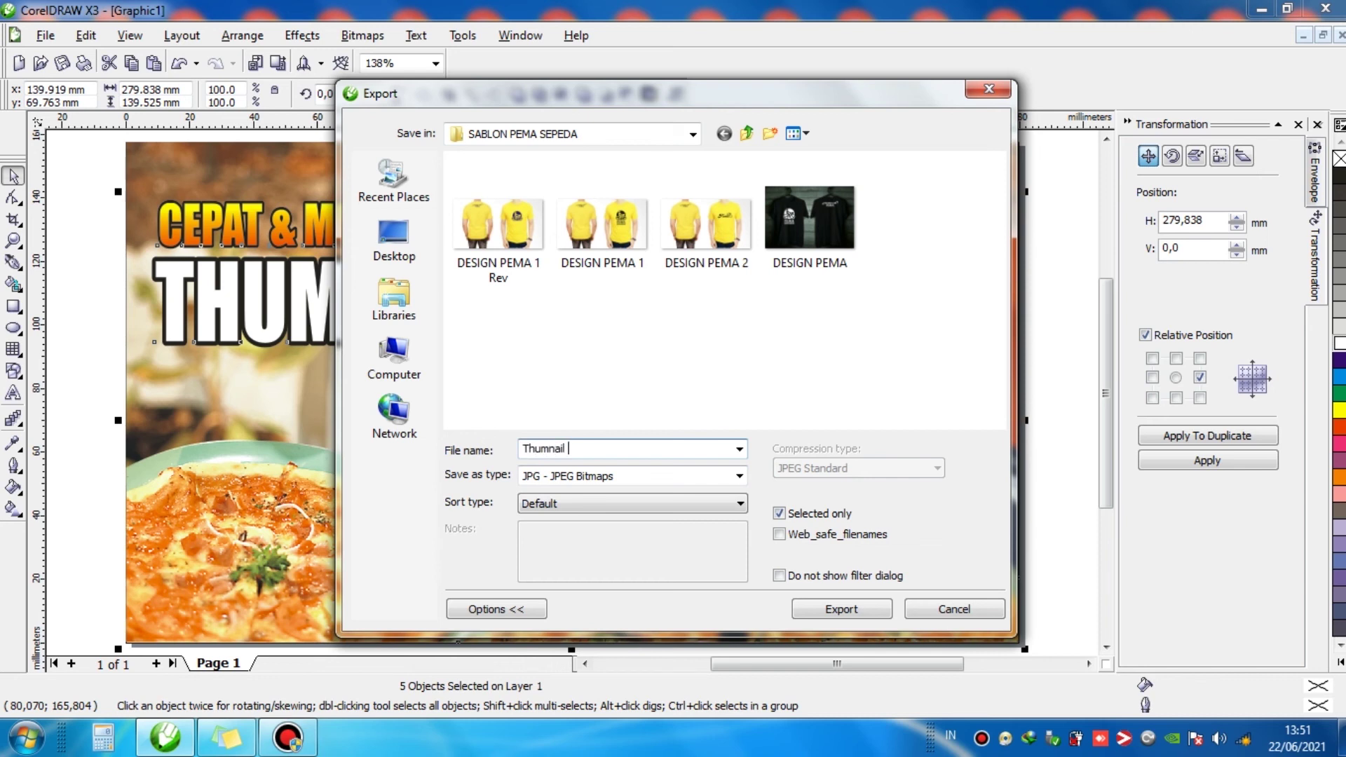
left_click(844, 607)
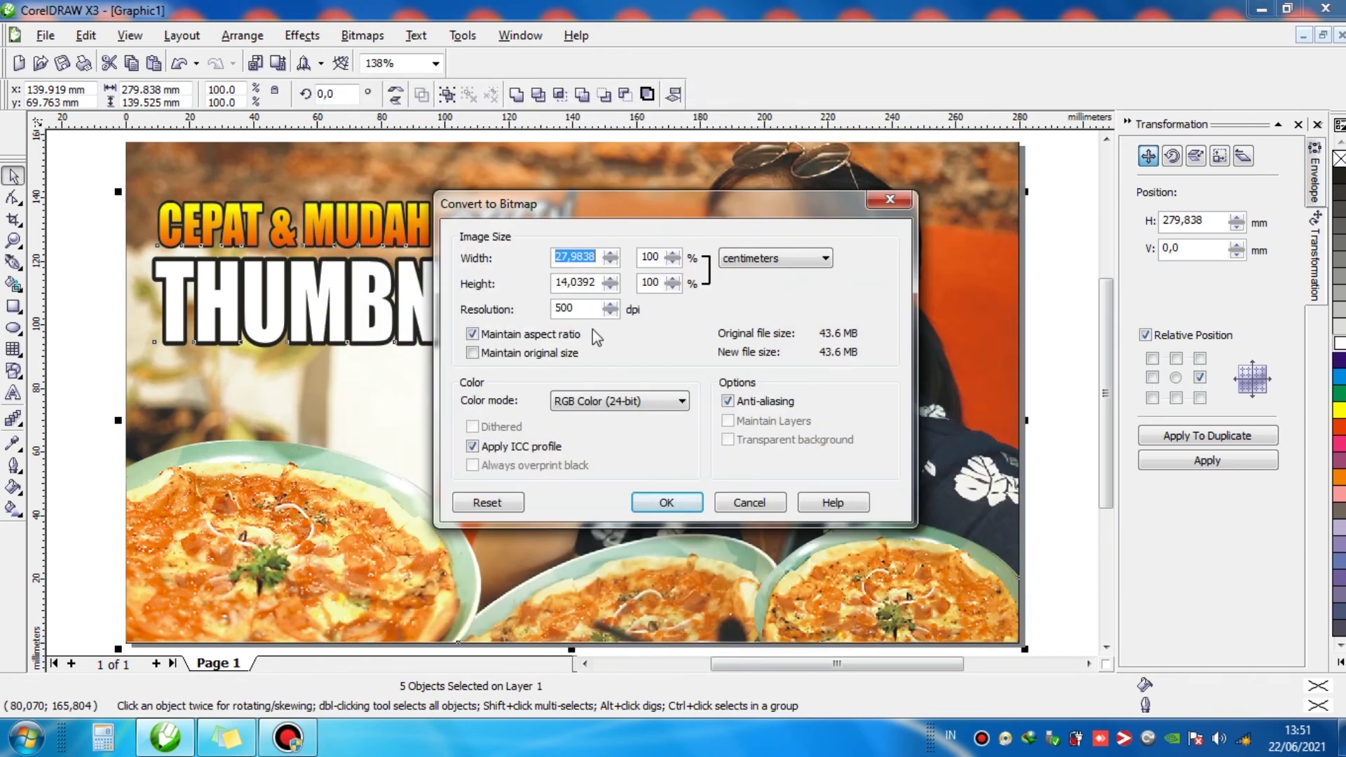
Set the export resolution to 300 dpi and finish the JPEG export with its existing compression settings.
double_click(580, 307)
type("300")
key("Return")
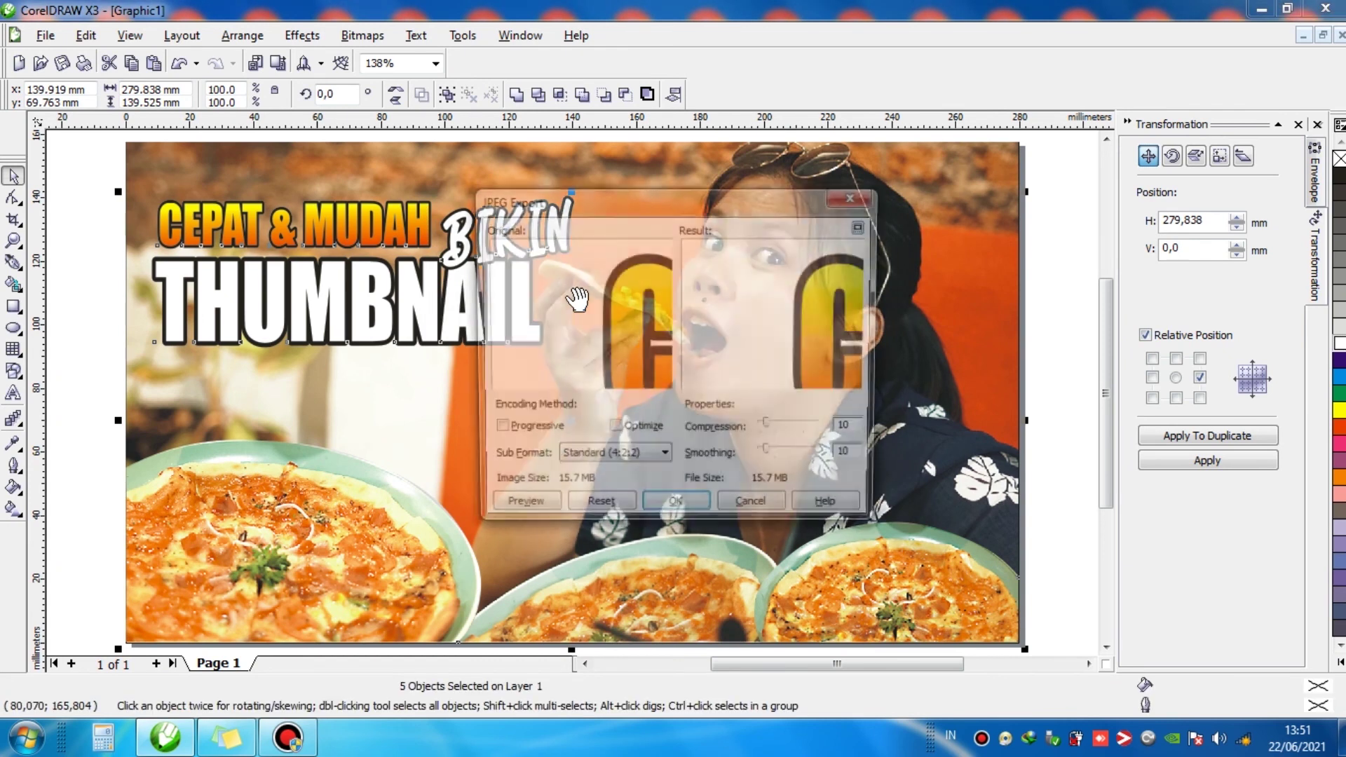
left_click(675, 511)
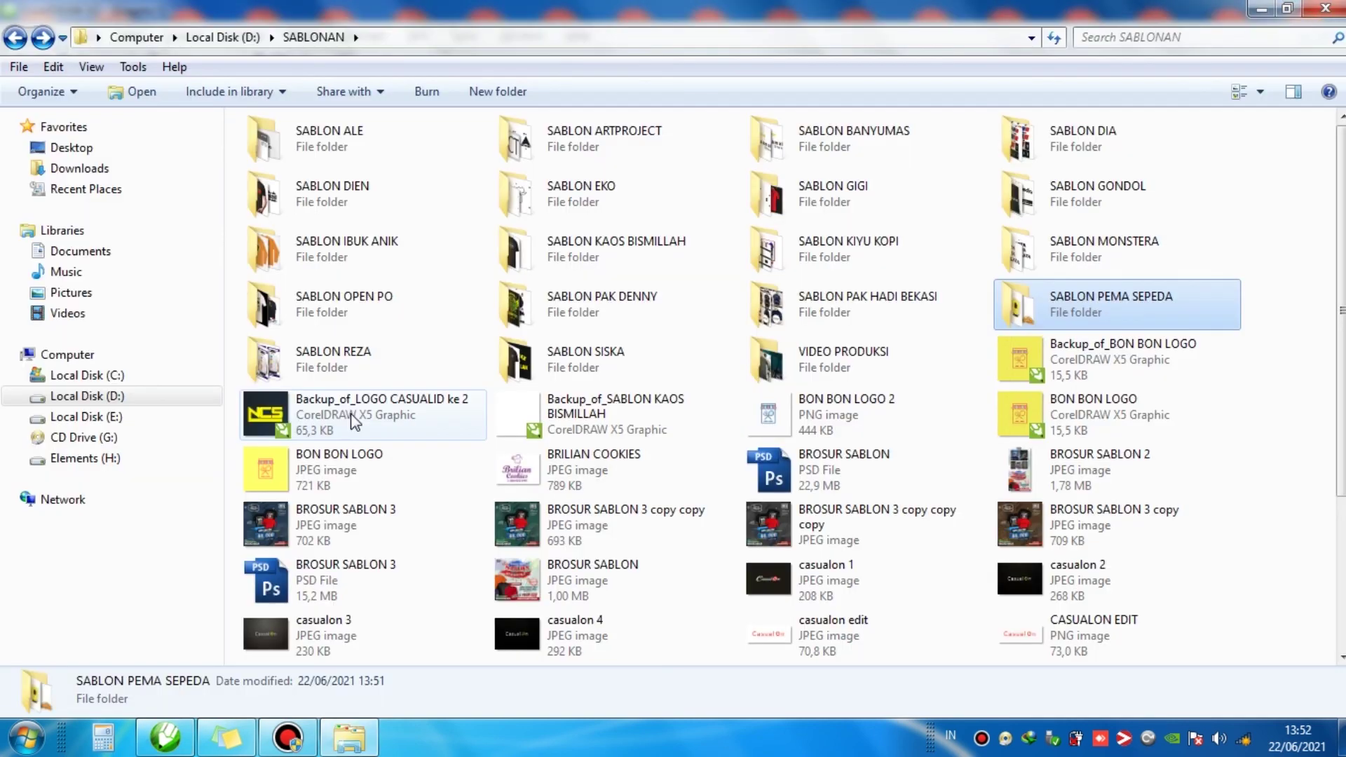
In Windows Explorer, open the SABLON PEMA SEPEDA folder and view the exported Thumnail image.
key("Return")
key("t")
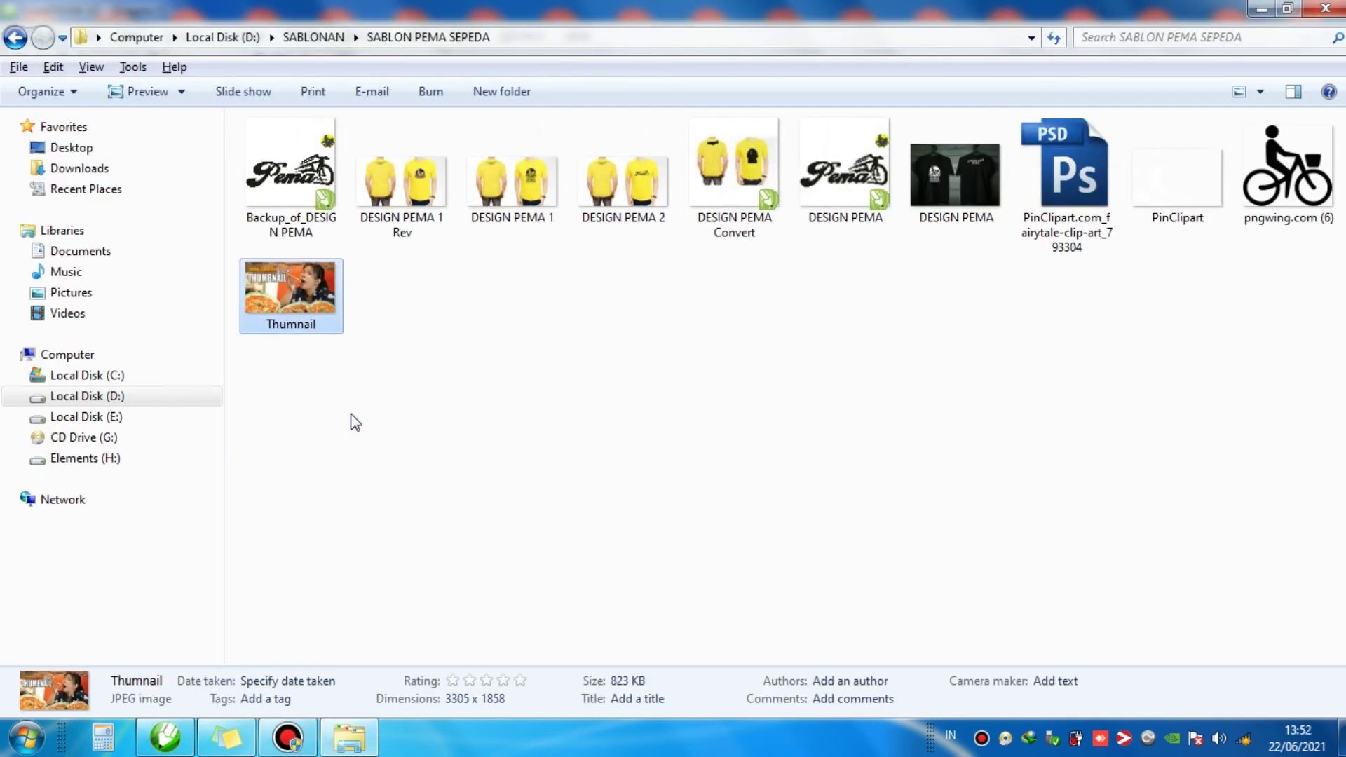
key("Return")
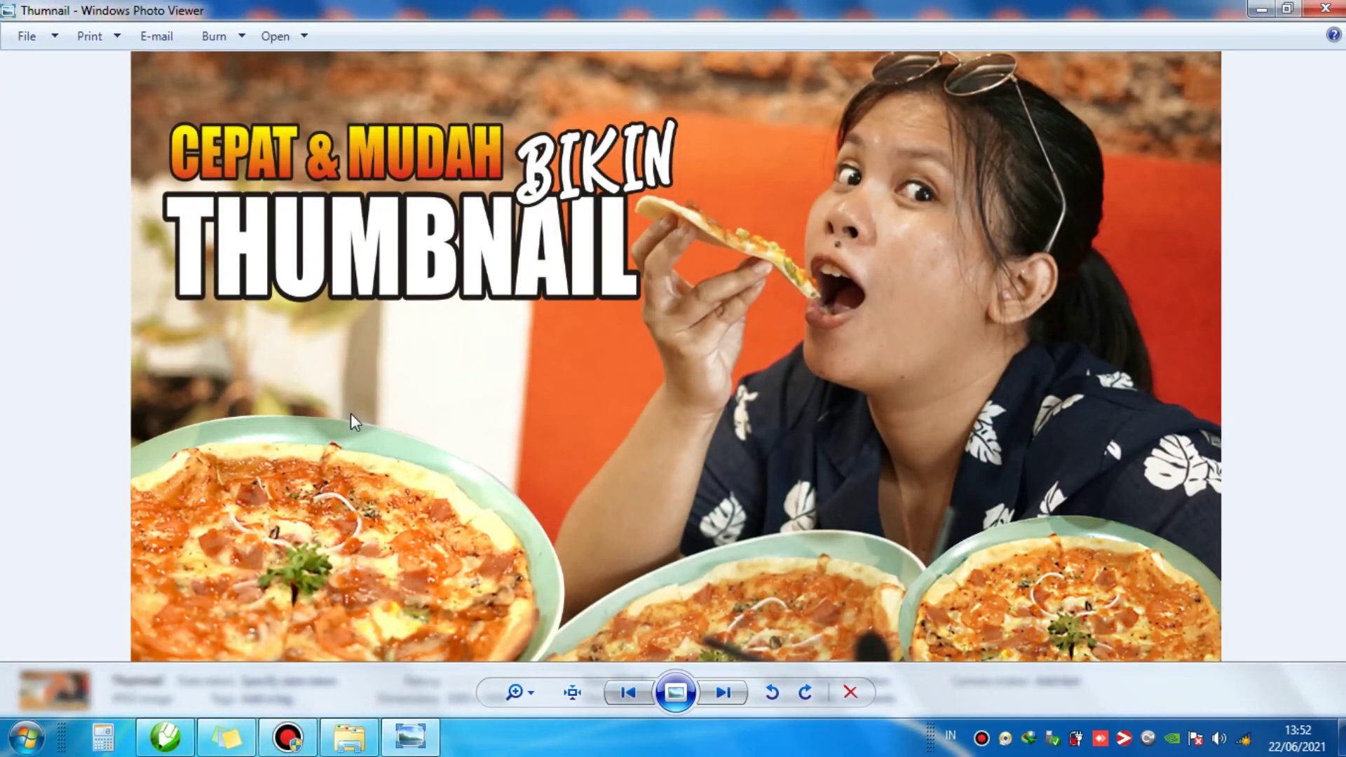